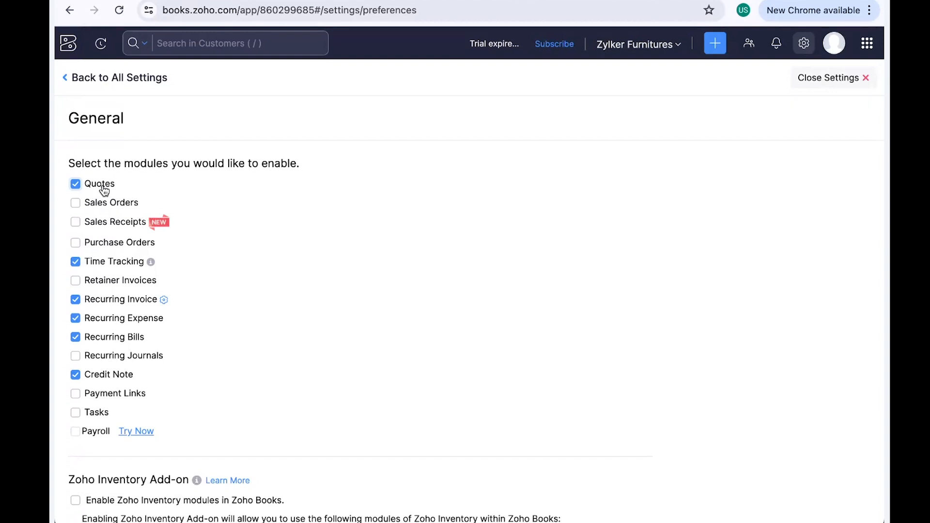
# Enable the Sales Orders module in the general preferences and toggle the Time Tracking module
pyautogui.click(94, 207)
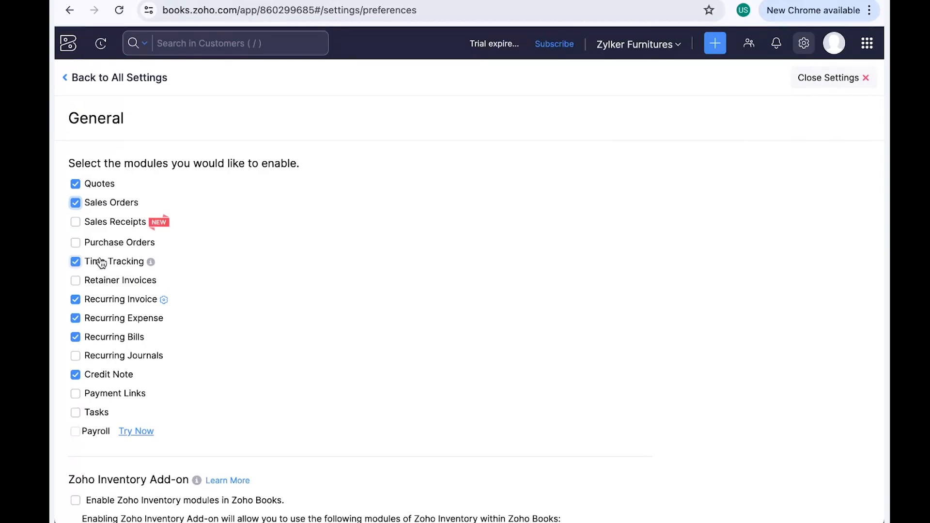
pyautogui.click(76, 262)
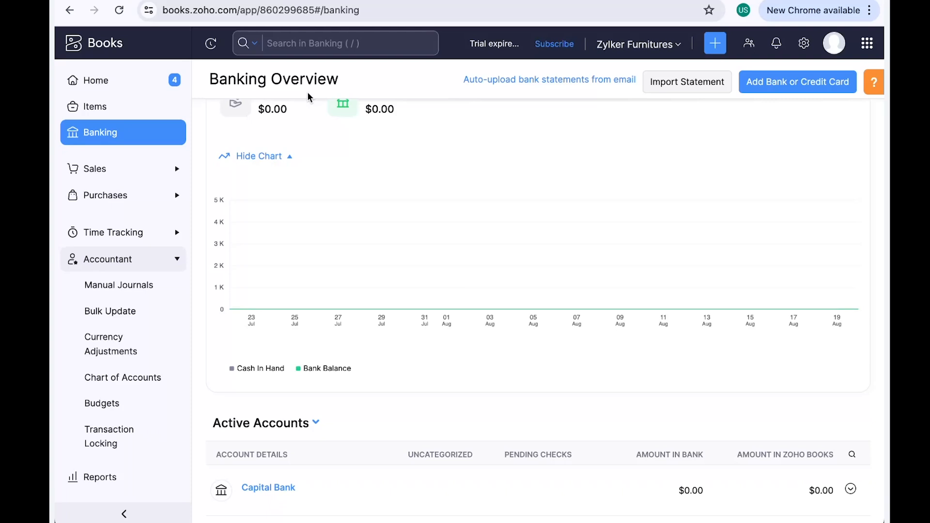
# Look through the Banking Overview's balances, chart and active accounts
pyautogui.scroll(3, 307, 93)
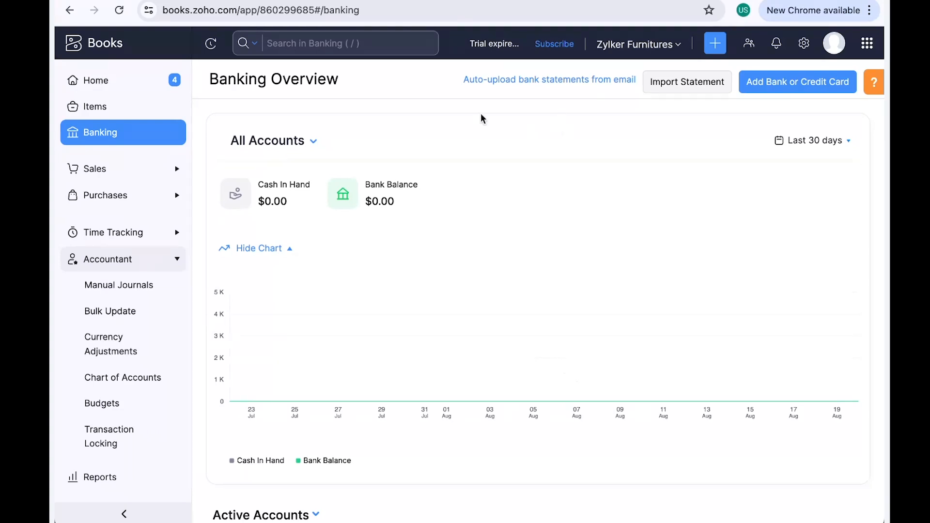
pyautogui.scroll(-5, 387, 117)
pyautogui.scroll(2, 433, 199)
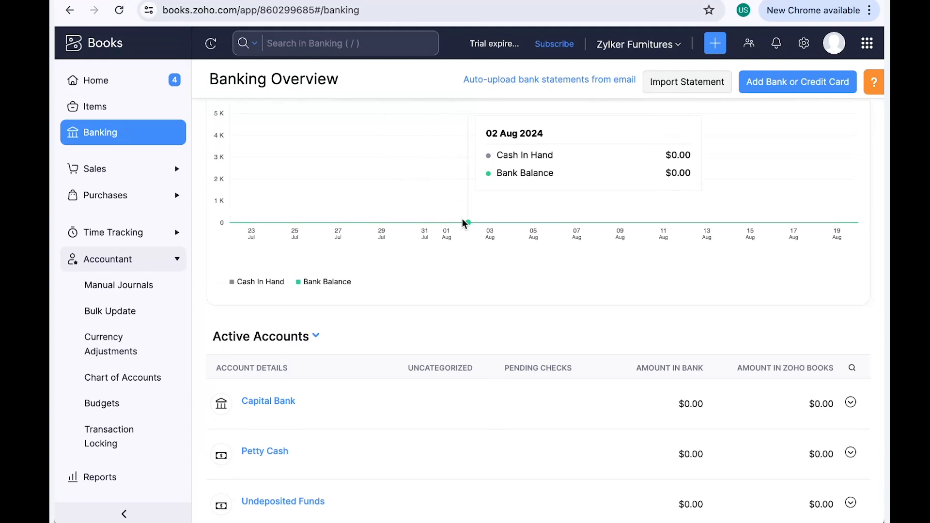
pyautogui.scroll(2, 436, 252)
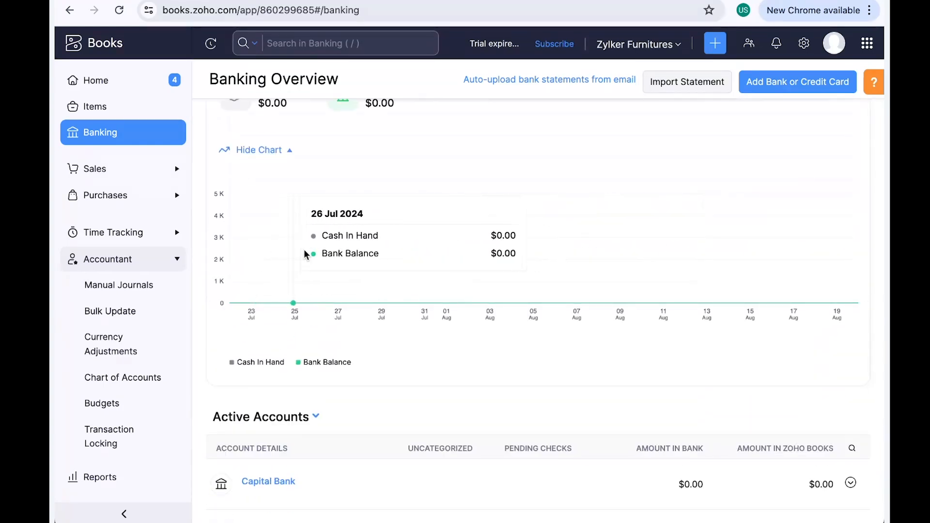
pyautogui.scroll(1, 315, 237)
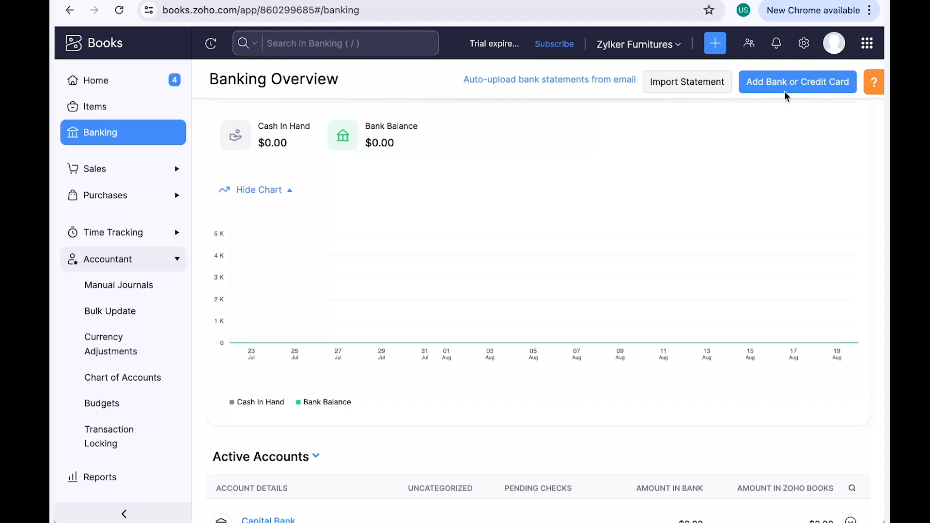
# Try to connect a bank account for automatic feeds with Yodlee as the service provider, agreeing to the end user terms
pyautogui.click(756, 93)
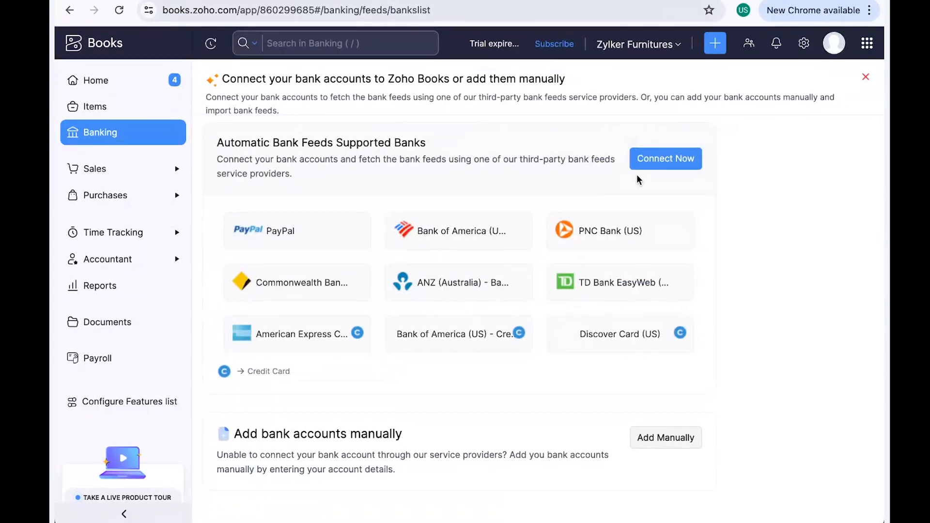
pyautogui.click(660, 164)
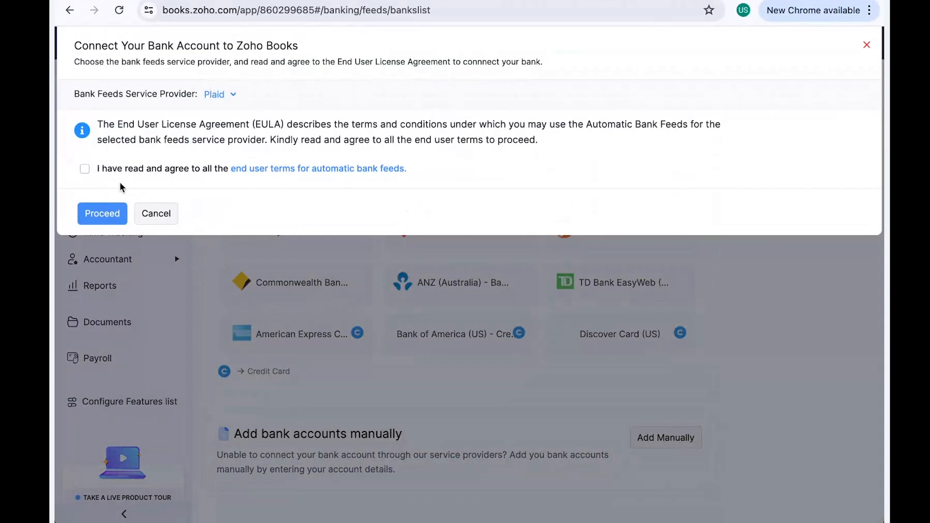
pyautogui.click(84, 171)
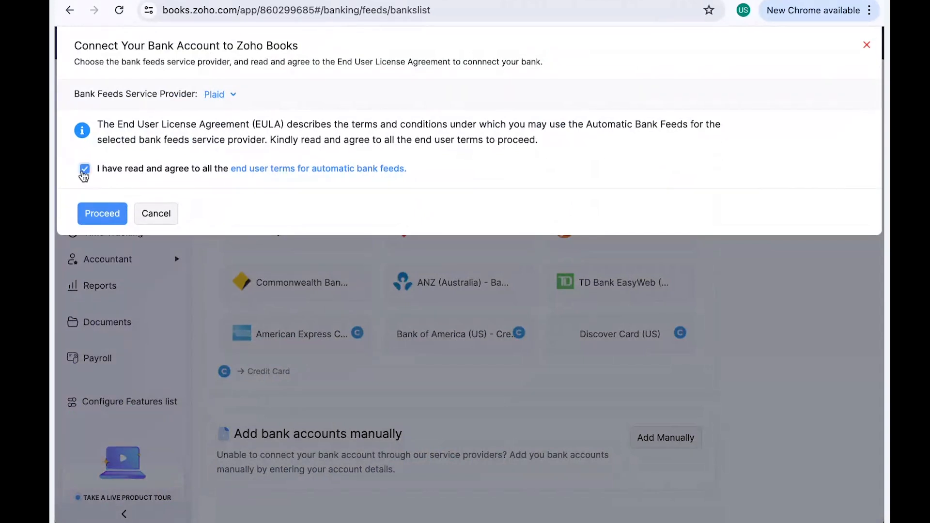
pyautogui.click(225, 99)
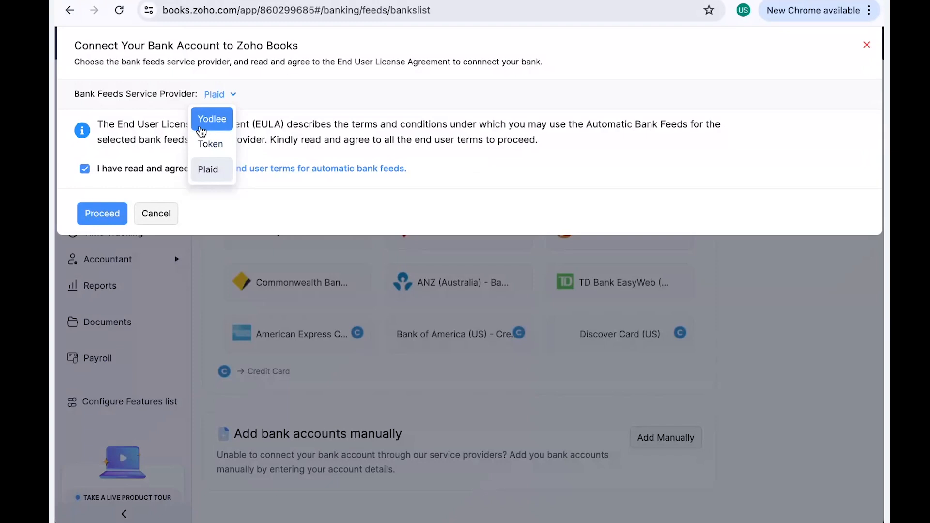
pyautogui.click(200, 124)
pyautogui.click(85, 169)
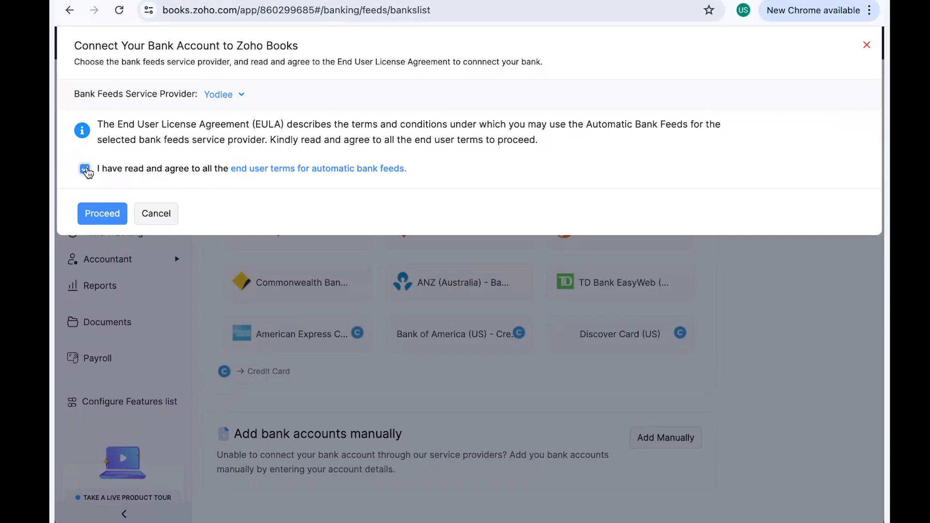
pyautogui.click(156, 213)
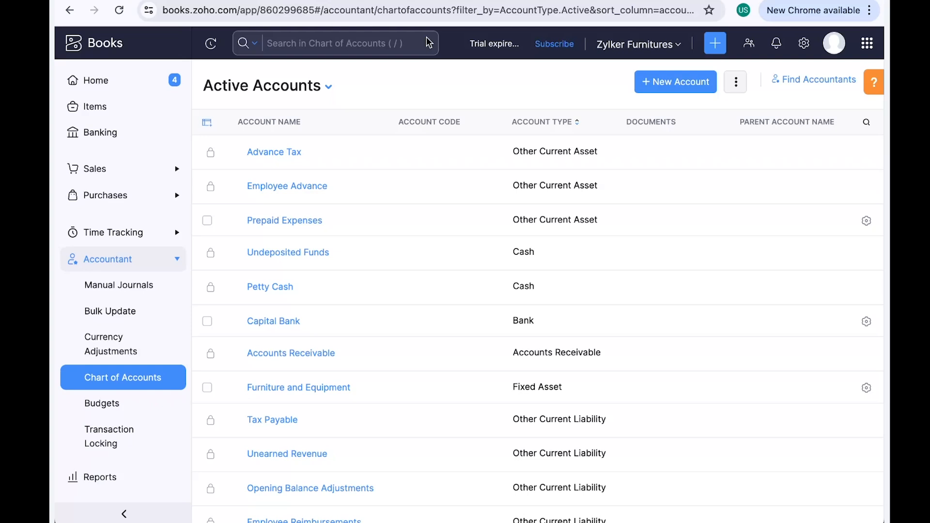
# Begin a new account in the Chart of Accounts with Income as its account type
pyautogui.click(659, 86)
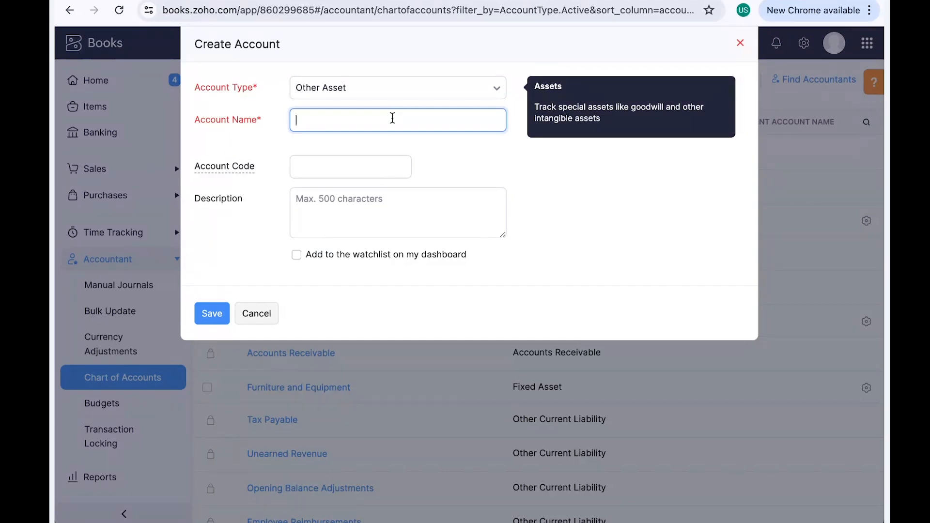
pyautogui.click(392, 97)
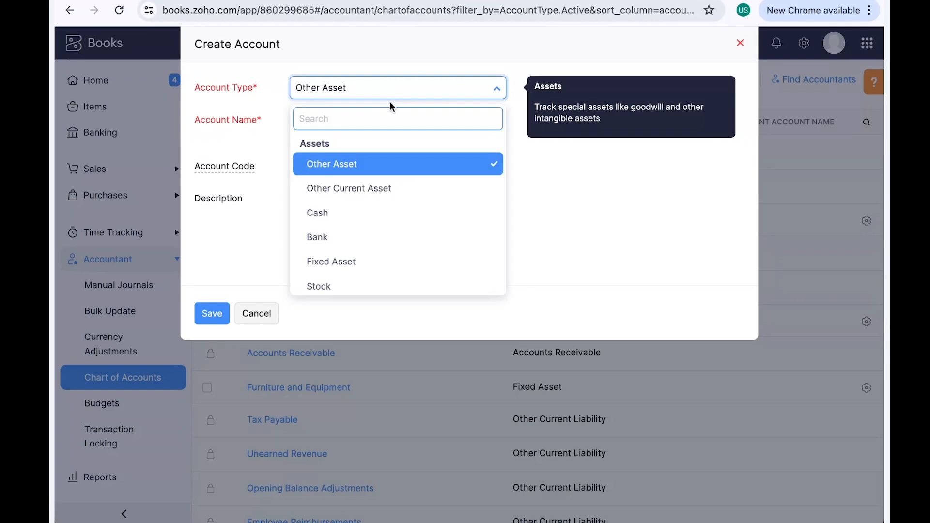
pyautogui.scroll(-1, 341, 228)
pyautogui.scroll(-6, 340, 228)
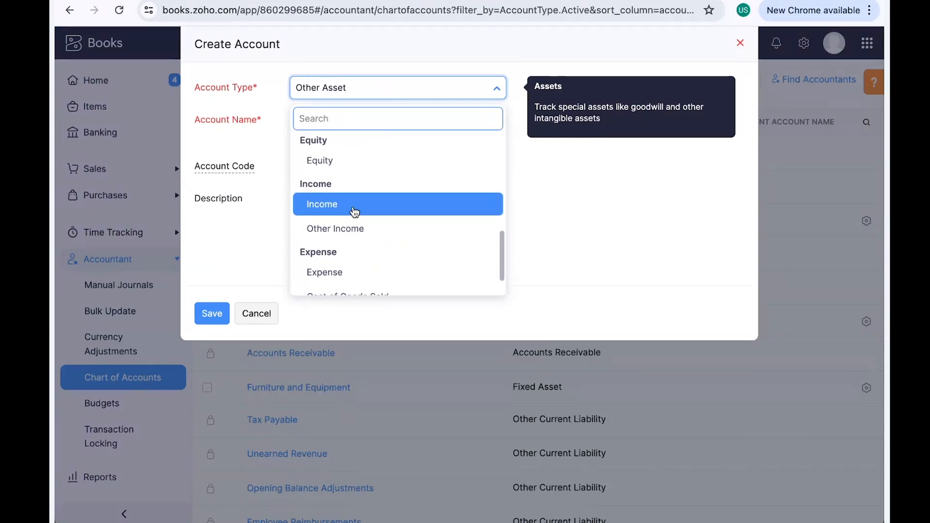
pyautogui.click(353, 208)
# Name the income account "Sale of Furnitures" and save it to the Chart of Accounts
pyautogui.click(394, 119)
pyautogui.write('Sale of ')
pyautogui.write('Furni')
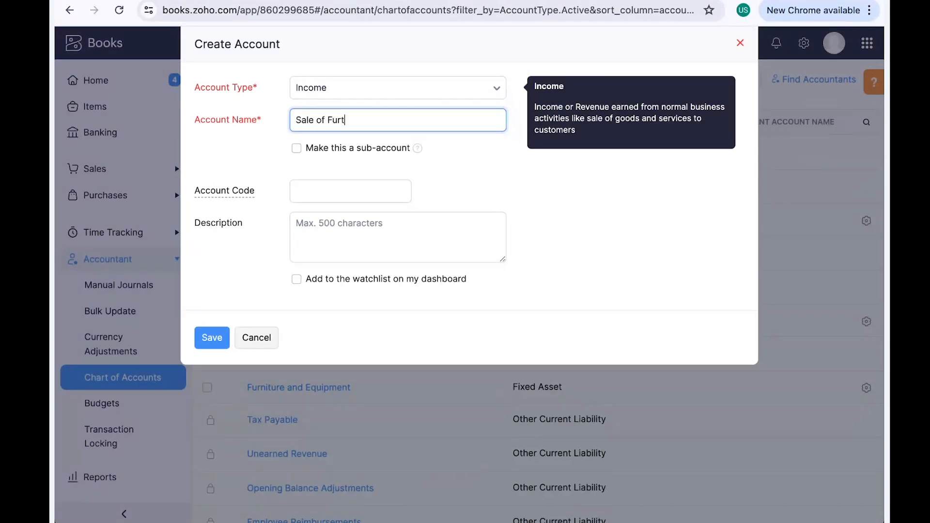
pyautogui.write('tures')
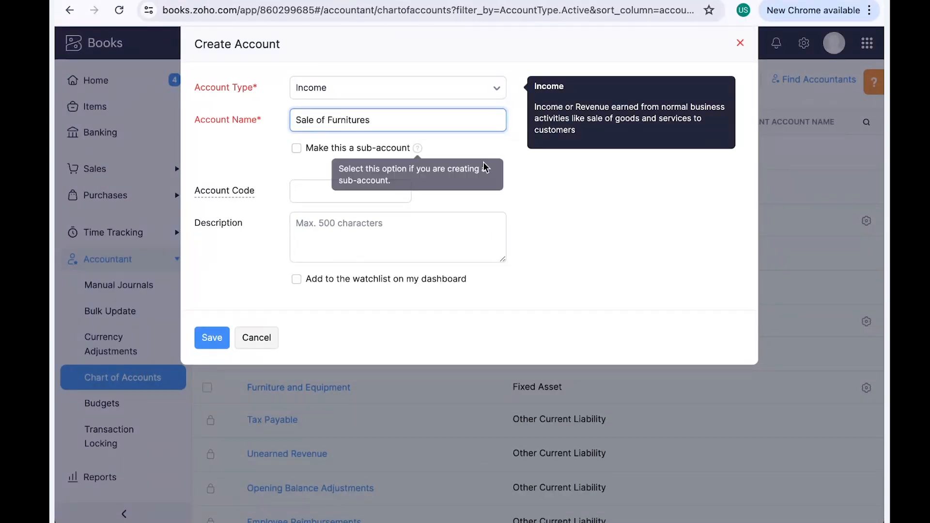
pyautogui.click(483, 163)
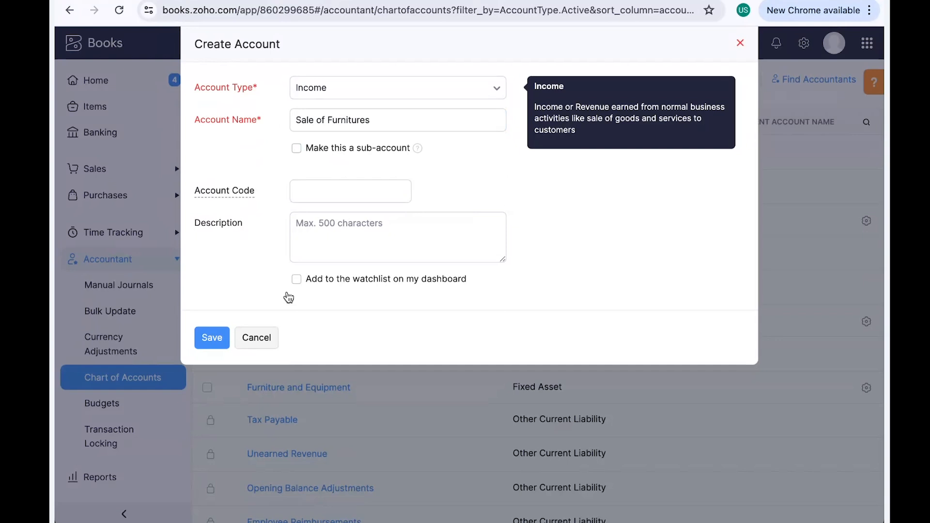
pyautogui.click(212, 338)
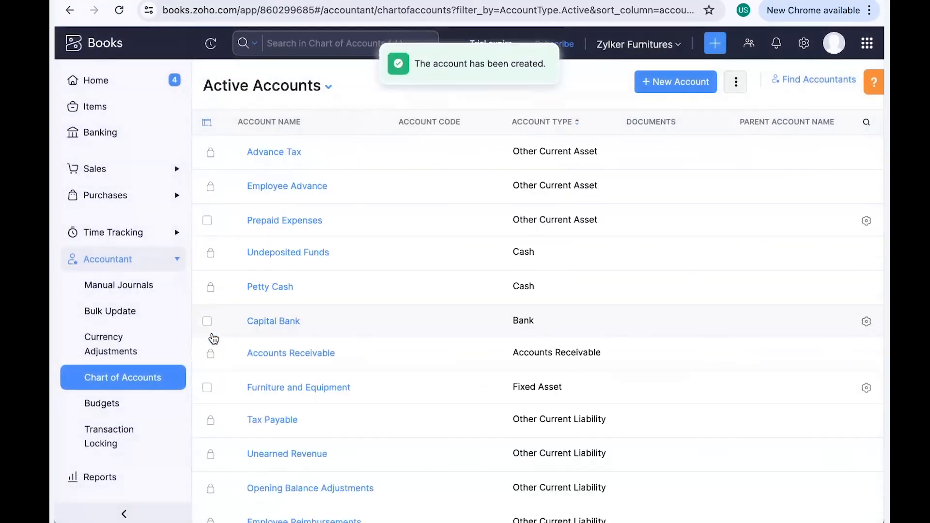
pyautogui.scroll(-2, 285, 323)
pyautogui.scroll(-5, 286, 328)
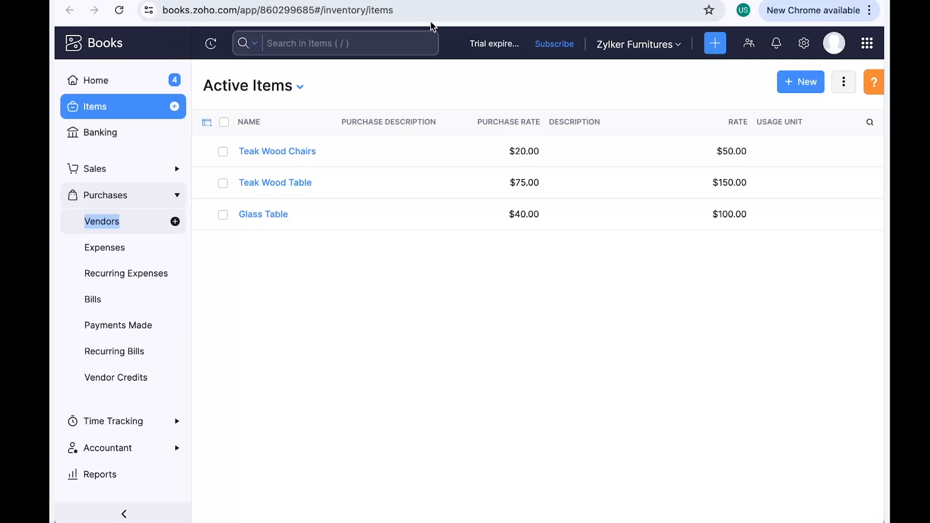
# Begin a new item with Sale of Furnitures as its sales account and a selling price of USD 1000
pyautogui.click(799, 81)
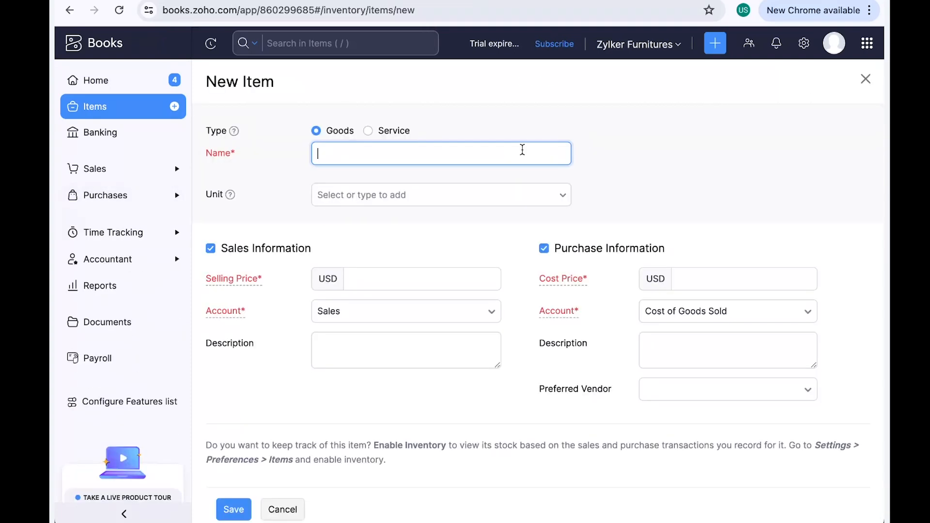
pyautogui.scroll(-1, 518, 278)
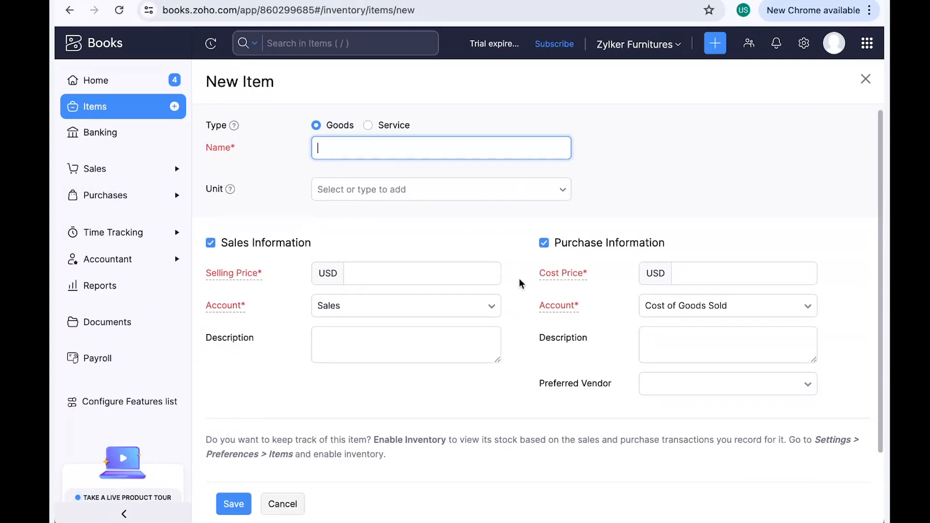
pyautogui.click(352, 316)
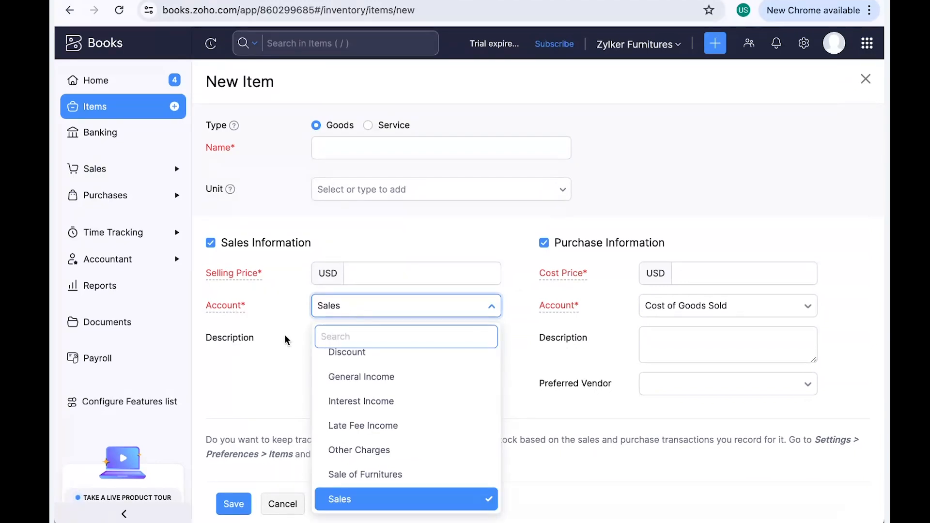
pyautogui.scroll(1, 357, 388)
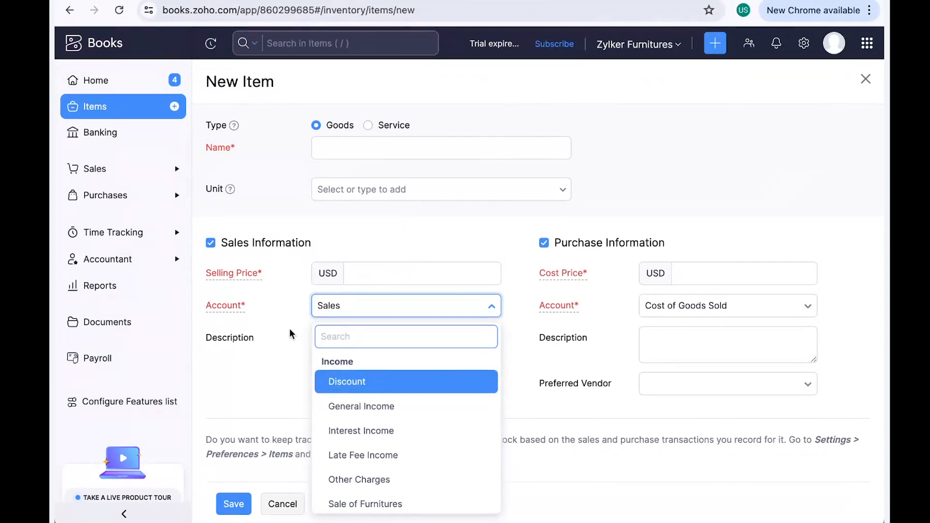
pyautogui.scroll(-2, 352, 406)
pyautogui.scroll(2, 348, 263)
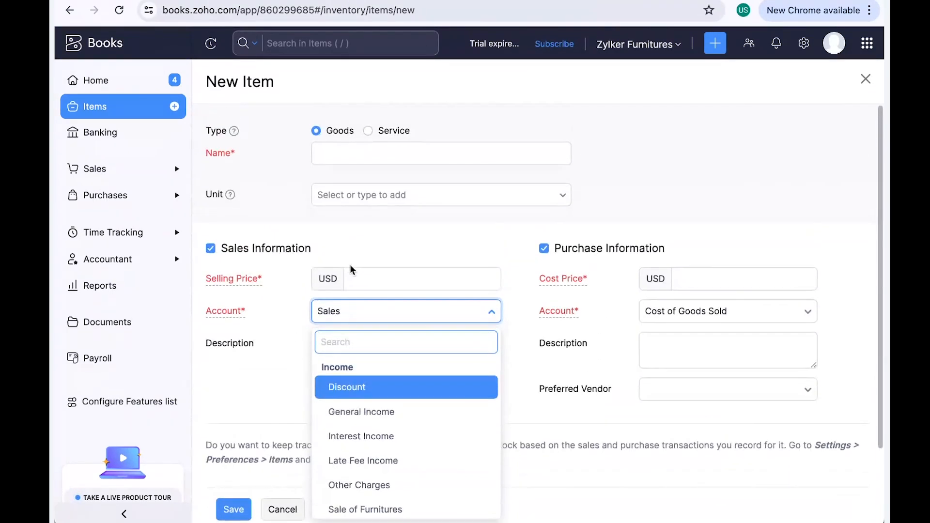
pyautogui.scroll(-2, 349, 263)
pyautogui.scroll(-1, 351, 441)
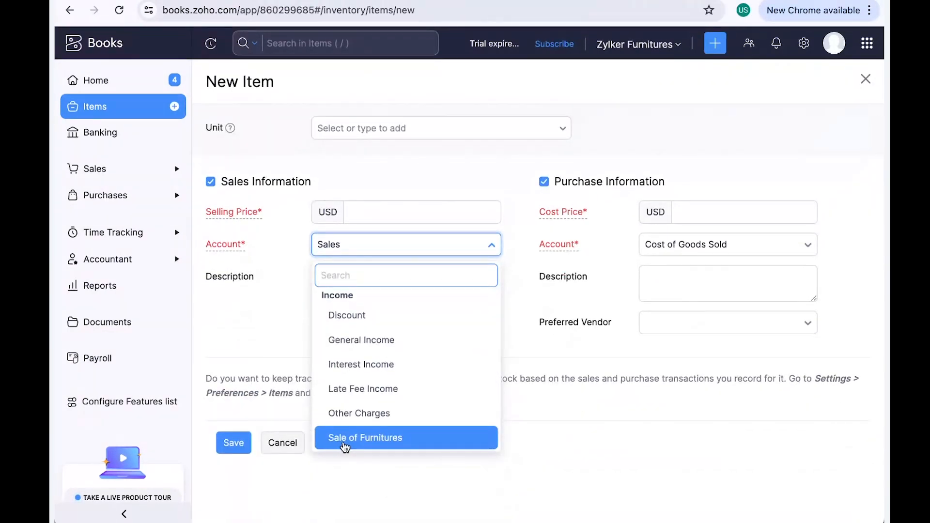
pyautogui.click(388, 443)
pyautogui.click(378, 219)
pyautogui.write('1000')
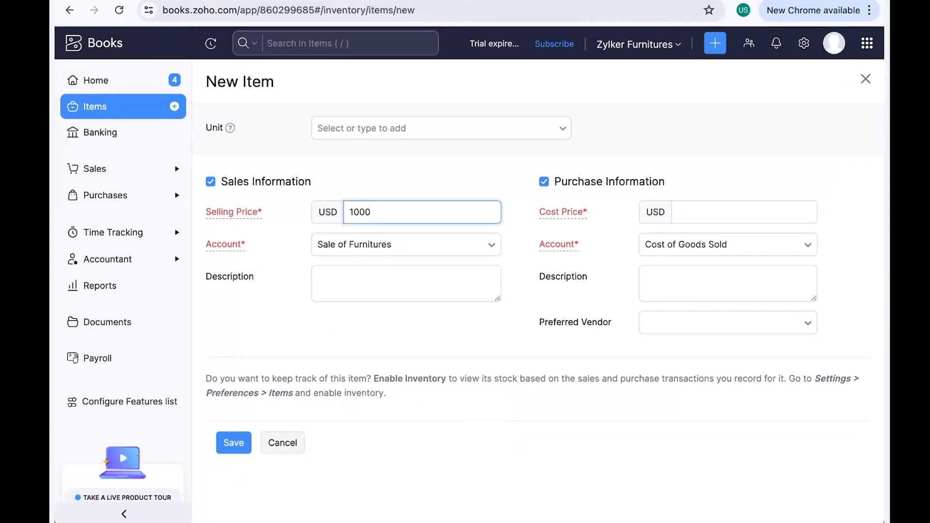
# Make the item a Service named "Installation of the furnitures", exclude its purchase information, and save it
pyautogui.scroll(2, 376, 176)
pyautogui.click(368, 152)
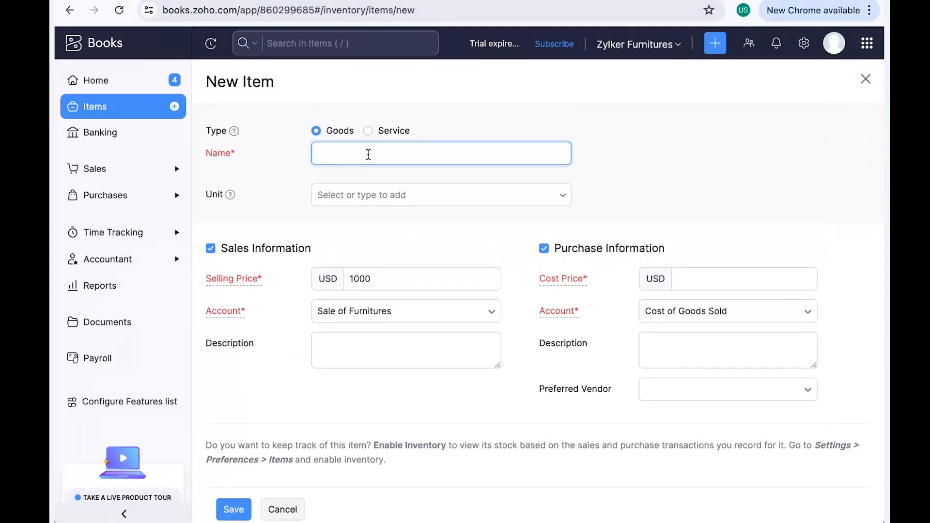
pyautogui.click(368, 130)
pyautogui.click(366, 152)
pyautogui.write('Installation of the furnitures')
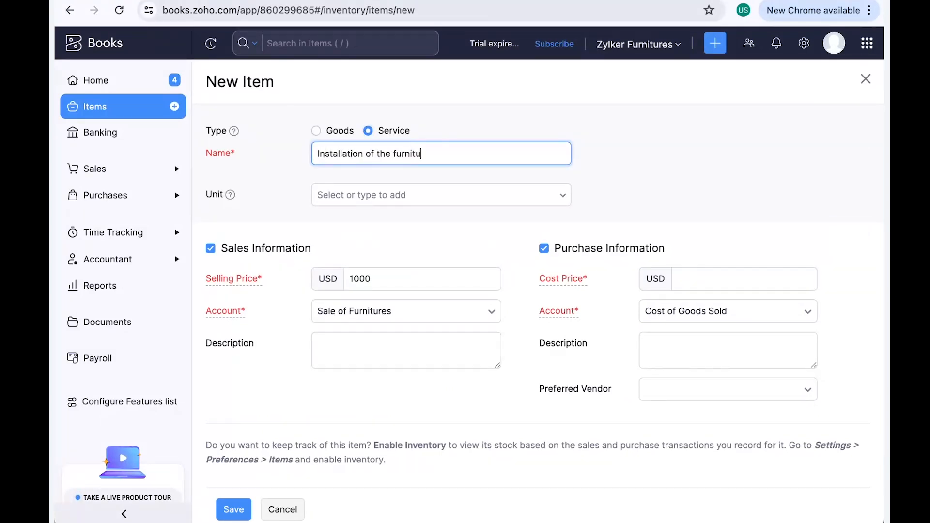
pyautogui.click(592, 165)
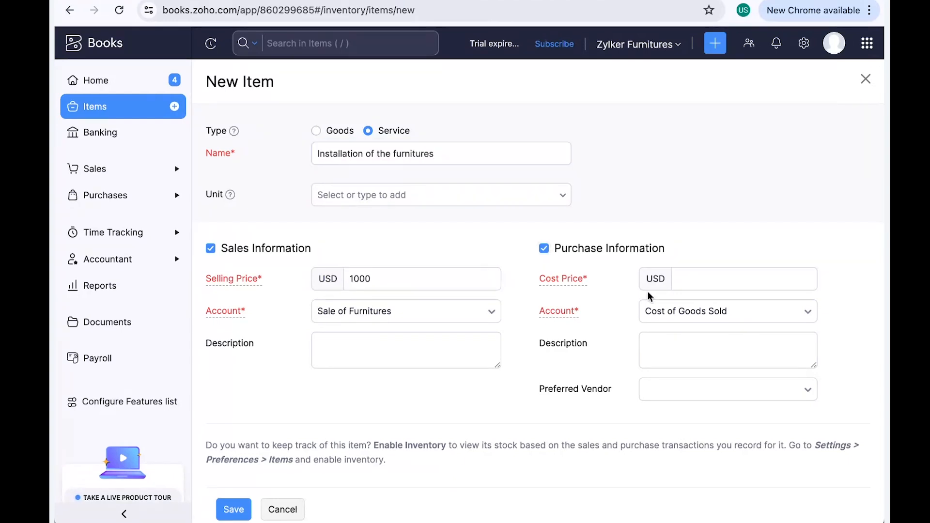
pyautogui.click(544, 249)
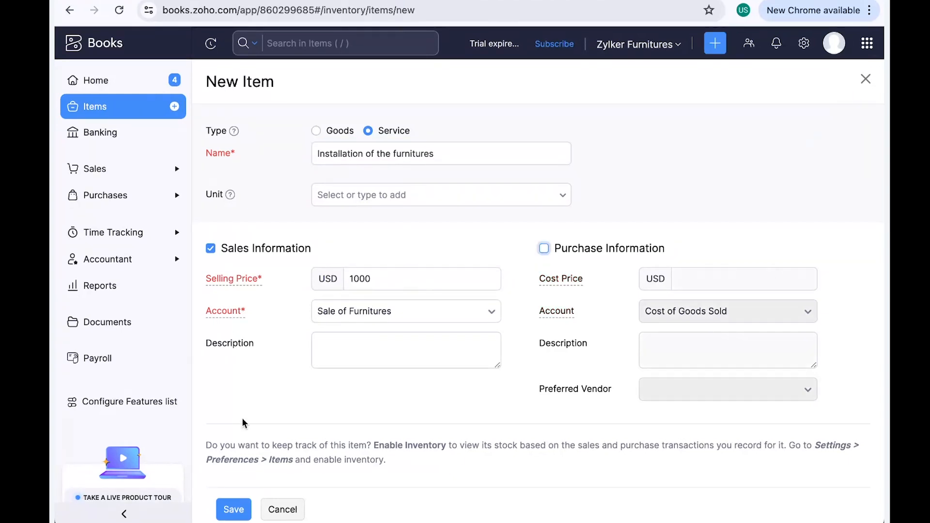
pyautogui.click(224, 515)
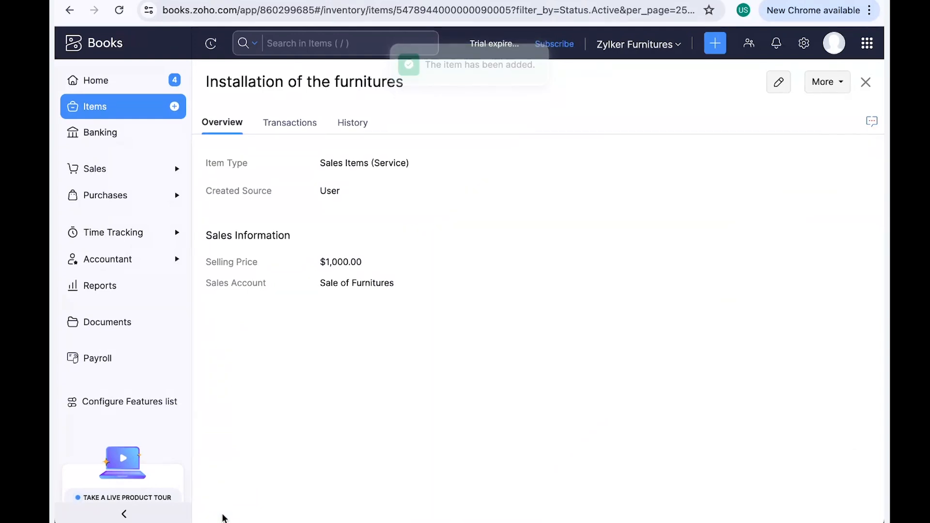
# Review the saved item's name, selling price and sales account in its overview
pyautogui.moveTo(206, 82); pyautogui.dragTo(400, 78)
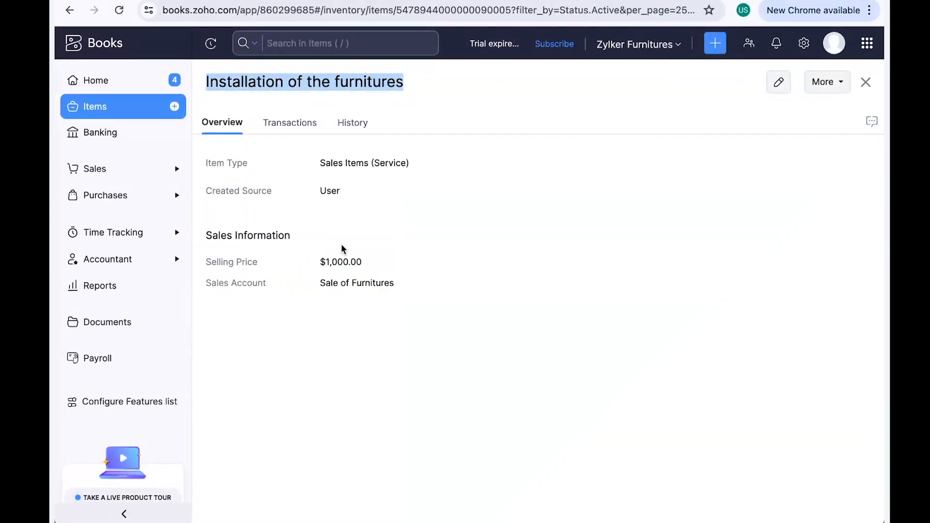
pyautogui.moveTo(308, 263); pyautogui.dragTo(365, 265)
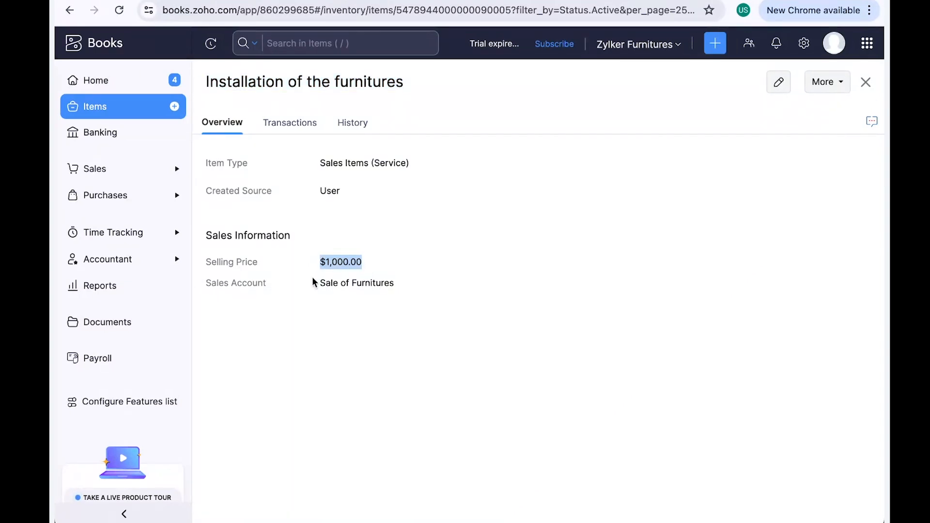
pyautogui.moveTo(320, 284); pyautogui.dragTo(336, 285)
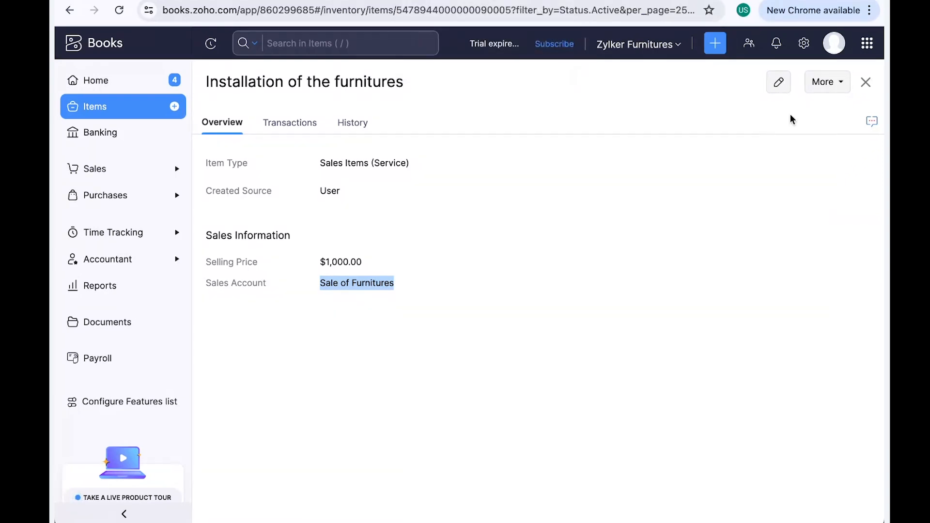
# Examine the income accounts offered as the item's sales account in its edit form, and close the form without saving
pyautogui.click(779, 81)
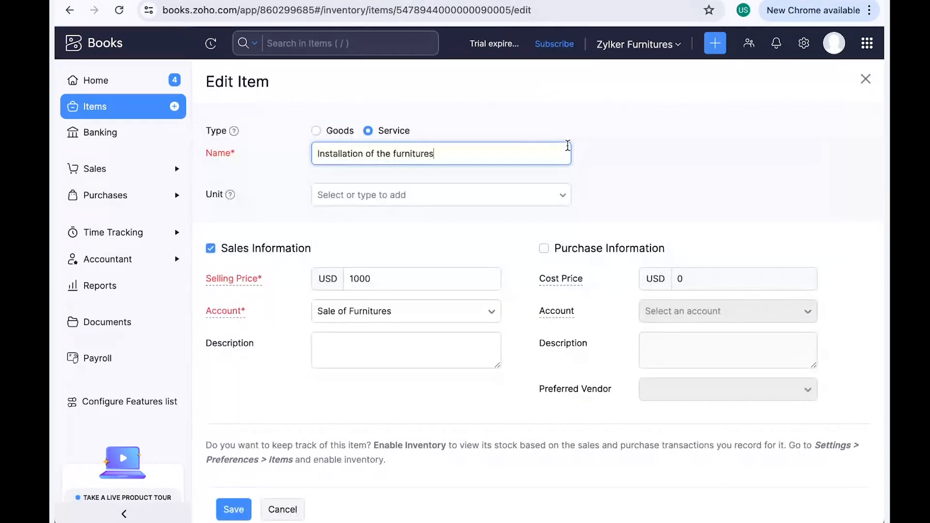
pyautogui.scroll(-2, 539, 229)
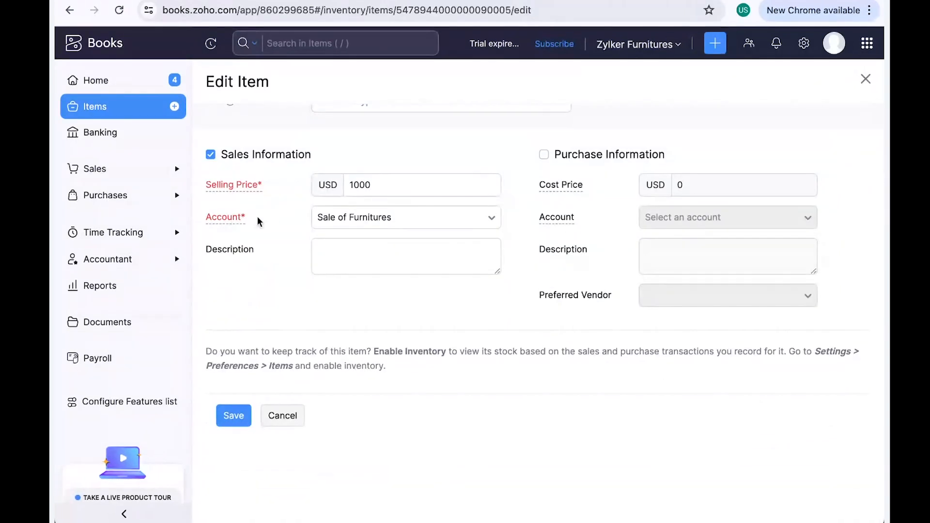
pyautogui.moveTo(206, 219); pyautogui.dragTo(242, 221)
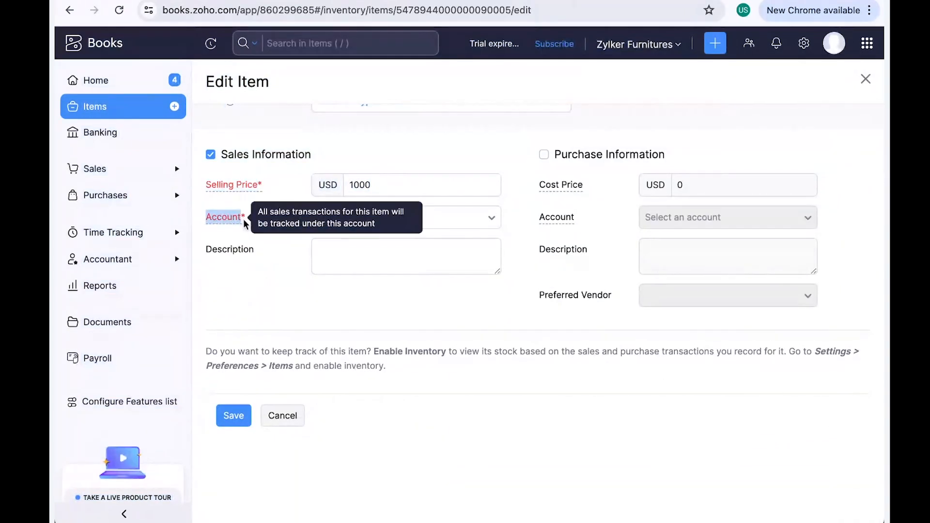
pyautogui.click(499, 222)
pyautogui.scroll(-1, 487, 327)
pyautogui.scroll(1, 484, 320)
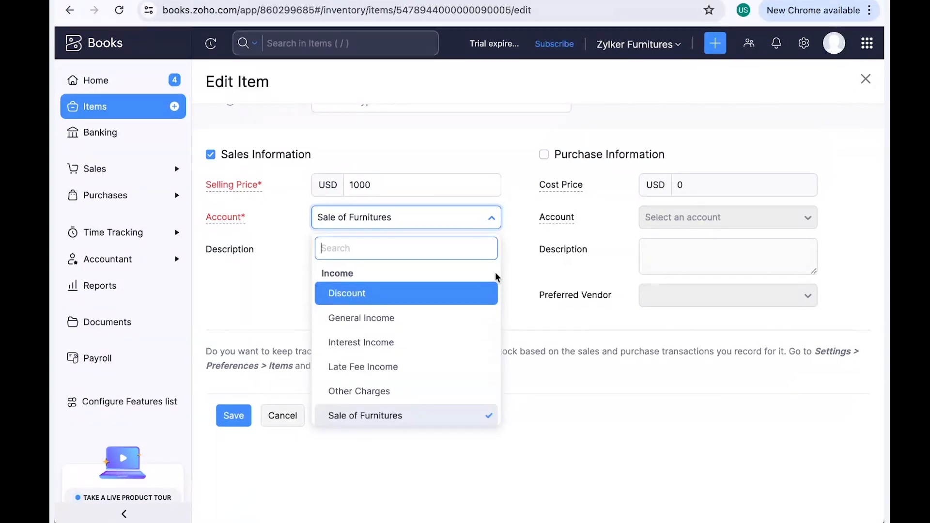
pyautogui.click(491, 217)
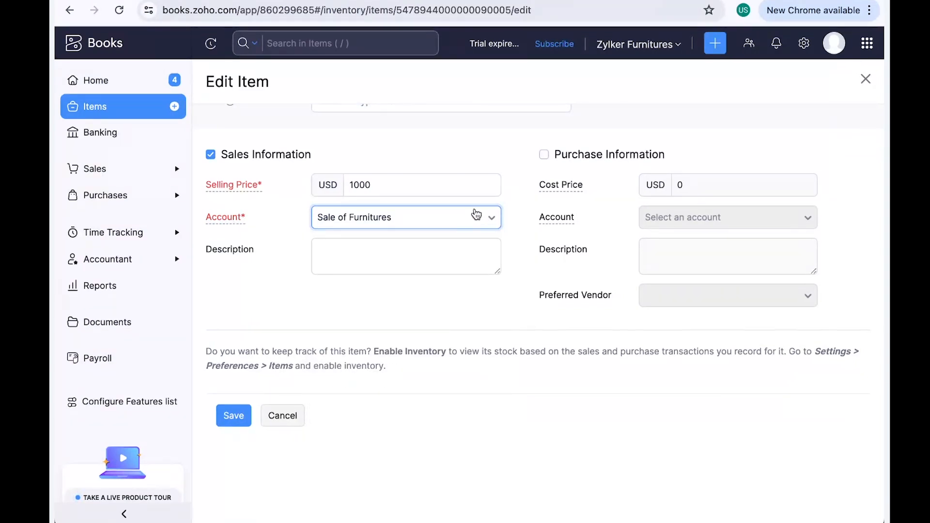
pyautogui.click(464, 217)
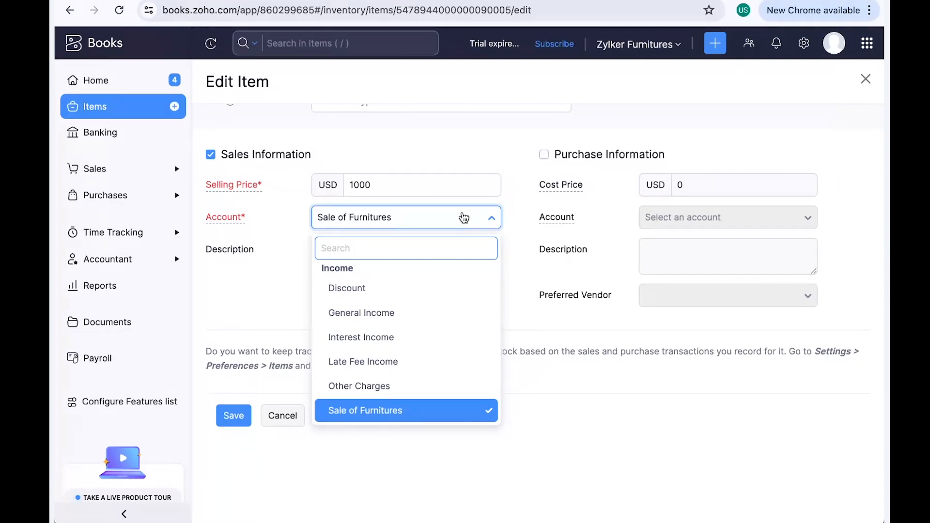
pyautogui.scroll(-1, 407, 387)
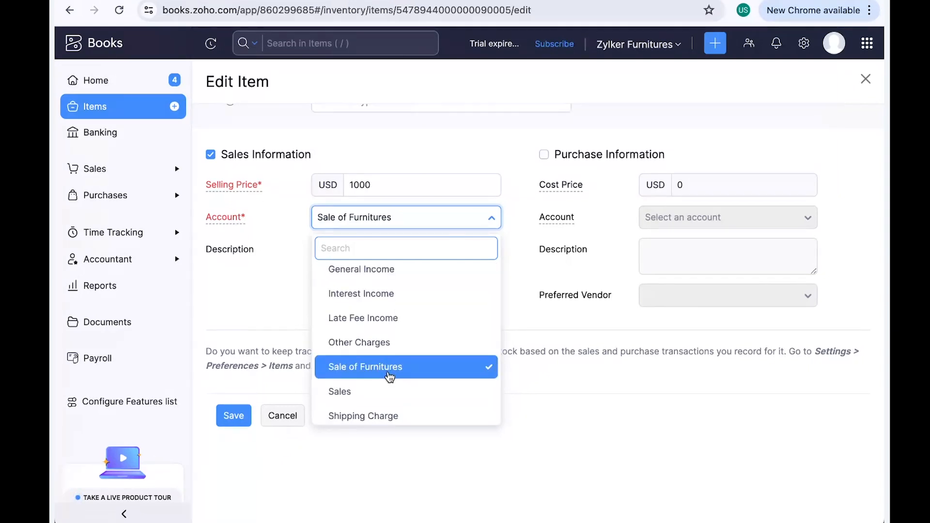
pyautogui.click(254, 218)
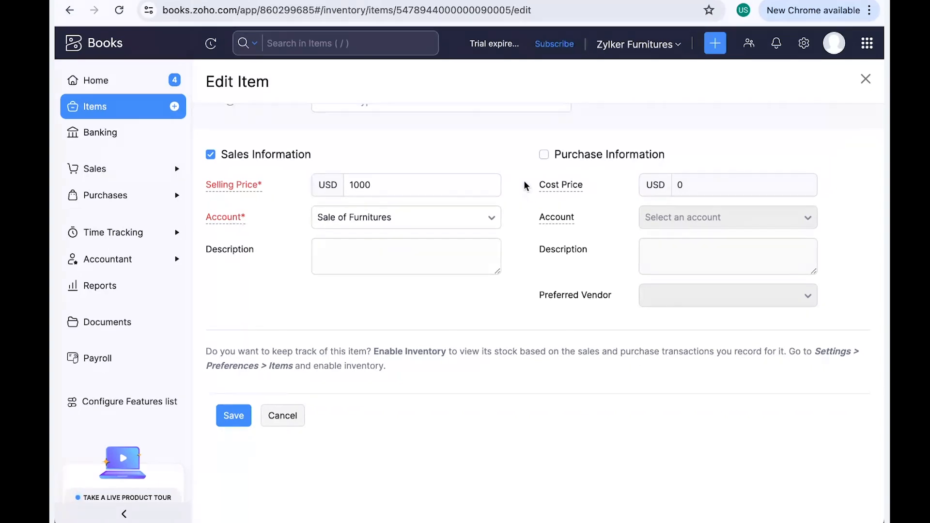
pyautogui.click(296, 413)
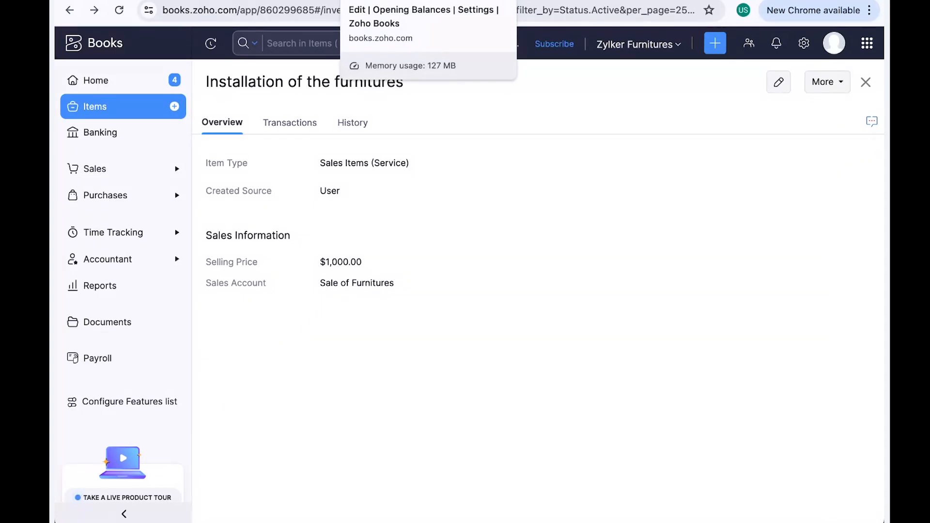
# Switch to the Opening Balances setup page
pyautogui.click(368, 1)
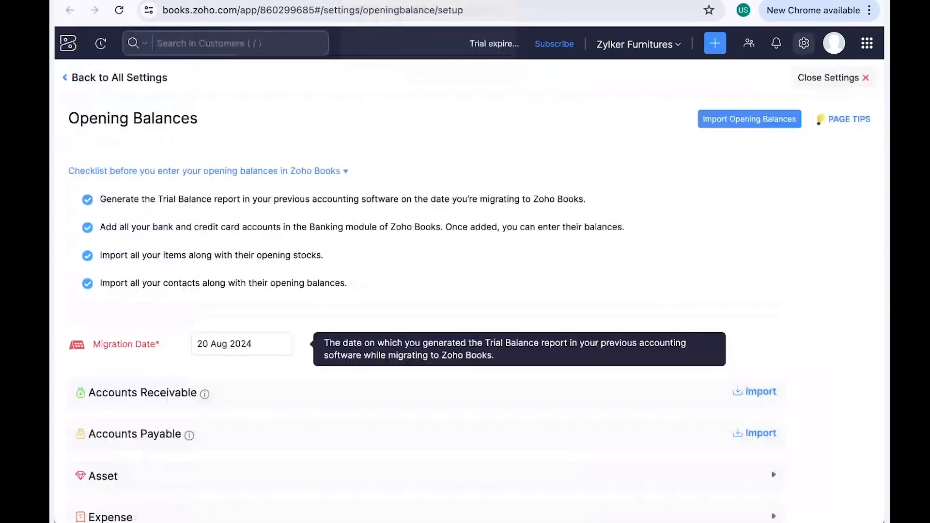
pyautogui.moveTo(207, 127); pyautogui.dragTo(180, 123)
pyautogui.click(100, 139)
pyautogui.moveTo(80, 135); pyautogui.dragTo(190, 122)
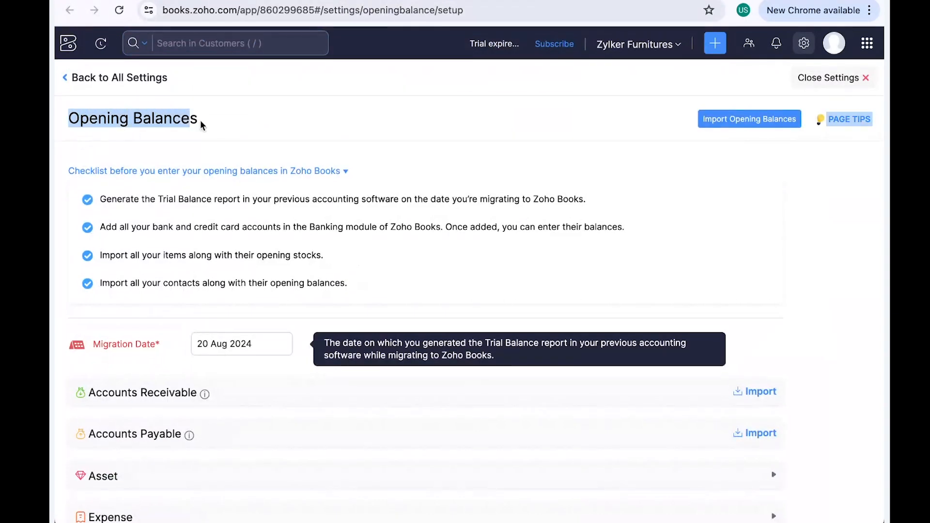
pyautogui.click(209, 129)
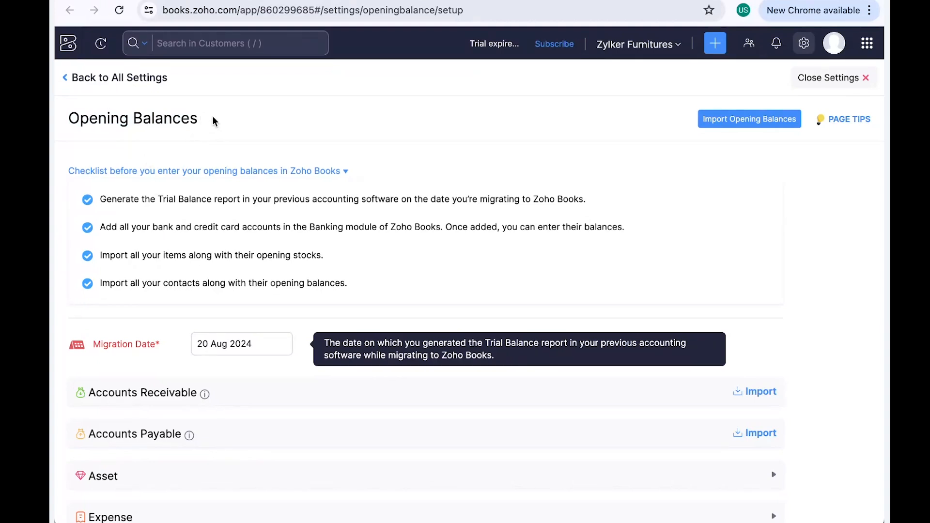
# Examine the migration date, its calendar and the account categories listed for opening balances
pyautogui.moveTo(259, 344); pyautogui.dragTo(194, 343)
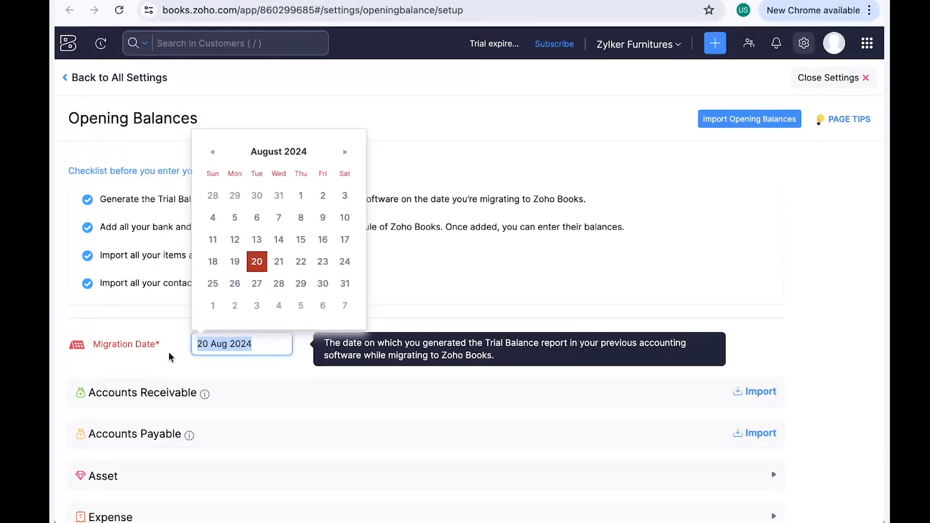
pyautogui.click(139, 347)
pyautogui.scroll(-5, 149, 348)
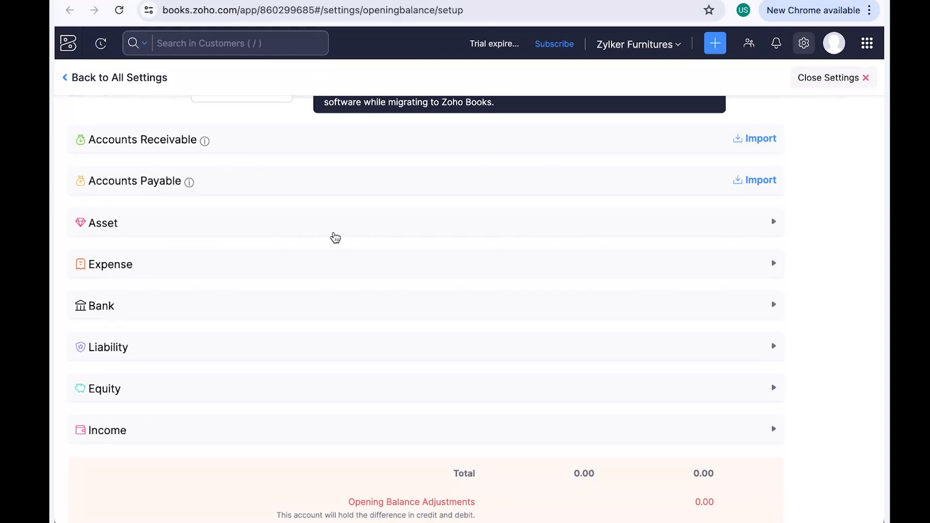
pyautogui.scroll(3, 335, 237)
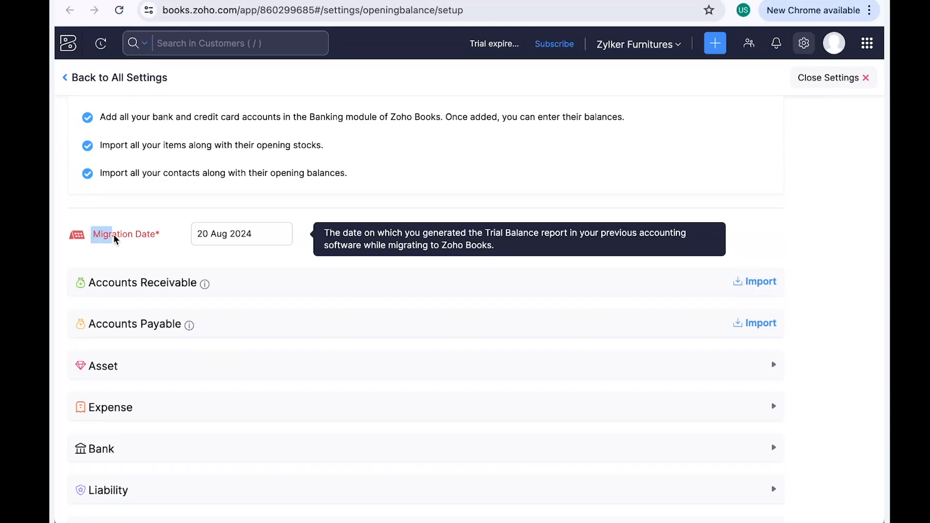
pyautogui.click(162, 237)
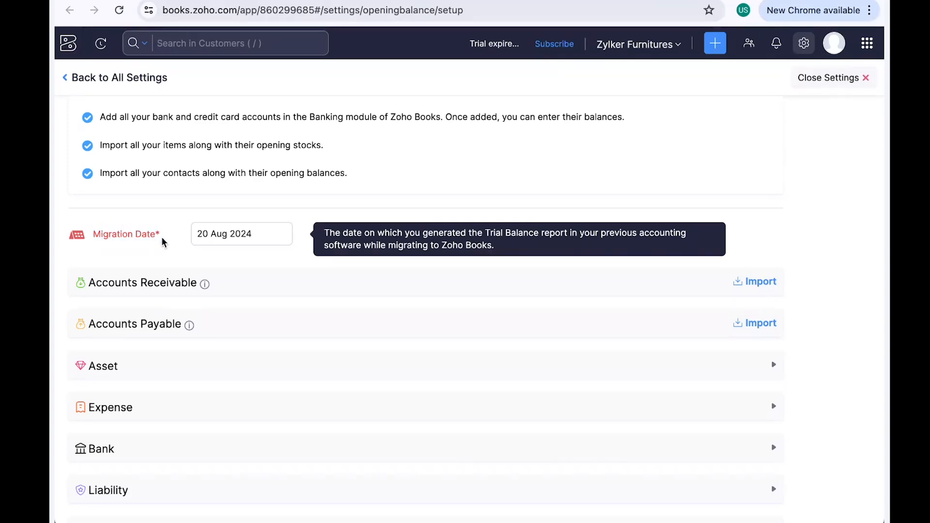
pyautogui.click(195, 236)
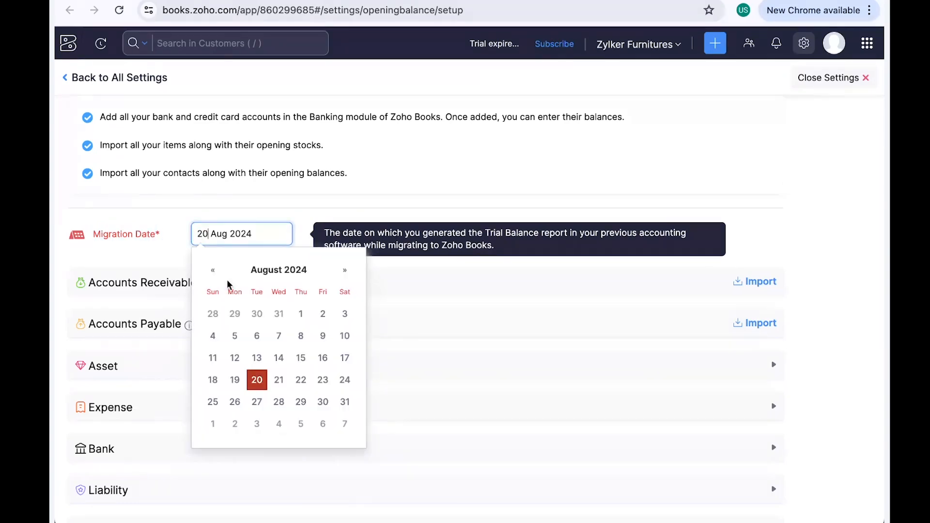
pyautogui.click(370, 170)
# Expand the Asset accounts and enter an opening credit balance of 1000 USD for Furniture and Equipment
pyautogui.scroll(-4, 384, 266)
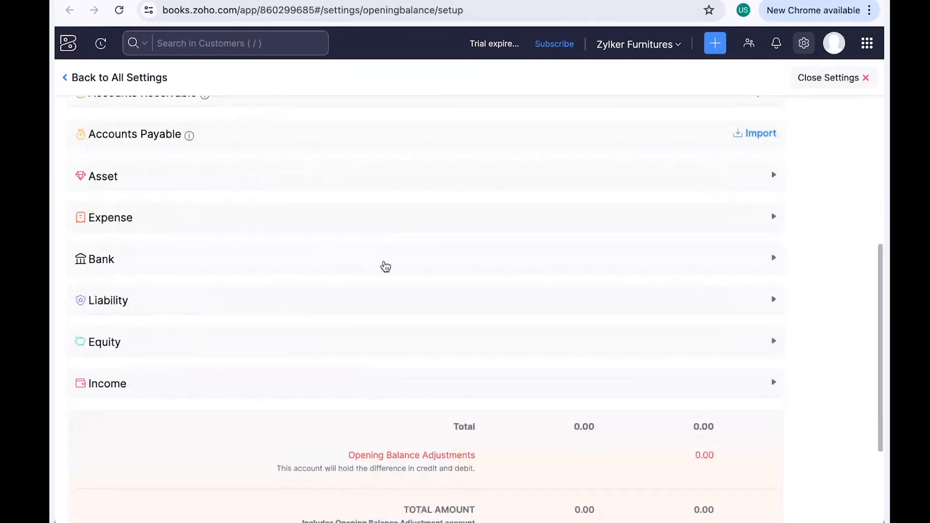
pyautogui.click(389, 180)
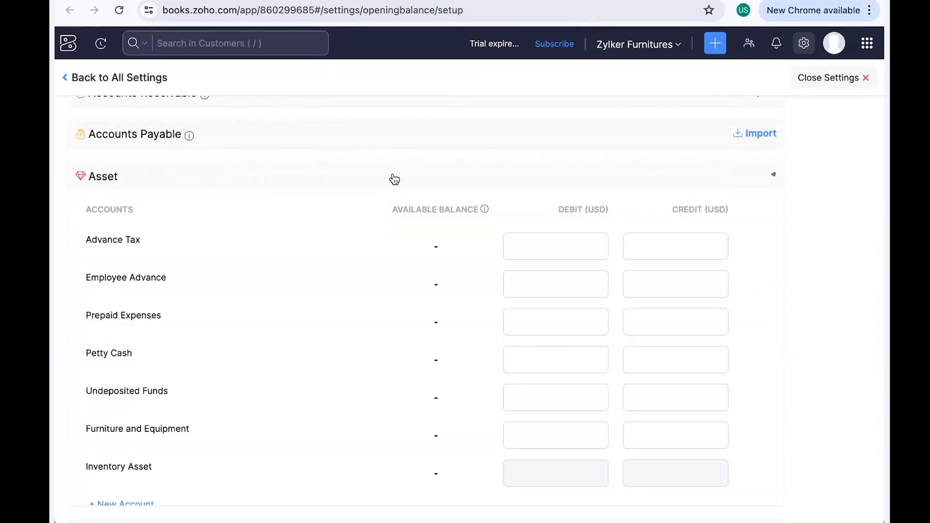
pyautogui.scroll(2, 392, 178)
pyautogui.scroll(2, 339, 165)
pyautogui.scroll(-3, 355, 305)
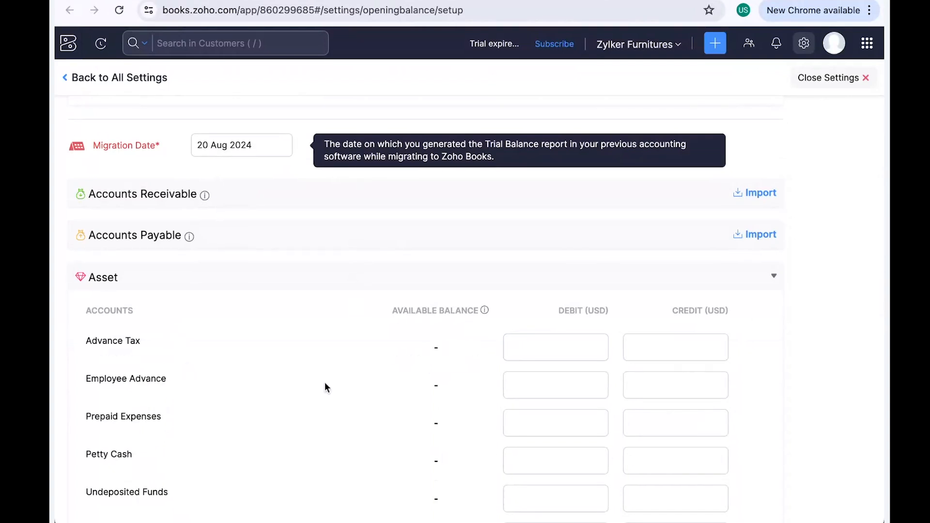
pyautogui.scroll(-6, 405, 437)
pyautogui.scroll(1, 484, 353)
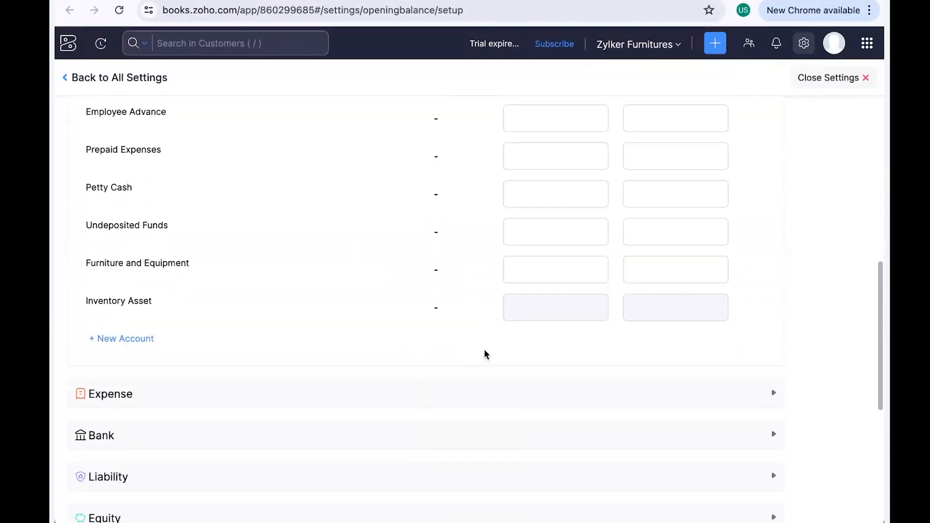
pyautogui.click(556, 268)
pyautogui.scroll(4, 557, 267)
pyautogui.scroll(-3, 557, 267)
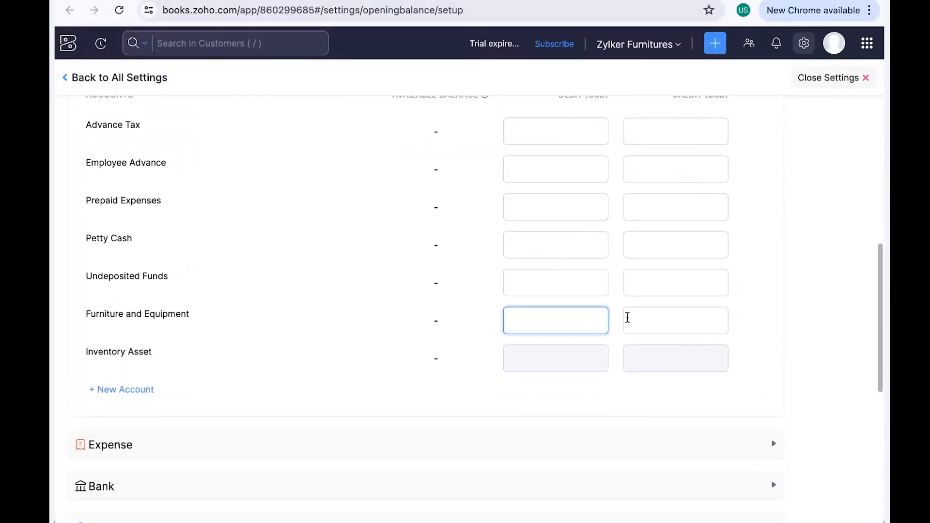
pyautogui.click(630, 326)
pyautogui.write('1')
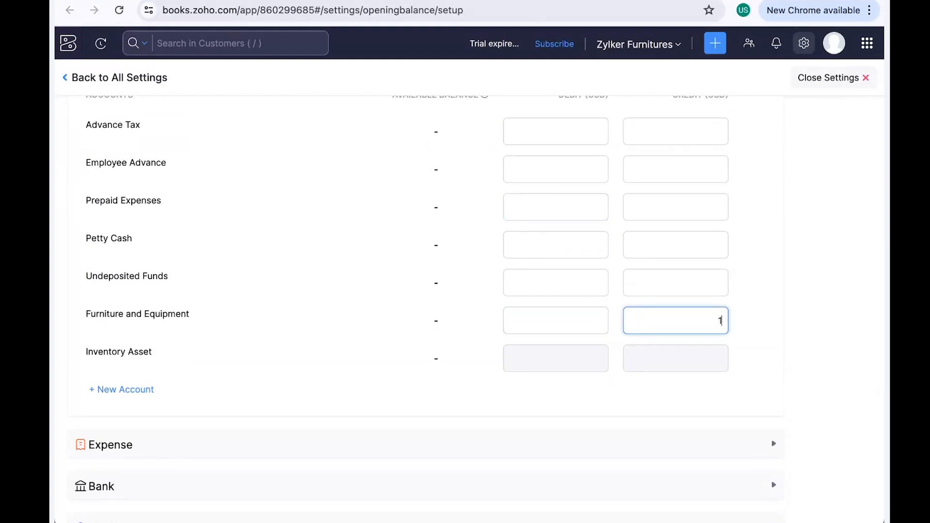
pyautogui.write('000')
pyautogui.scroll(4, 633, 370)
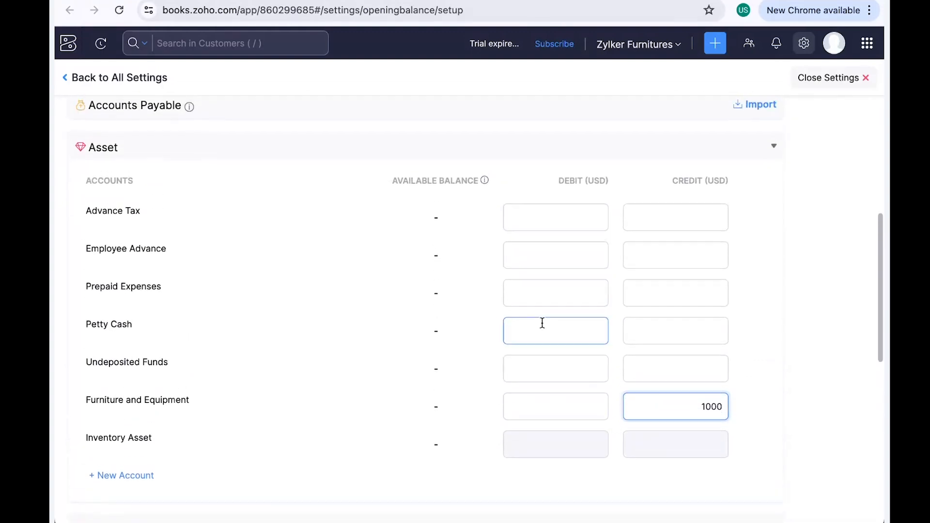
# Review the migration date, the asset balance entries and the rest of the Opening Balances page
pyautogui.scroll(2, 542, 323)
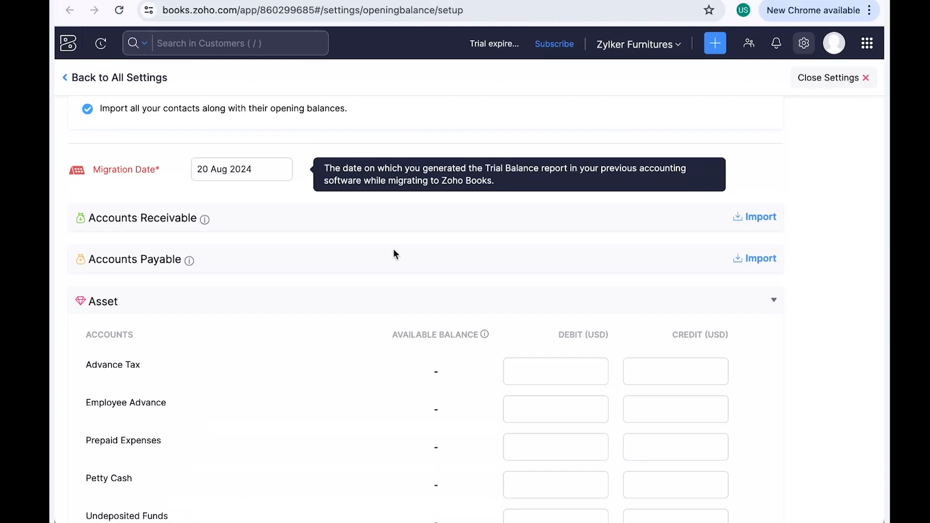
pyautogui.scroll(-5, 394, 253)
pyautogui.scroll(4, 550, 372)
pyautogui.click(675, 487)
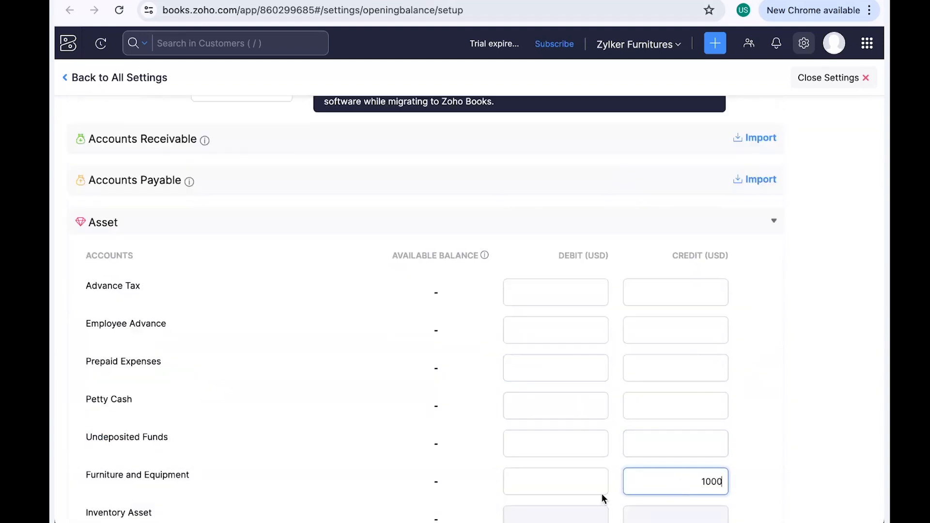
pyautogui.scroll(3, 587, 442)
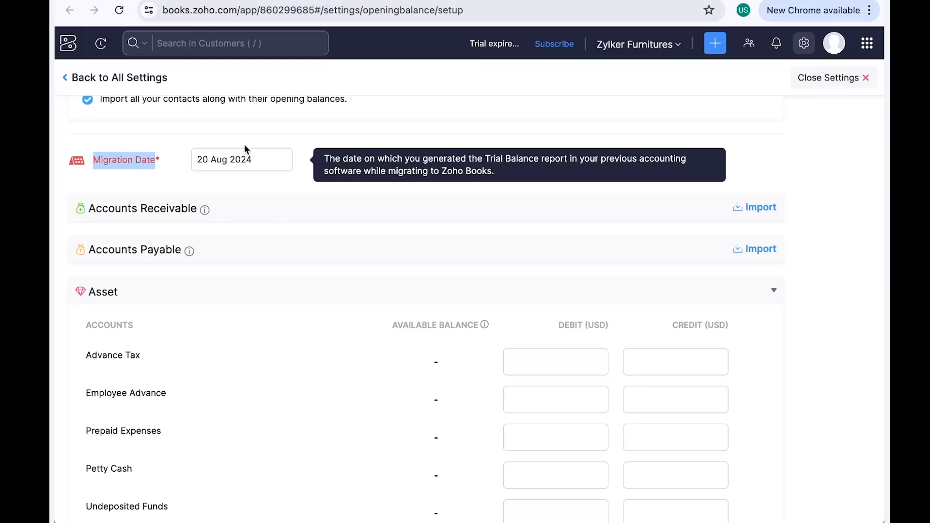
pyautogui.moveTo(251, 158); pyautogui.dragTo(213, 143)
pyautogui.click(242, 129)
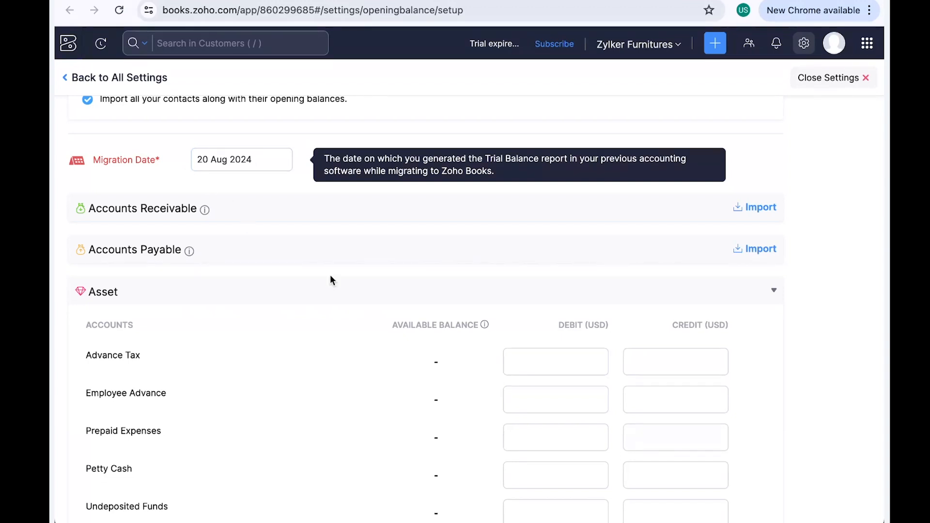
pyautogui.scroll(-2, 330, 278)
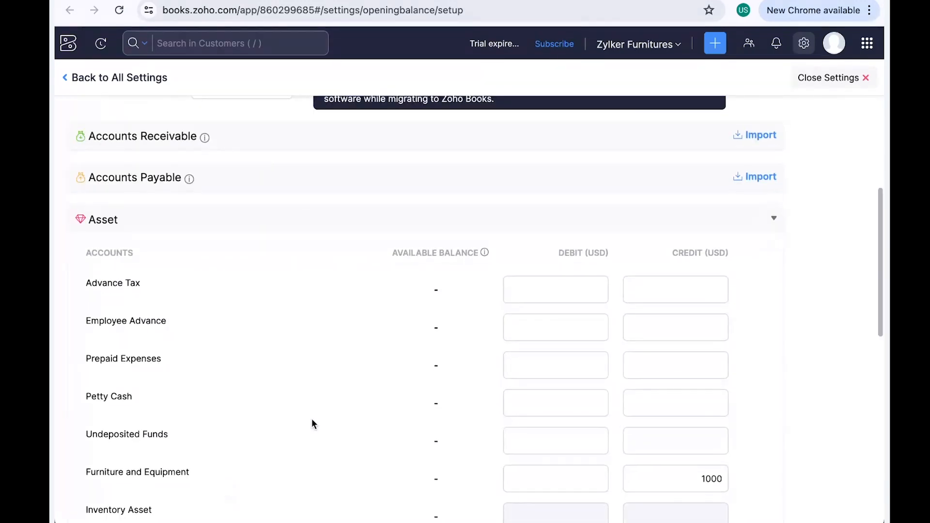
pyautogui.scroll(-9, 312, 423)
pyautogui.scroll(16, 311, 423)
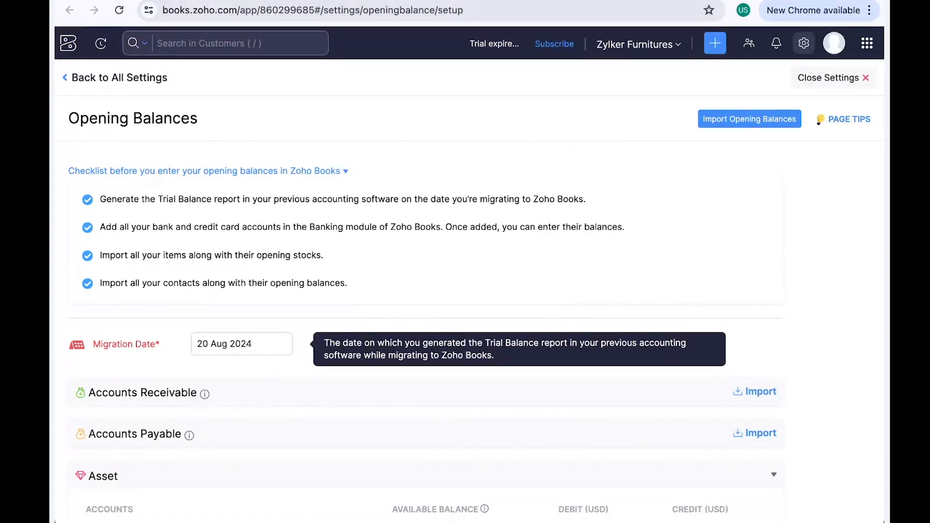
# Switch to the Zoho Show presentation at the Flow of Sales Data slide
pyautogui.click(465, 0)
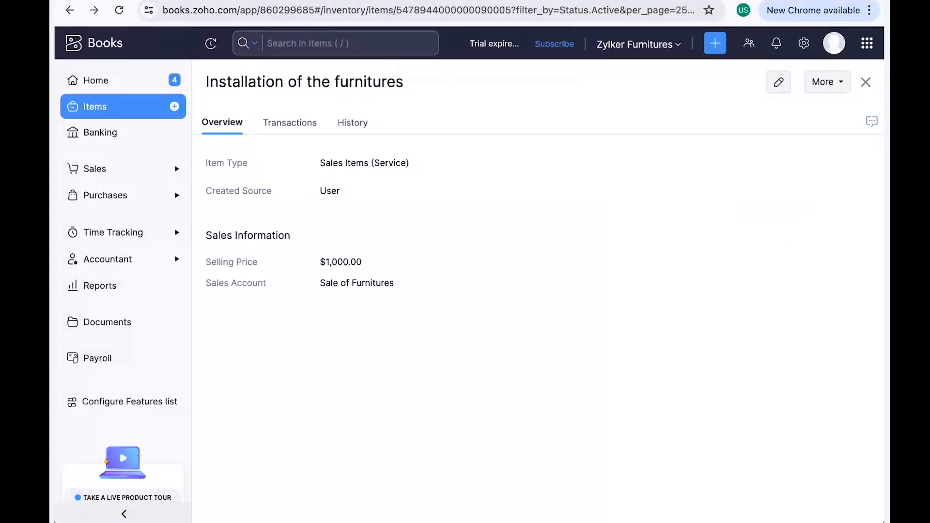
pyautogui.click(203, 1)
pyautogui.click(227, 80)
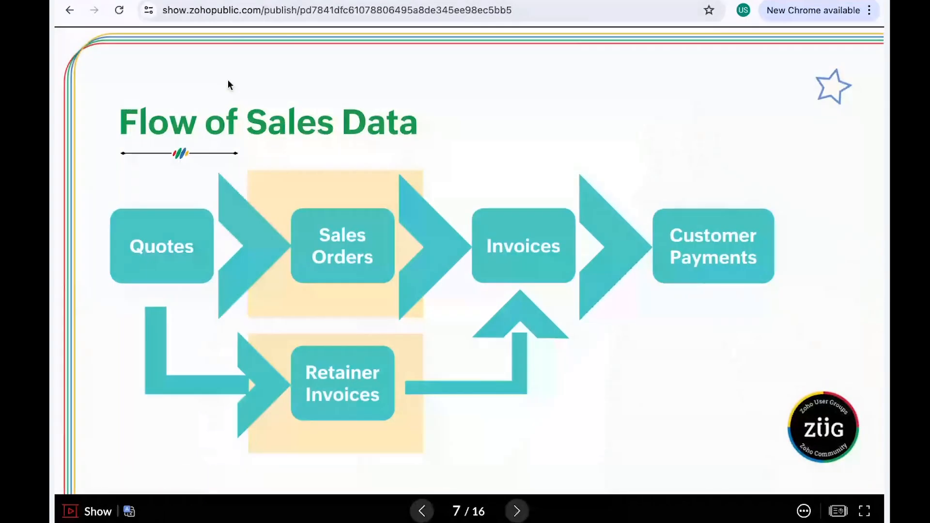
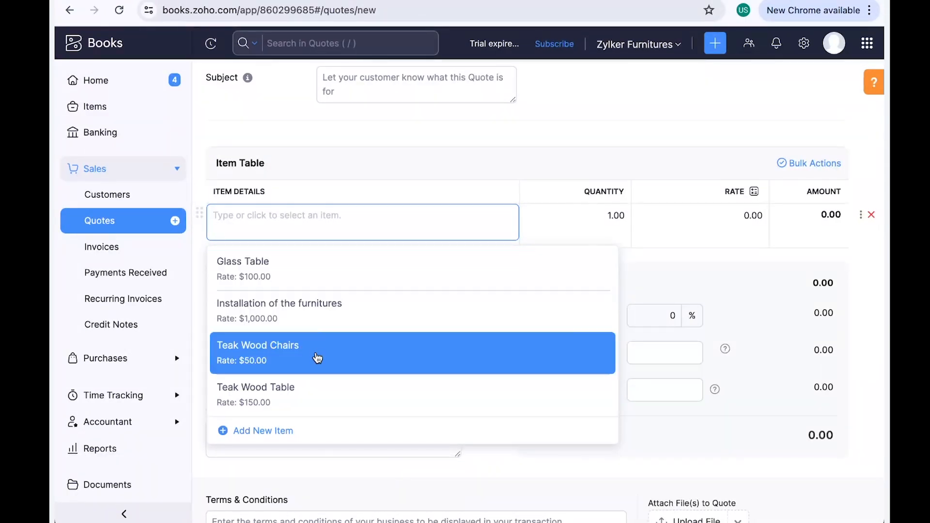
# Add Teak Wood Table to the new quote's item table with a quantity of 10
pyautogui.click(286, 392)
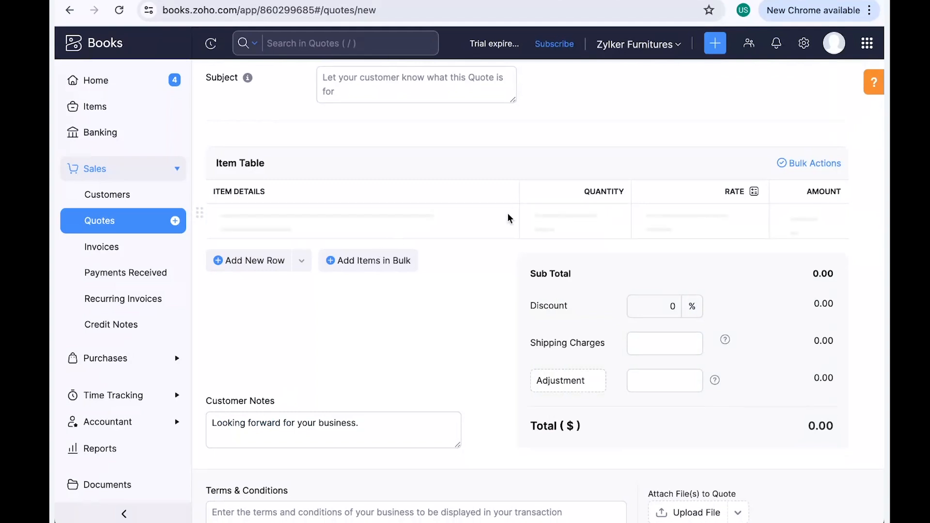
pyautogui.click(588, 217)
pyautogui.write('10')
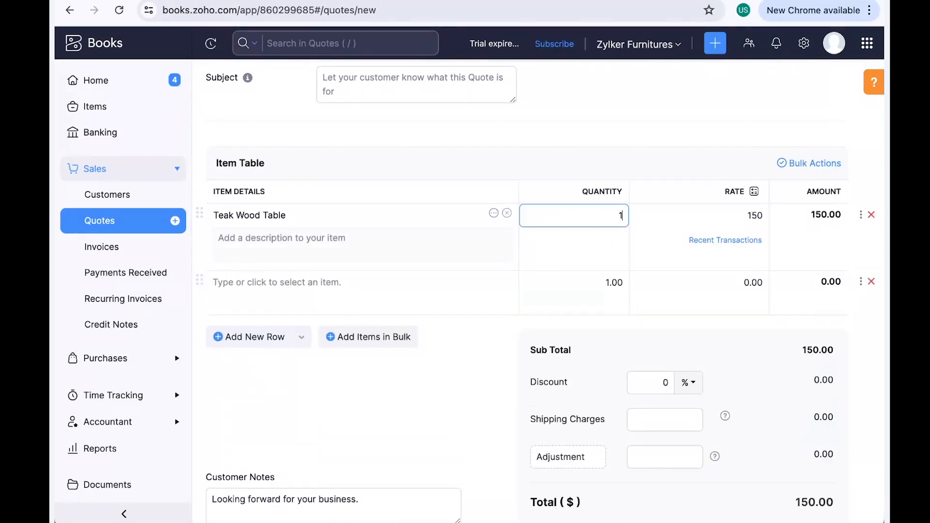
# Add Installation of the furnitures as the quote's second line item and set its rate to 800
pyautogui.click(636, 129)
pyautogui.scroll(-3, 339, 232)
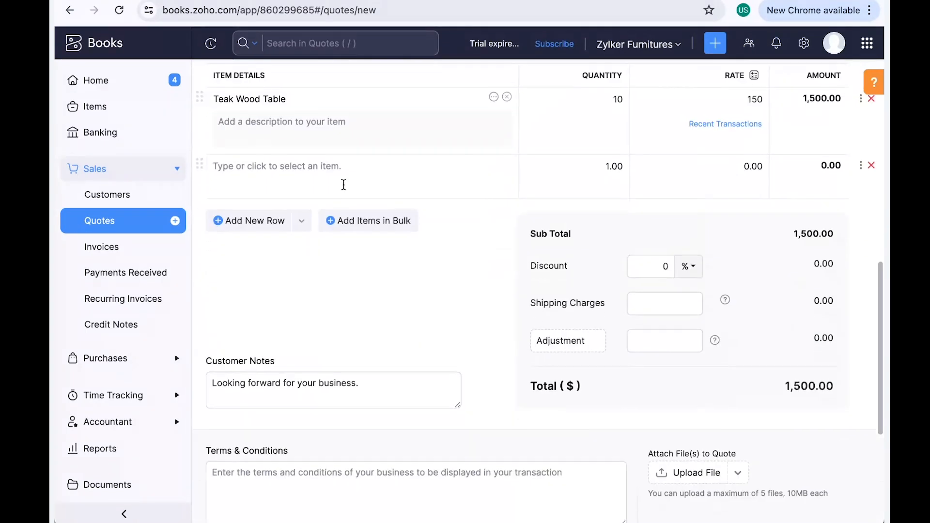
pyautogui.click(340, 181)
pyautogui.click(310, 266)
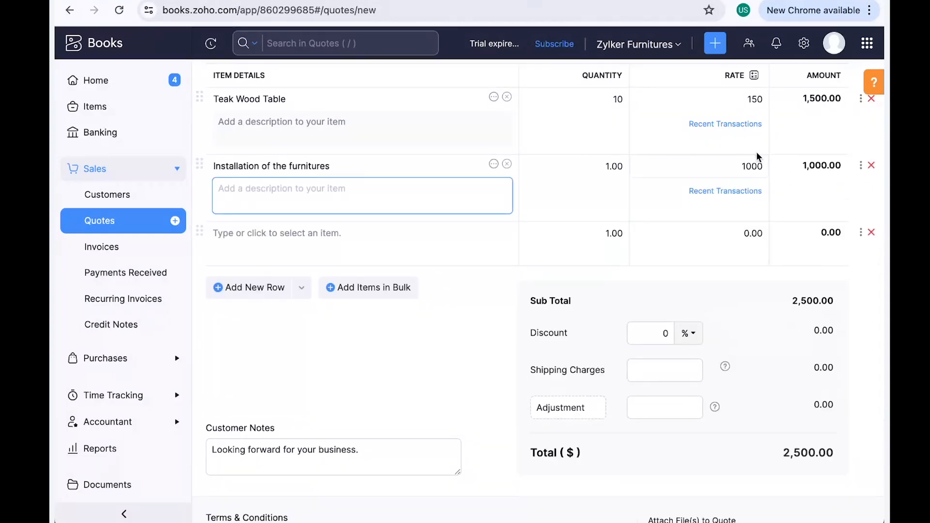
pyautogui.click(756, 167)
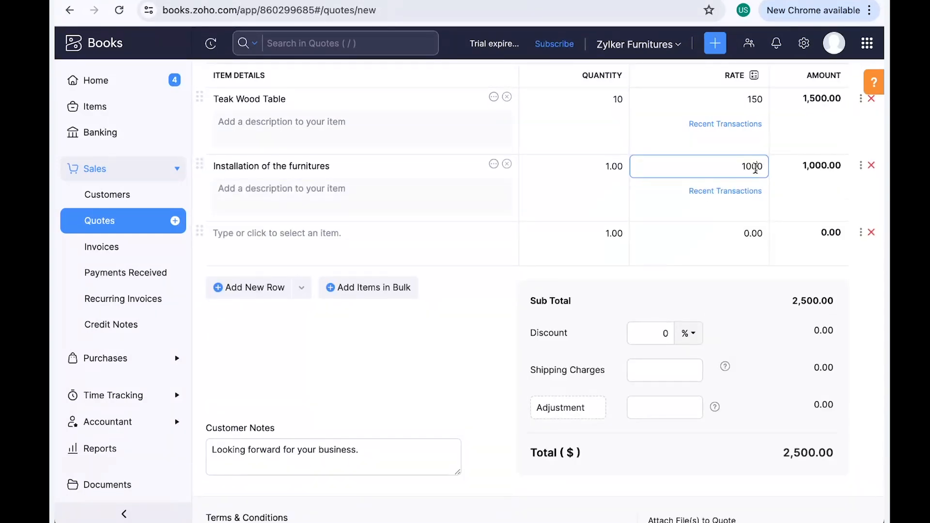
pyautogui.doubleClick(755, 167)
pyautogui.scroll(1, 755, 170)
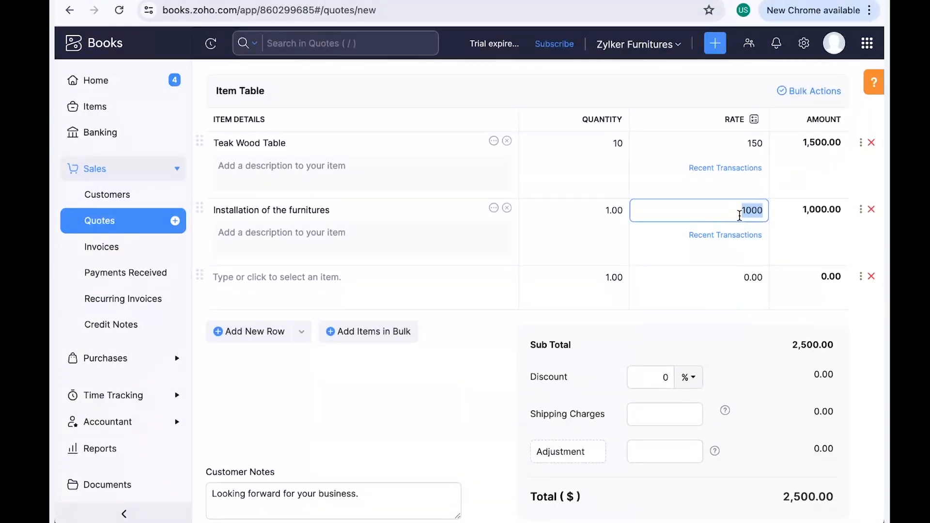
pyautogui.write('800')
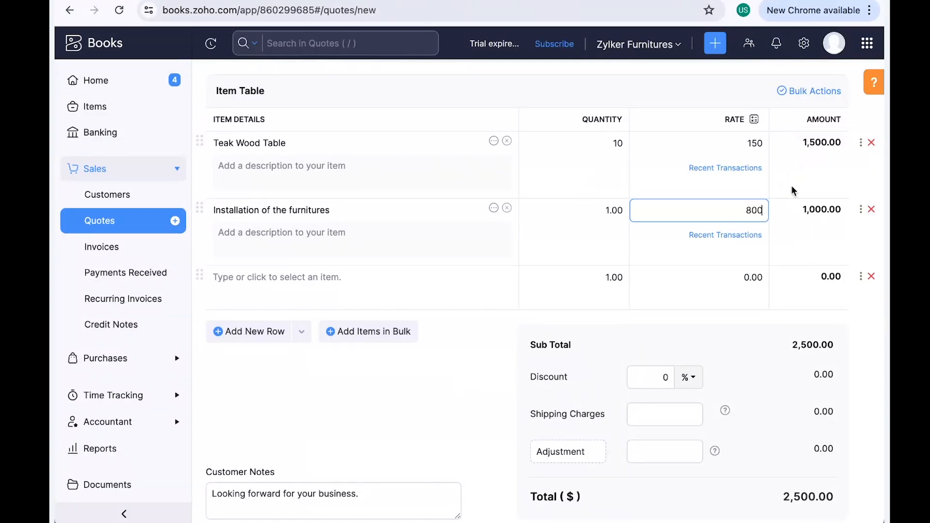
pyautogui.doubleClick(749, 210)
# Show the additional information for the Installation of the furnitures line
pyautogui.click(861, 211)
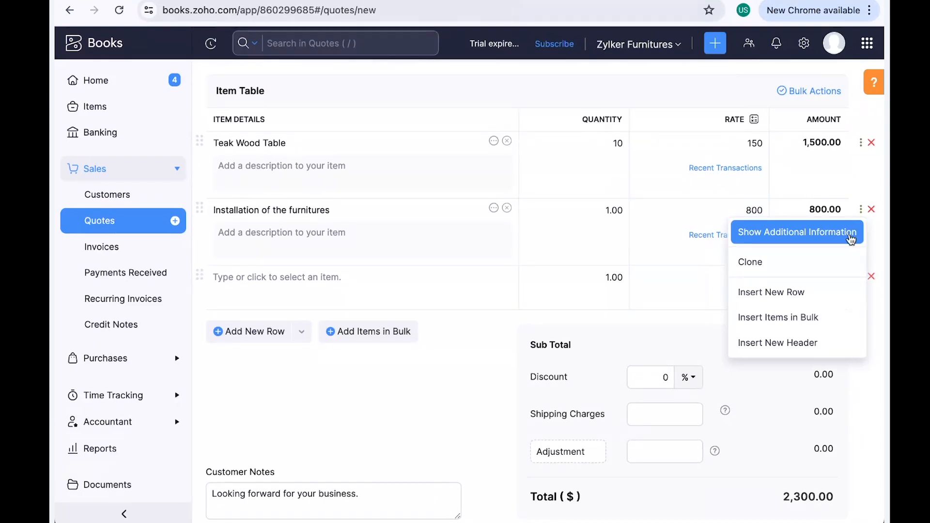
pyautogui.click(860, 211)
pyautogui.click(861, 213)
pyautogui.click(837, 235)
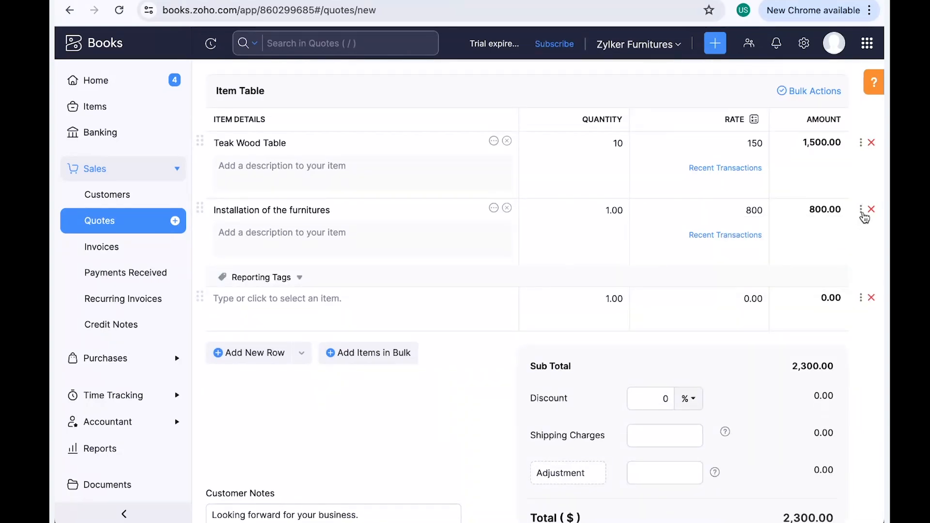
pyautogui.click(861, 210)
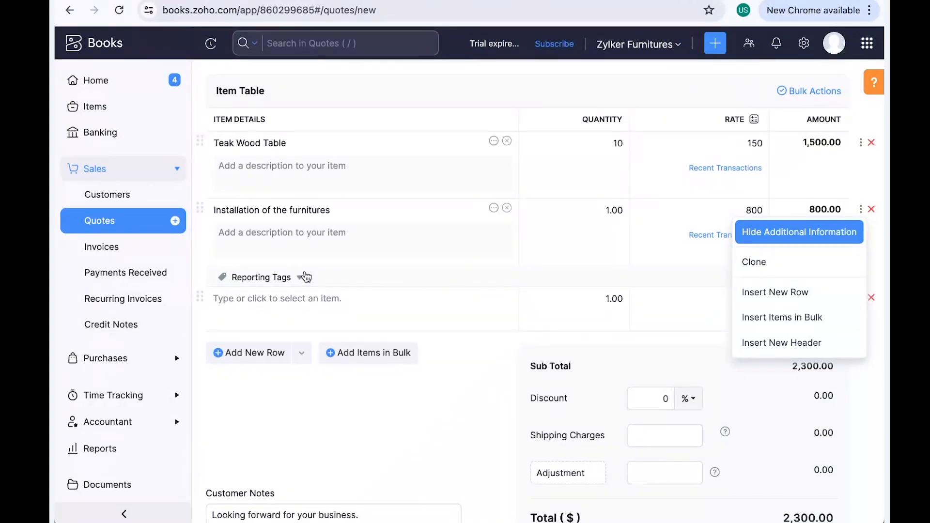
pyautogui.click(322, 401)
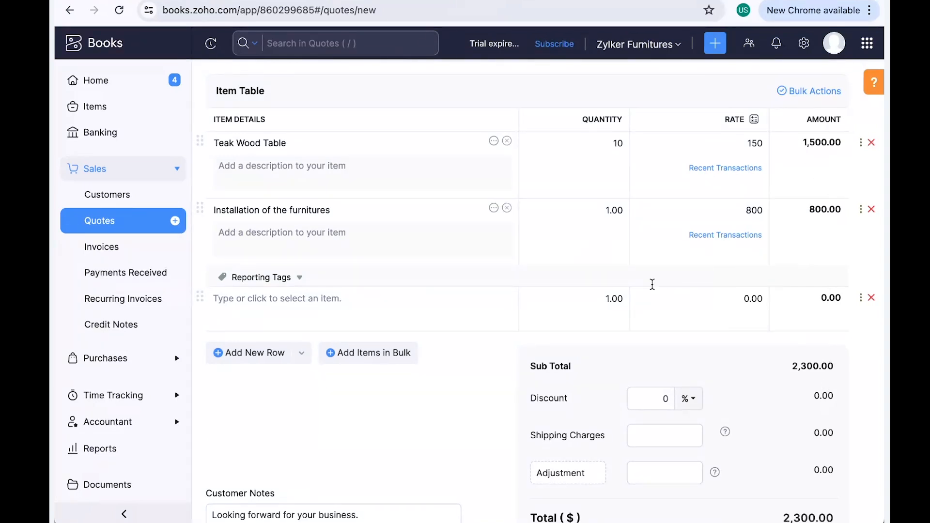
# Save the quote and email it to the customer with the quote PDF attached
pyautogui.scroll(-4, 637, 276)
pyautogui.click(637, 275)
pyautogui.scroll(-4, 637, 276)
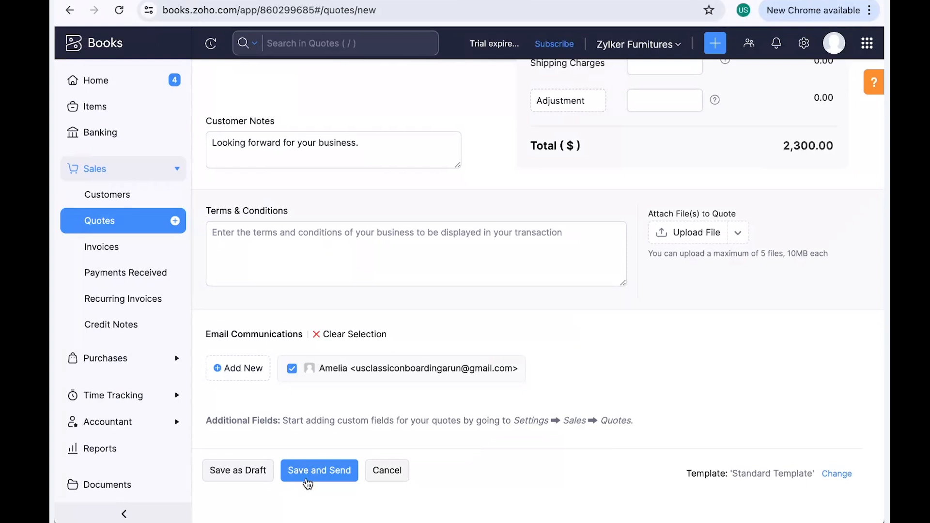
pyautogui.click(303, 475)
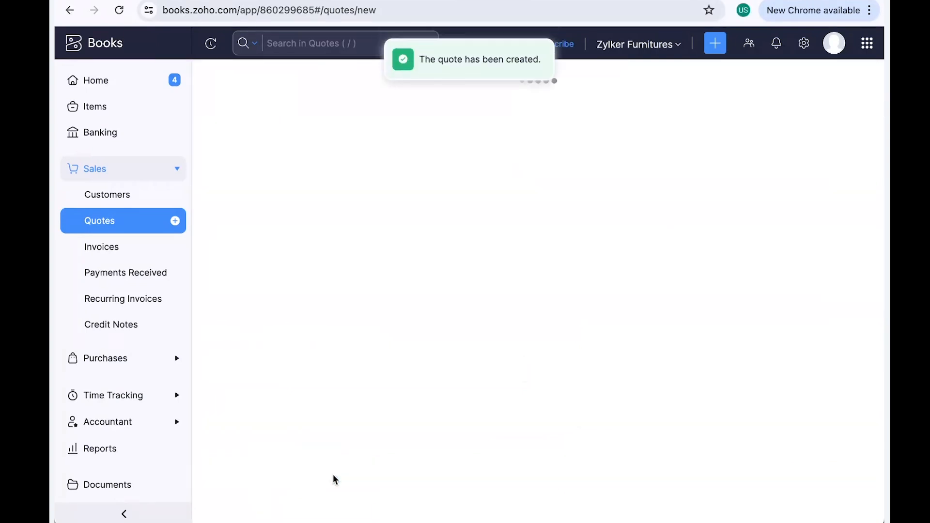
pyautogui.scroll(-5, 387, 320)
pyautogui.scroll(-5, 394, 305)
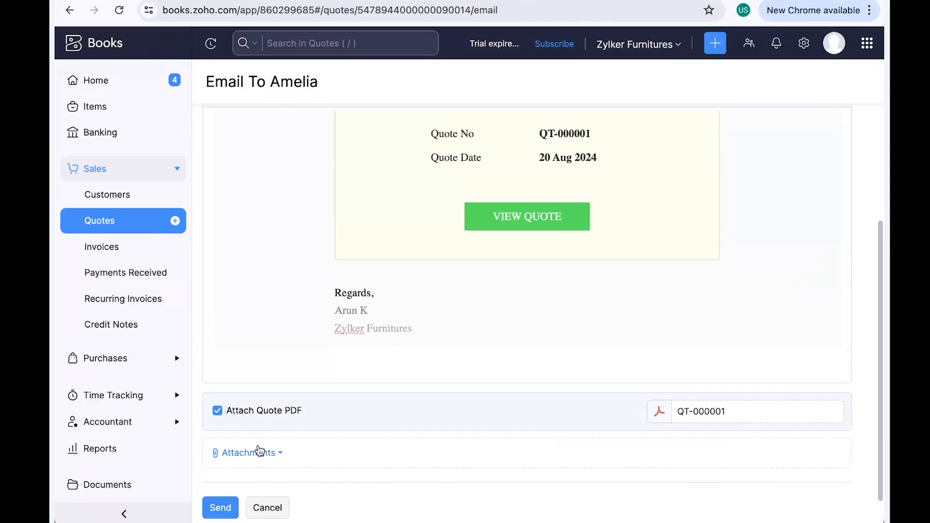
pyautogui.scroll(5, 303, 335)
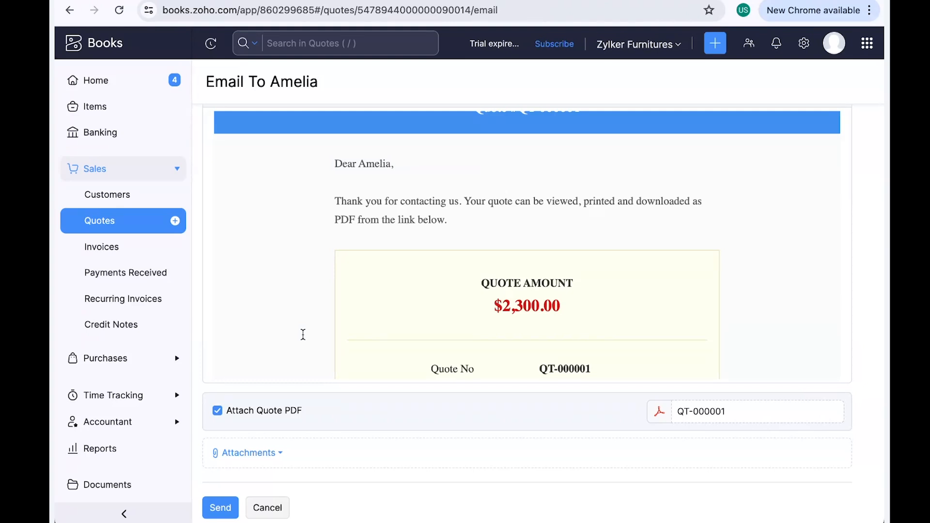
pyautogui.click(227, 511)
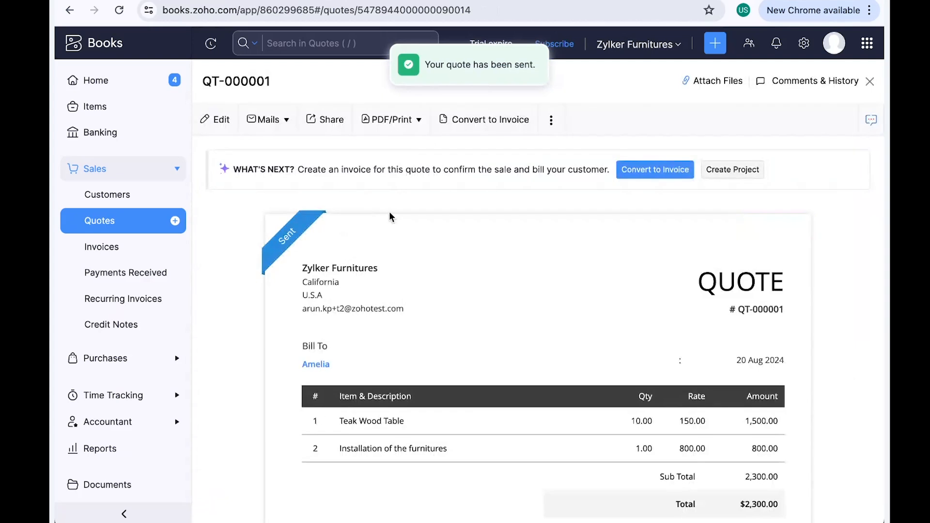
# In the Quotes preferences, allow customers to accept or decline quotes via the public link and save the setting
pyautogui.scroll(-2, 298, 304)
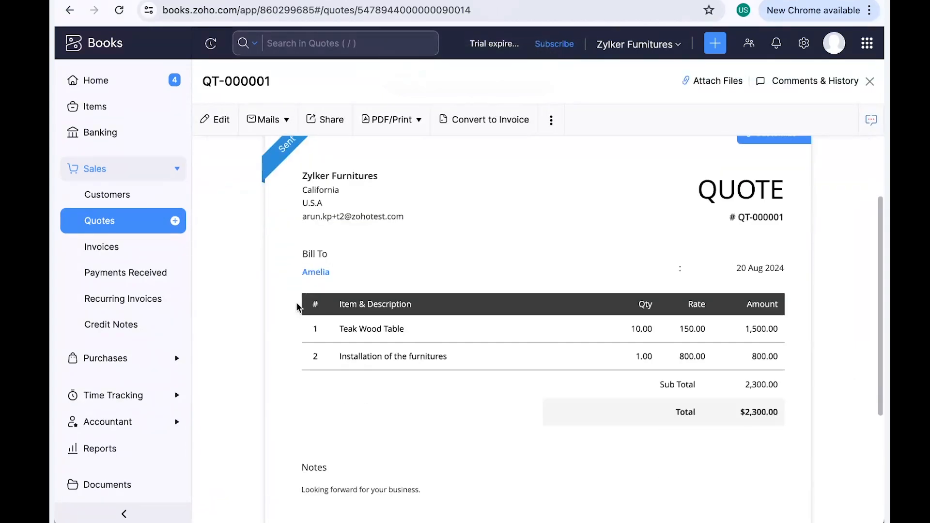
pyautogui.scroll(-1, 298, 306)
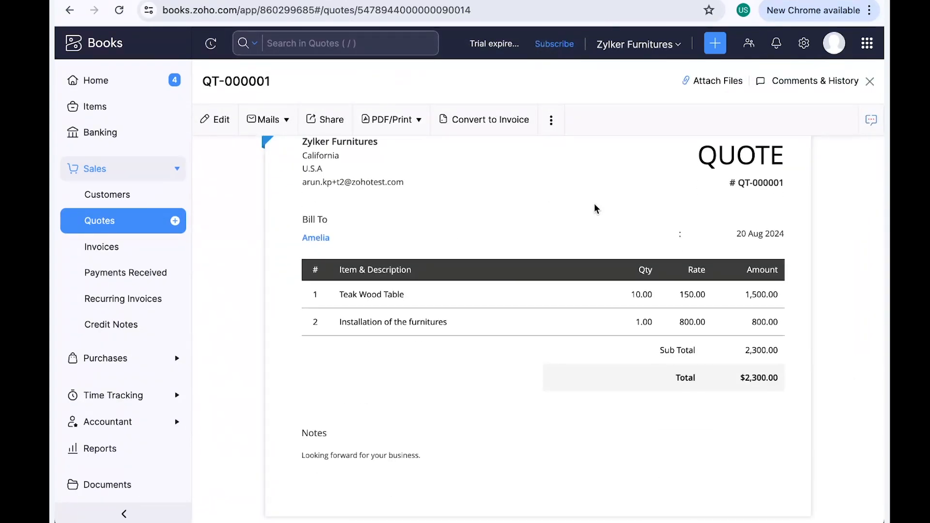
pyautogui.scroll(3, 601, 210)
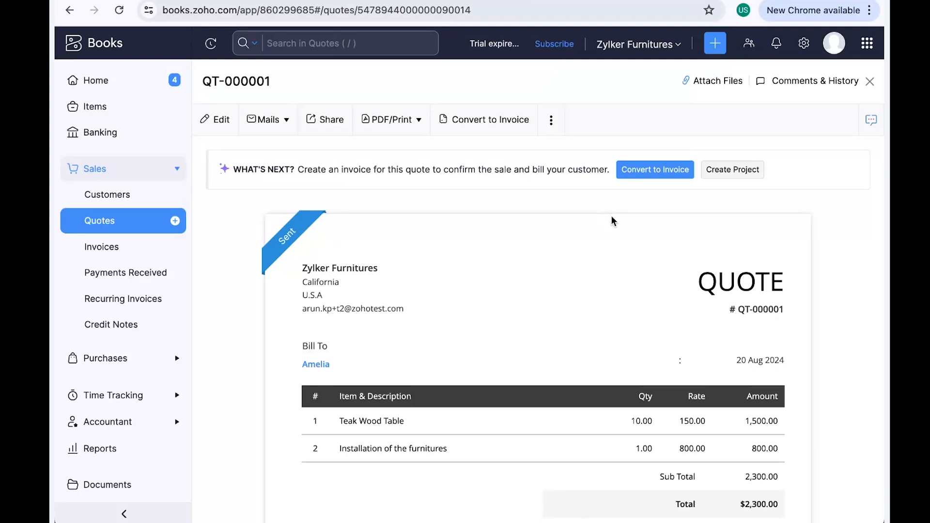
pyautogui.moveTo(611, 216)
pyautogui.click(804, 45)
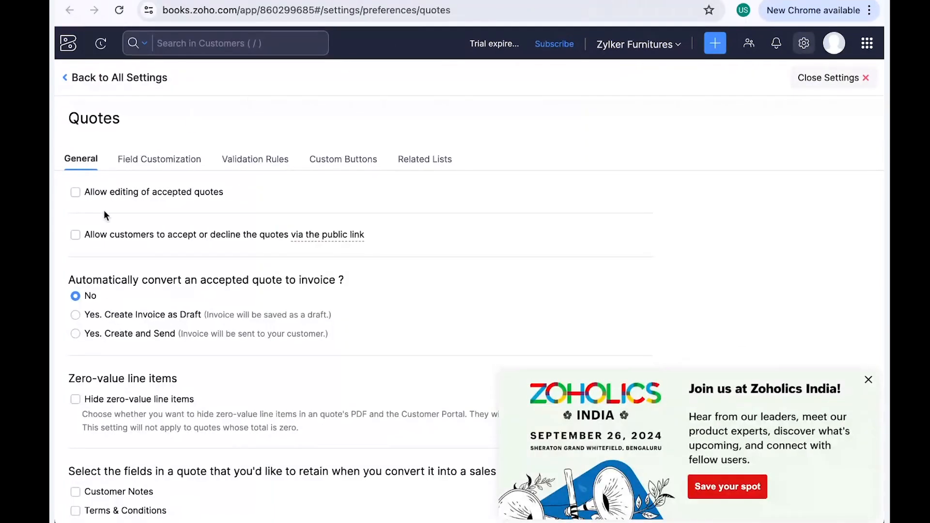
pyautogui.moveTo(83, 236); pyautogui.dragTo(288, 236)
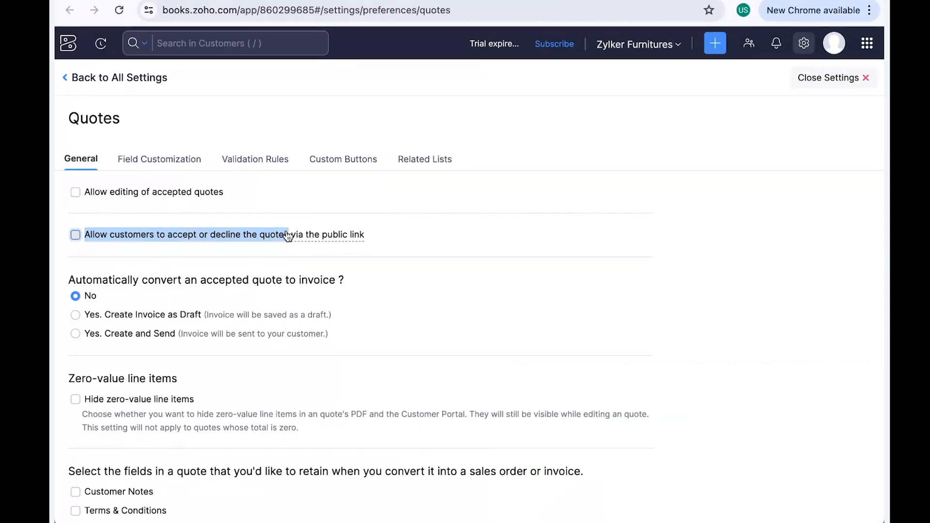
pyautogui.click(76, 238)
pyautogui.scroll(-1, 146, 290)
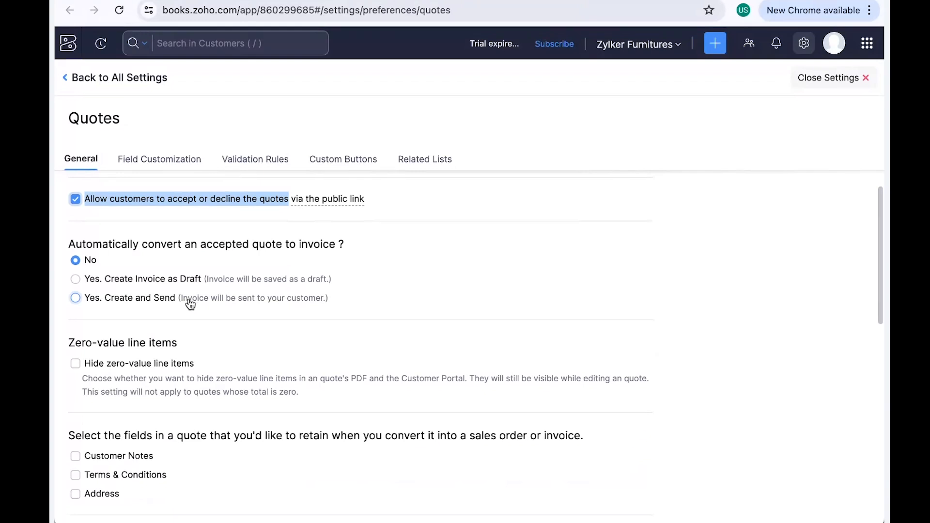
pyautogui.scroll(-10, 100, 438)
pyautogui.click(96, 481)
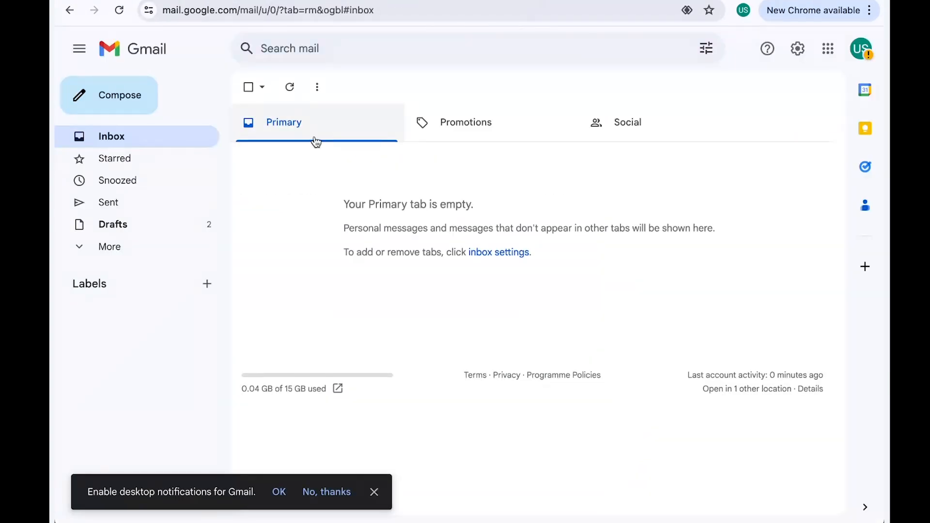
# Refresh the Gmail inbox, open the quote approval email for QT-000001 and view the quote from its link
pyautogui.click(290, 88)
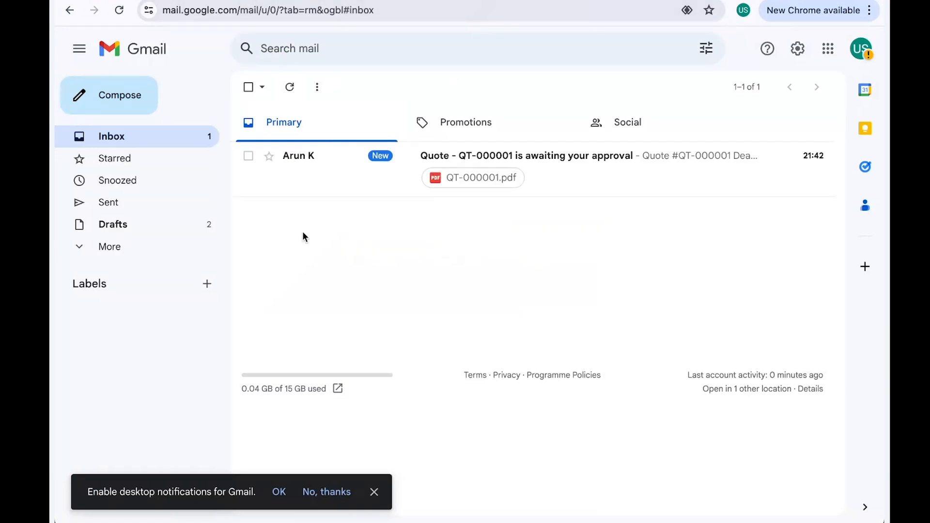
pyautogui.click(339, 167)
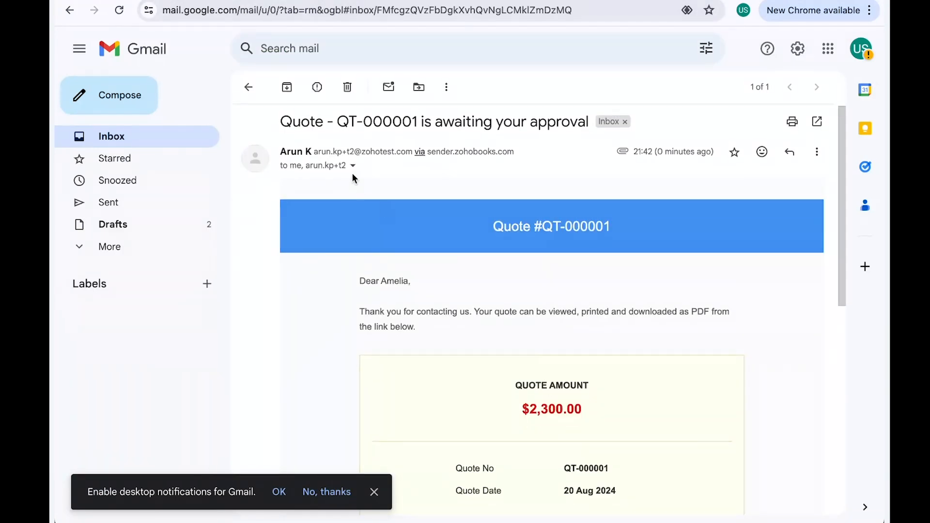
pyautogui.scroll(-5, 402, 233)
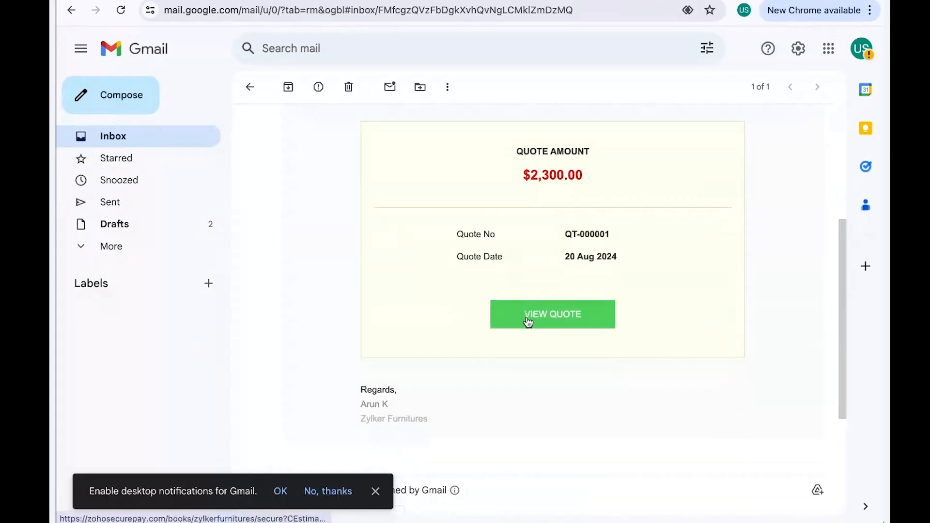
pyautogui.click(528, 321)
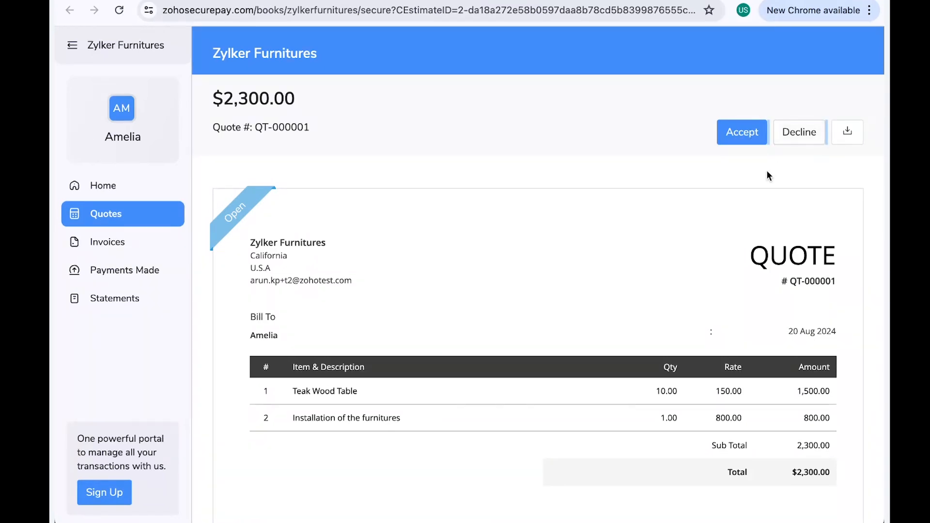
# Decline quote QT-000001 with the reason "Try resending the Quote with a value different for Installation"
pyautogui.click(795, 134)
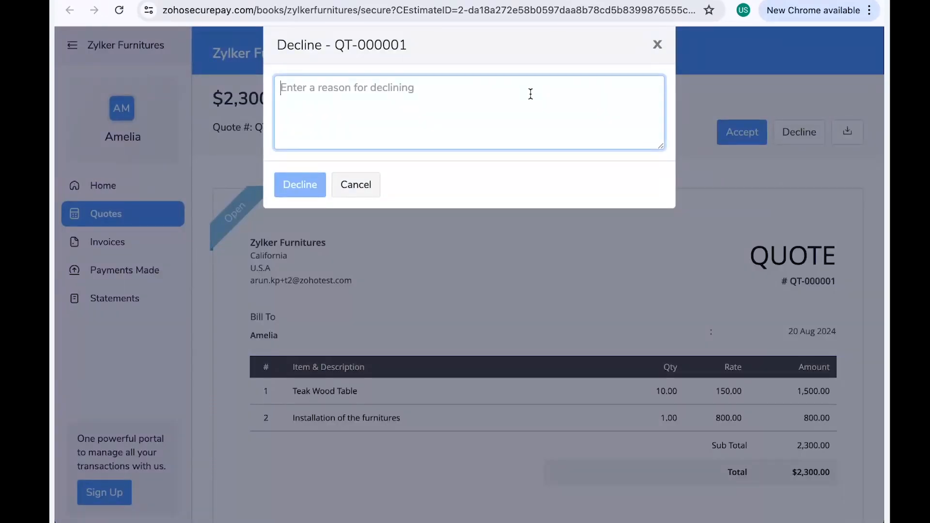
pyautogui.write('Try res')
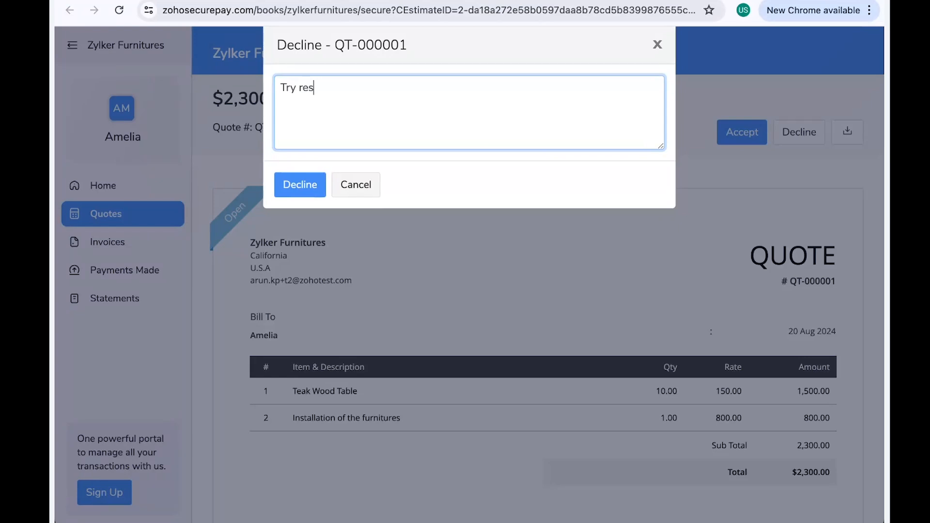
pyautogui.write('ending the Quot')
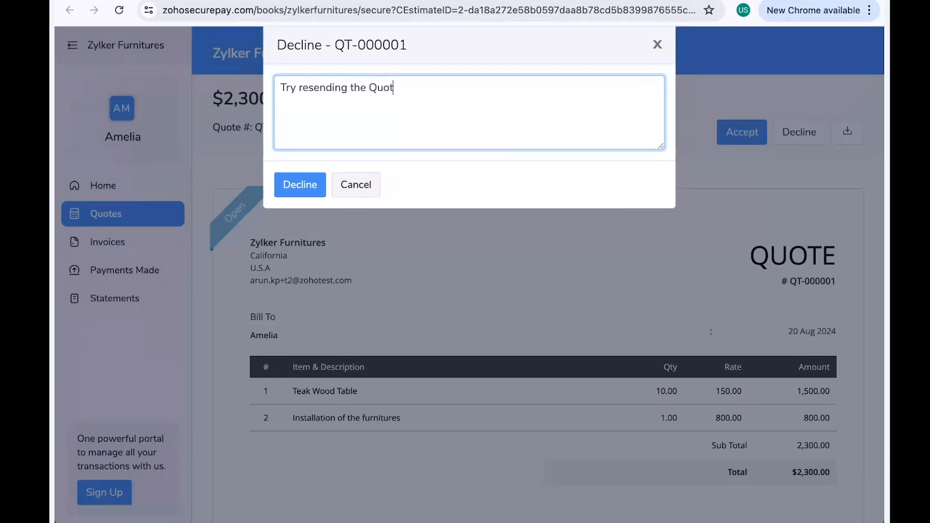
pyautogui.write('e with a value different for Inst')
pyautogui.write('allation')
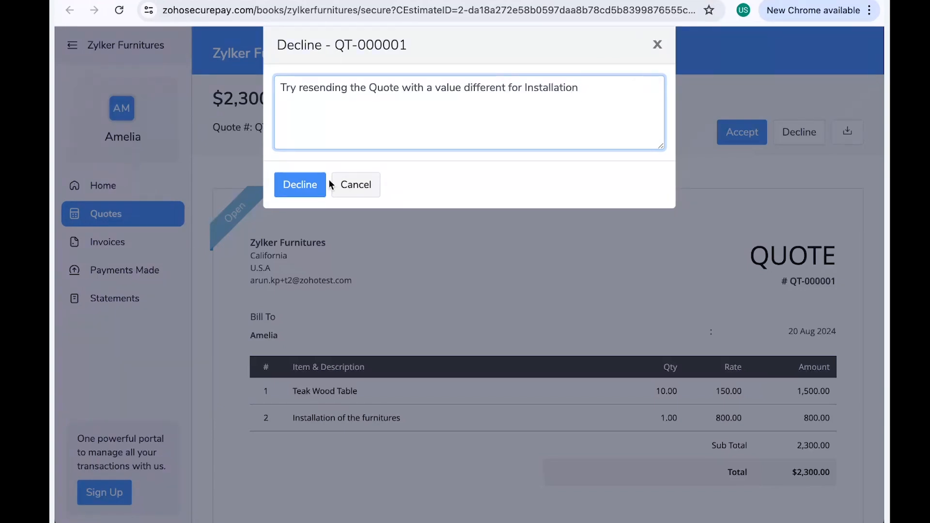
pyautogui.click(280, 184)
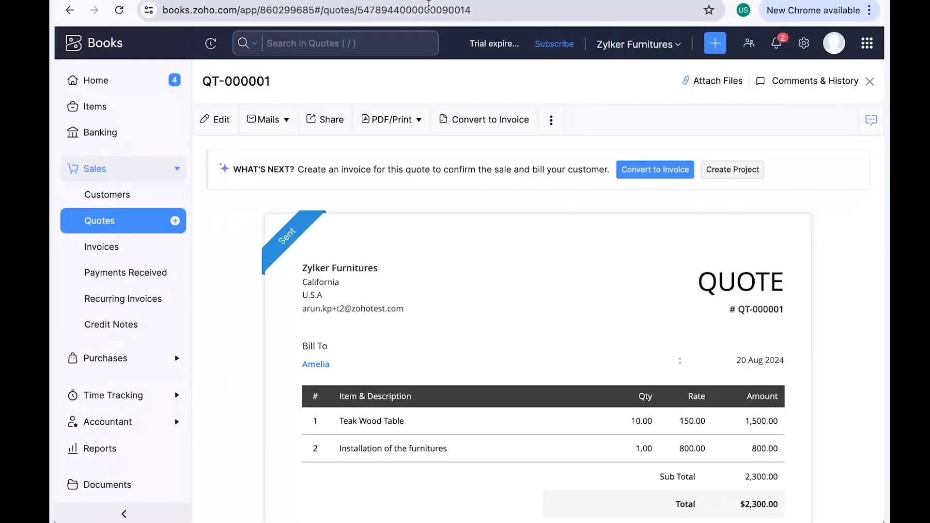
# Reload quote QT-000001 in Zoho Books and examine its status and the customer's decline reason in Comments & History
pyautogui.press('super+r')
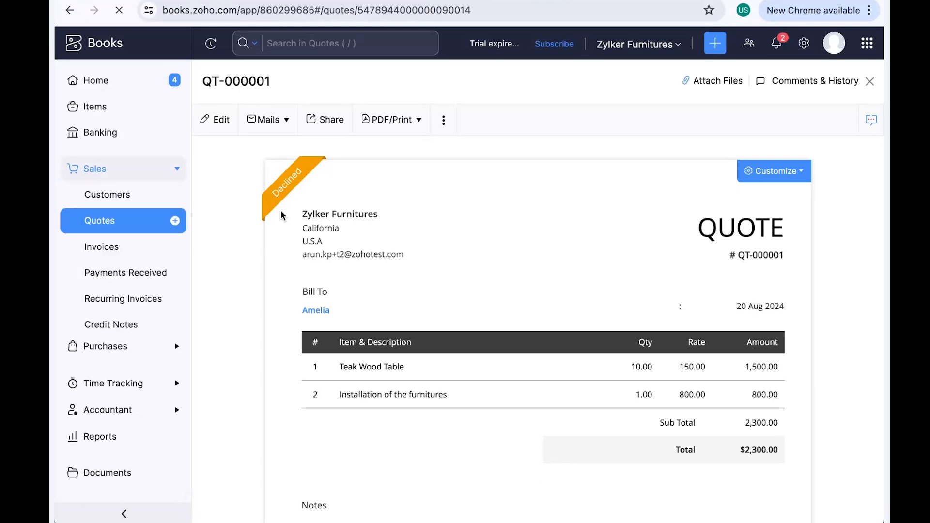
pyautogui.moveTo(269, 201)
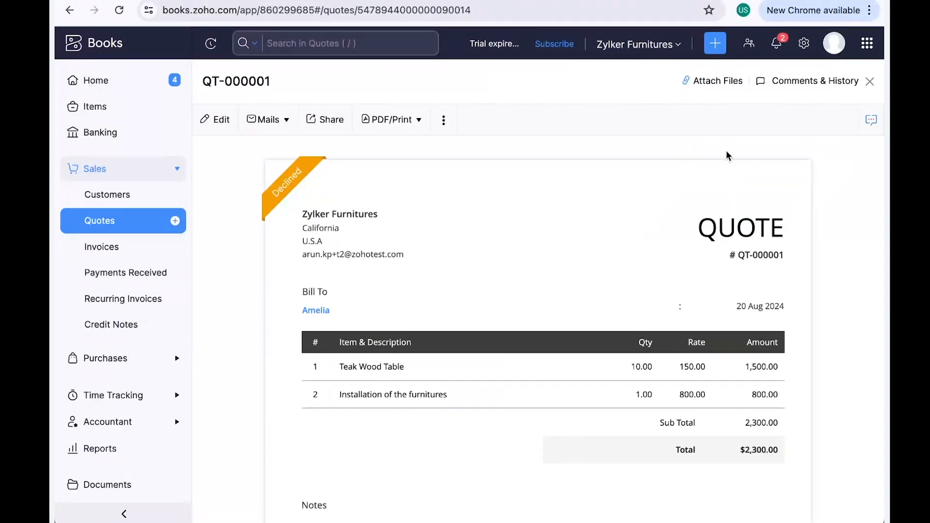
pyautogui.click(788, 90)
pyautogui.scroll(-1, 741, 252)
pyautogui.scroll(-1, 727, 291)
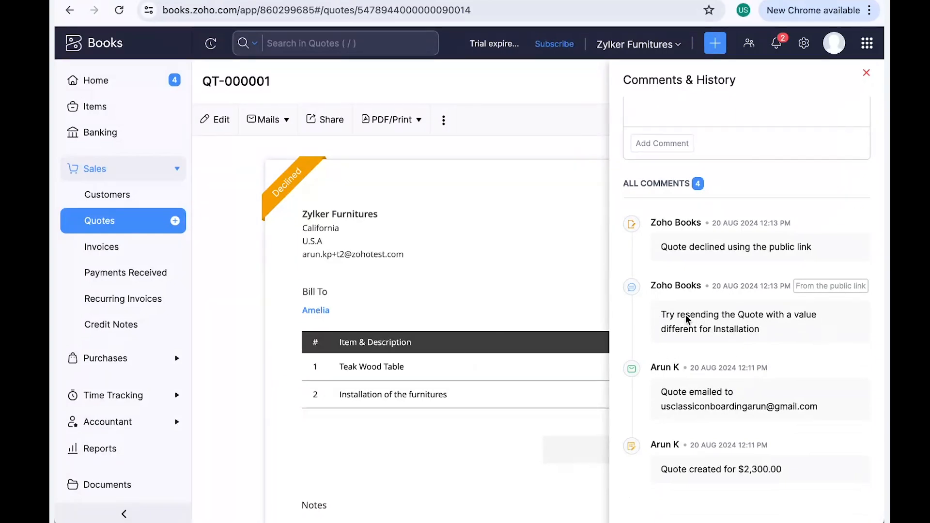
pyautogui.moveTo(764, 332); pyautogui.dragTo(658, 315)
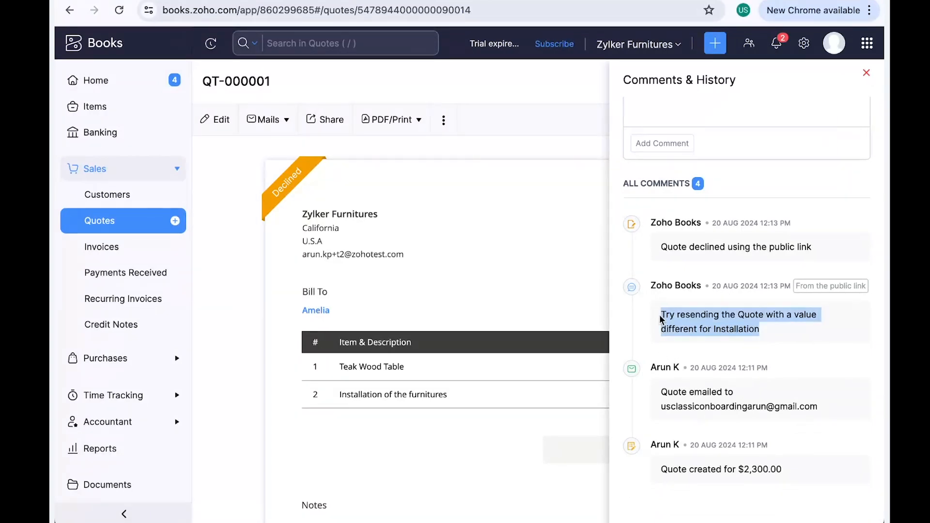
pyautogui.click(496, 138)
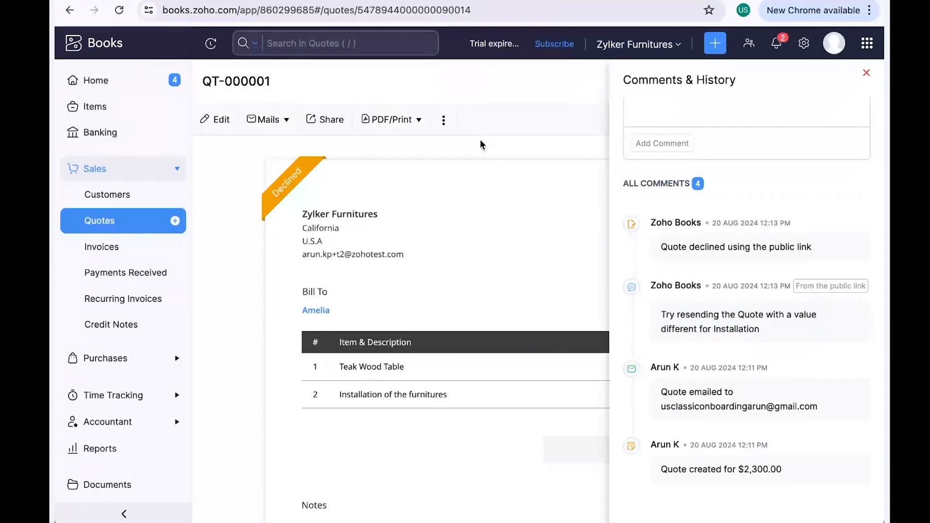
# Close the comments history of quote QT-000001 and start a new email of the quote to the customer
pyautogui.click(866, 77)
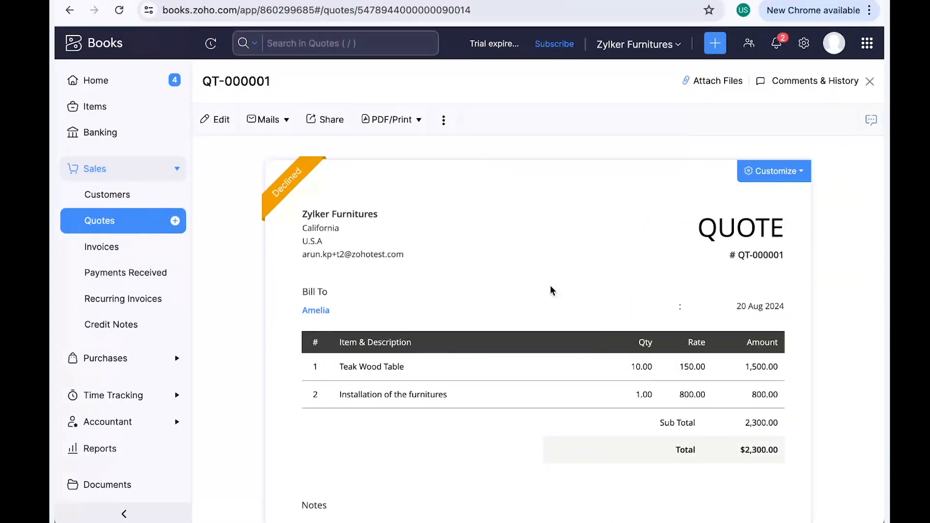
pyautogui.moveTo(269, 159)
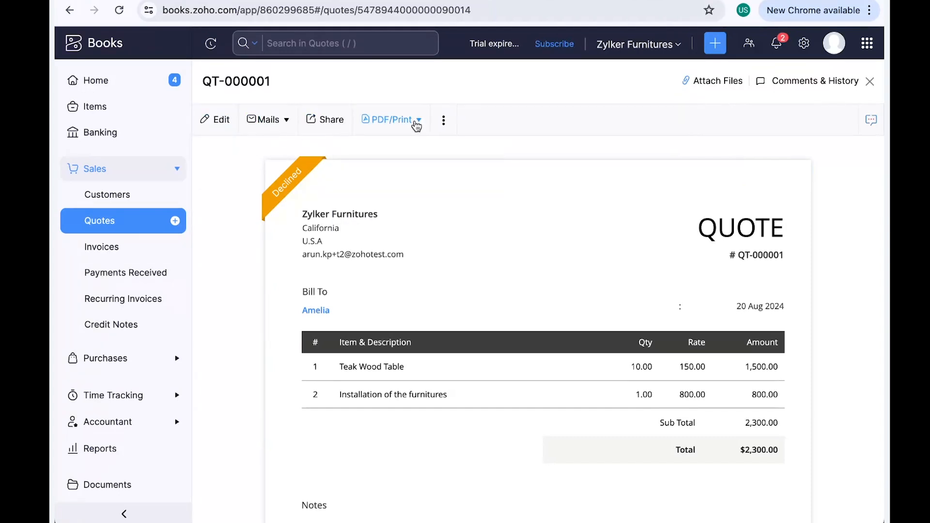
pyautogui.click(444, 121)
pyautogui.click(267, 119)
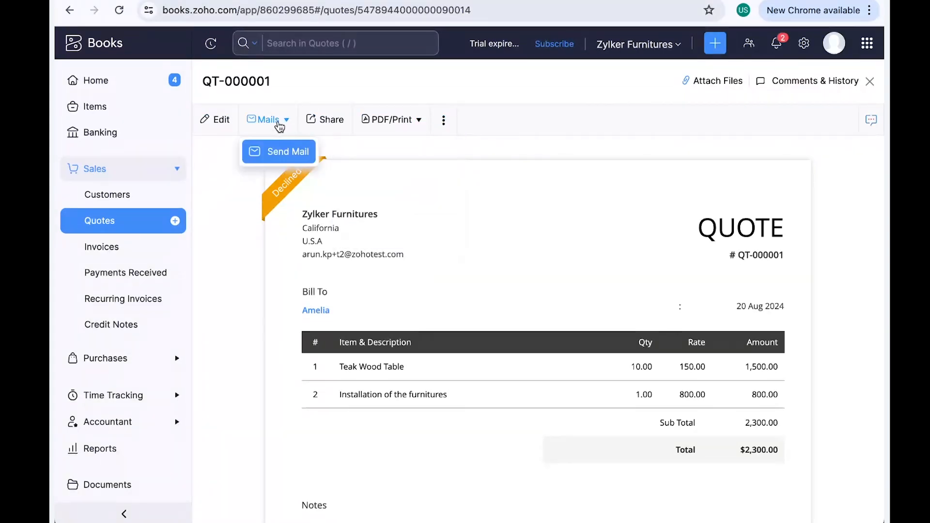
pyautogui.click(281, 149)
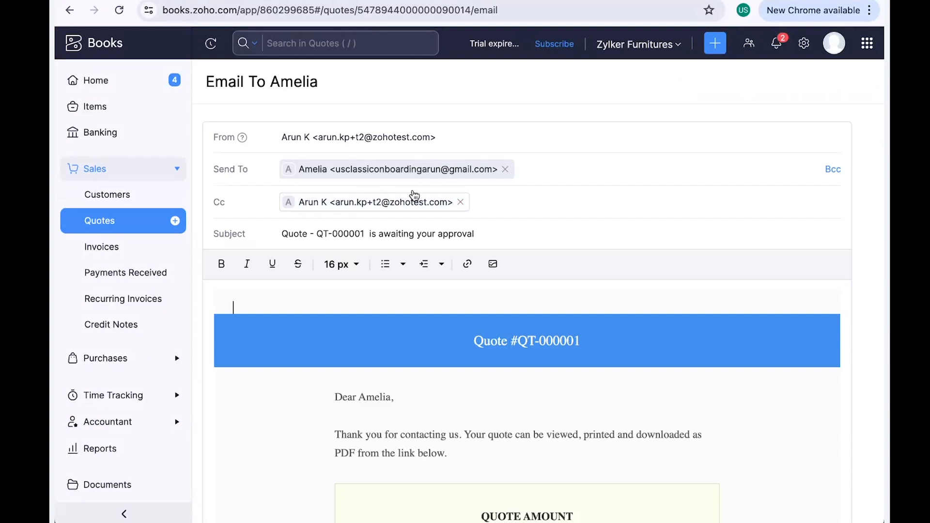
pyautogui.scroll(-8, 287, 389)
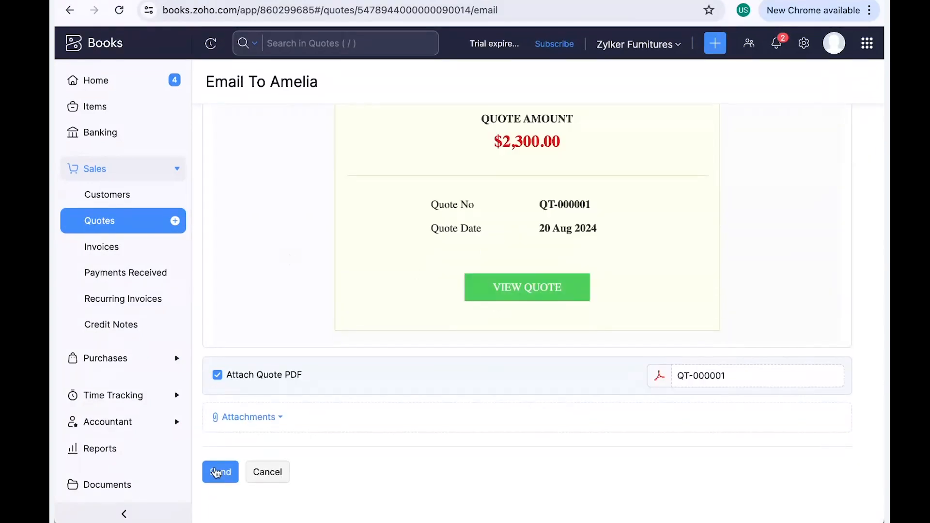
# Add "We cannot reduce the price. We can look at the other opportunites" above the quote amount in the email and send it
pyautogui.scroll(5, 299, 235)
pyautogui.click(448, 190)
pyautogui.press('Return')
pyautogui.press('Return')
pyautogui.press('Return')
pyautogui.write('We cannot reduce the price.')
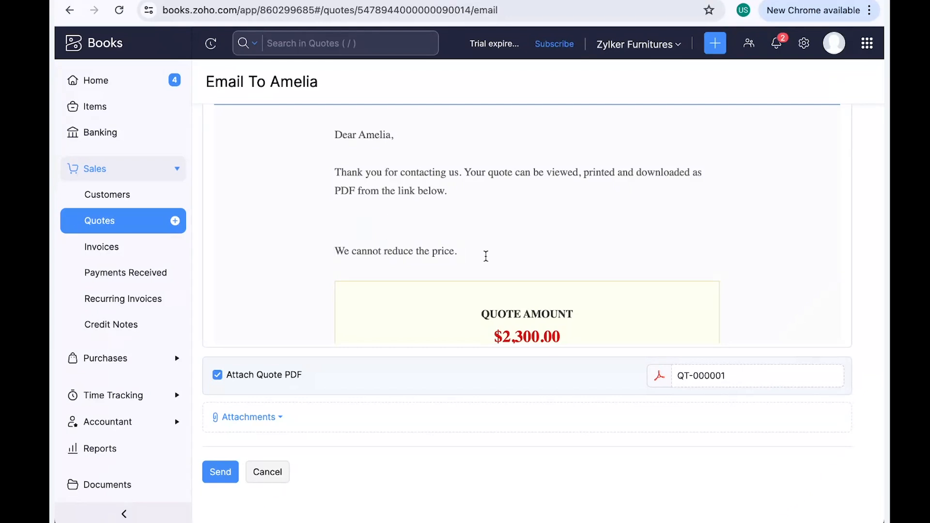
pyautogui.write('We can look at the other opportunites')
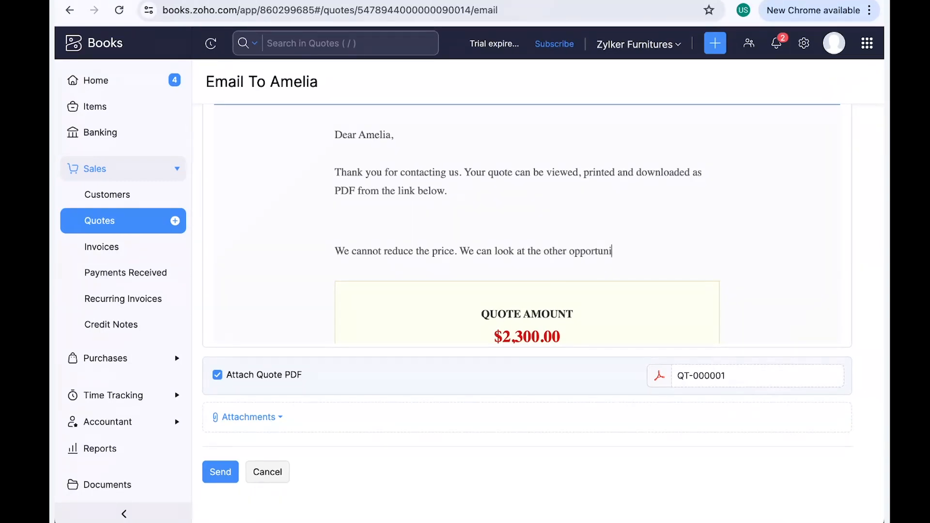
pyautogui.click(216, 473)
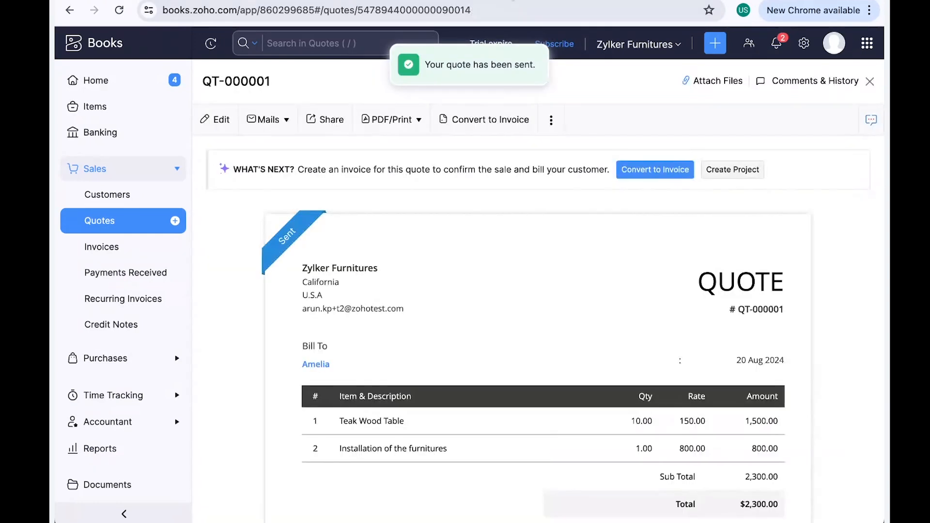
# Switch to Gmail and refresh the inbox to check for the resent quote email
pyautogui.click(491, 1)
pyautogui.click(252, 88)
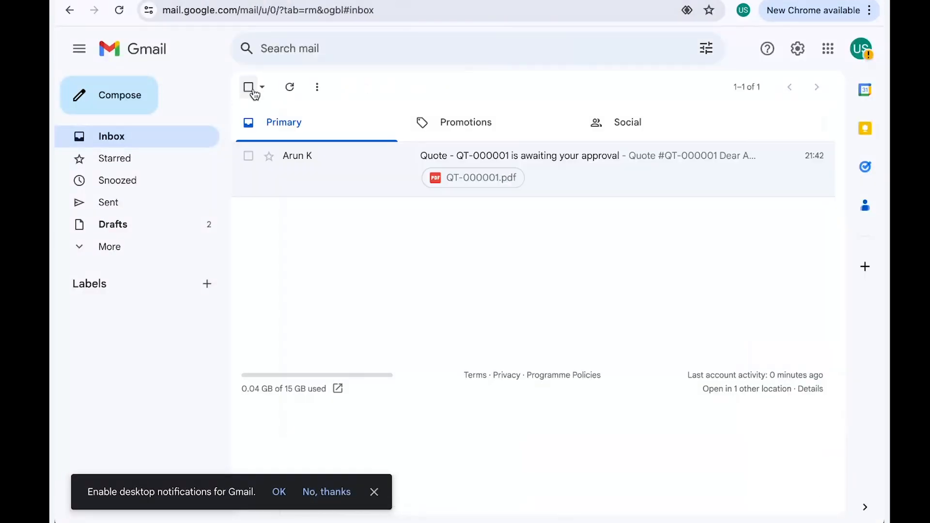
pyautogui.click(291, 94)
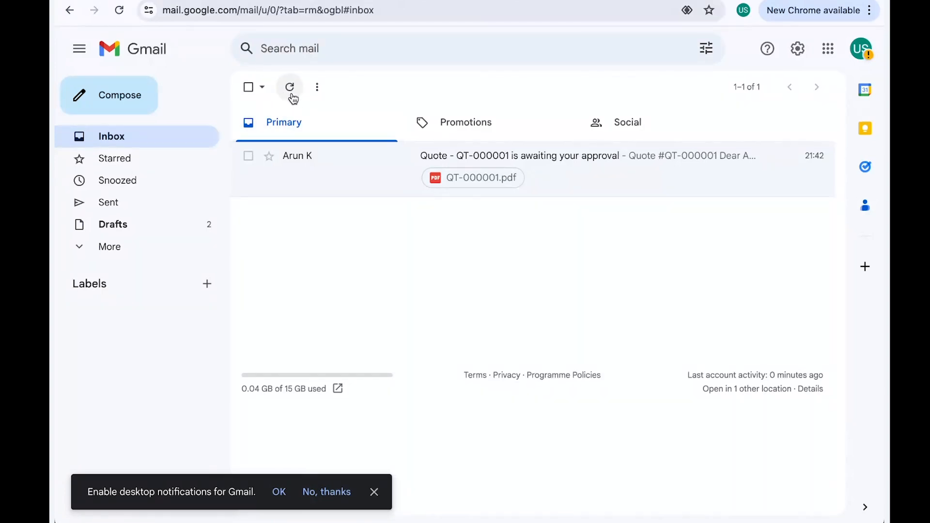
pyautogui.click(290, 92)
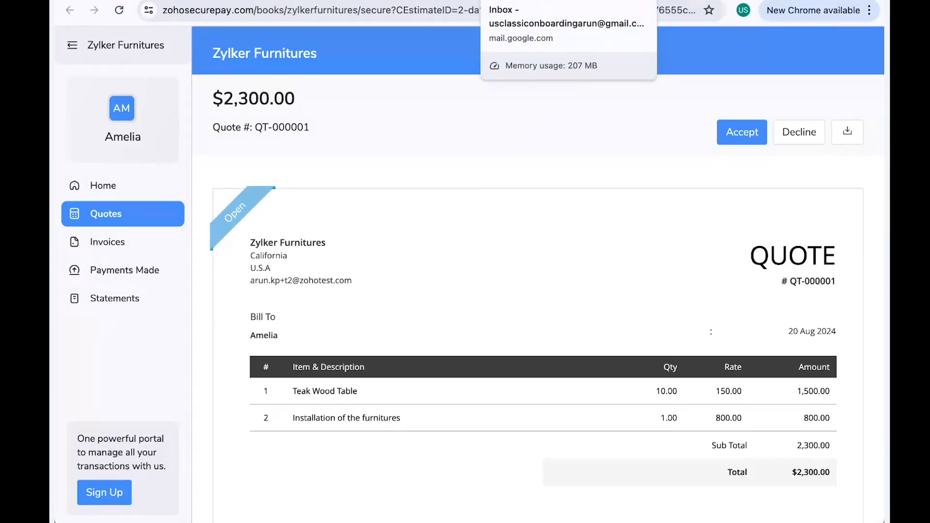
# Accept quote QT-000001 on its public link page and check its status ribbon
pyautogui.scroll(-1, 238, 248)
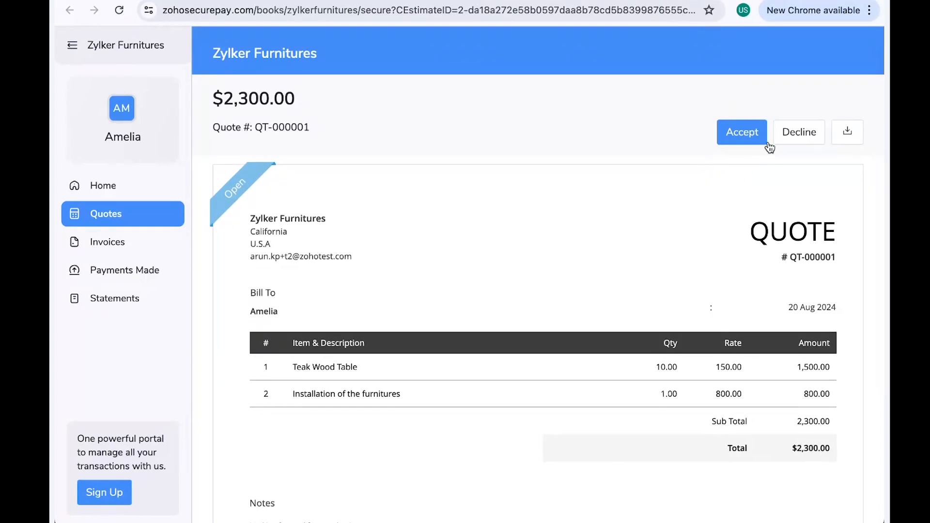
pyautogui.click(746, 138)
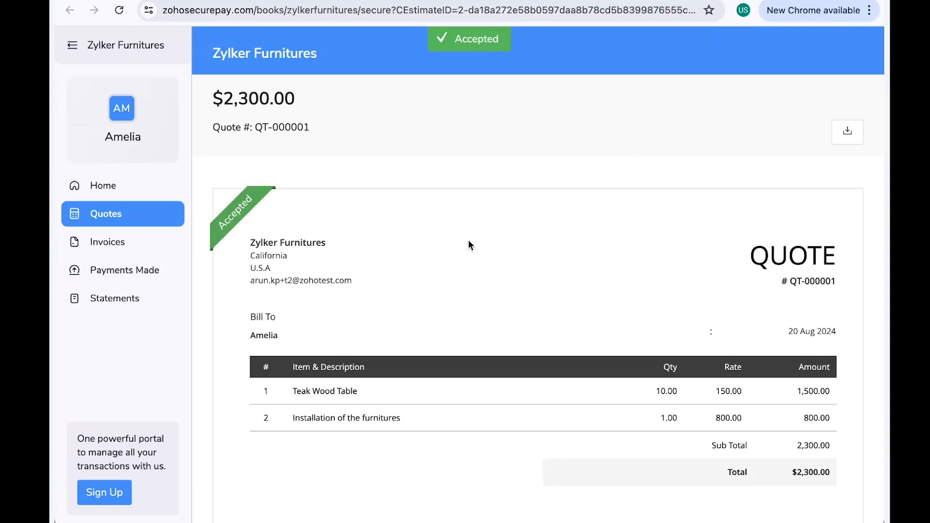
pyautogui.scroll(-3, 420, 272)
pyautogui.scroll(2, 339, 216)
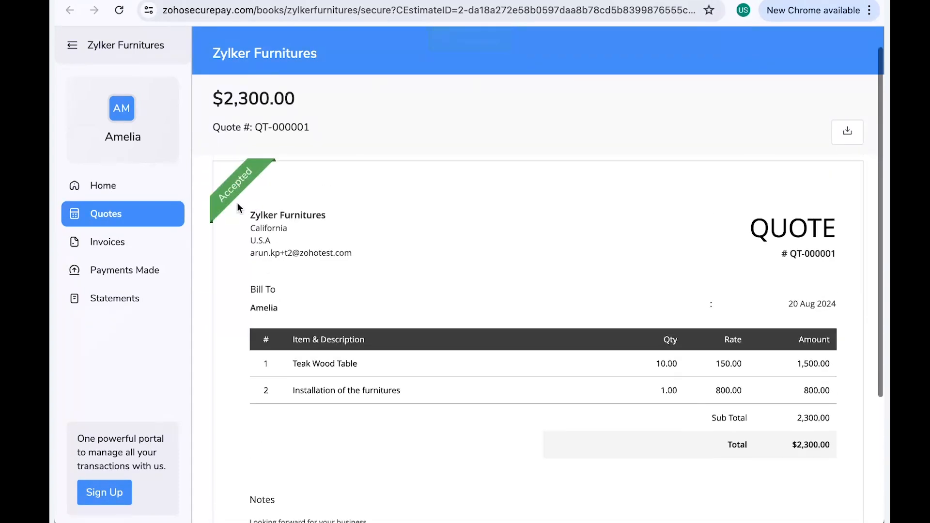
pyautogui.moveTo(240, 186); pyautogui.dragTo(258, 170)
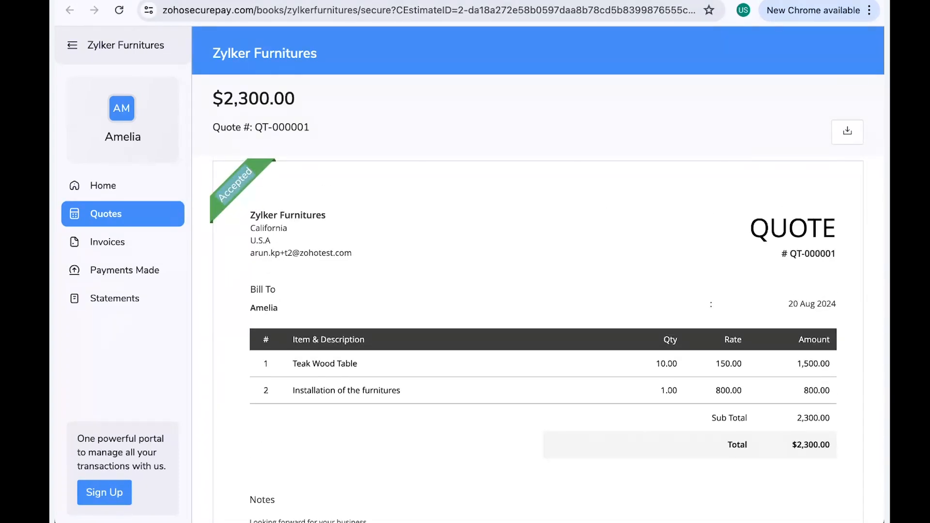
# Convert quote QT-000001 to an invoice in Zoho Books and save the transaction preferences with discounts at transaction level
pyautogui.click(470, 0)
pyautogui.moveTo(272, 252)
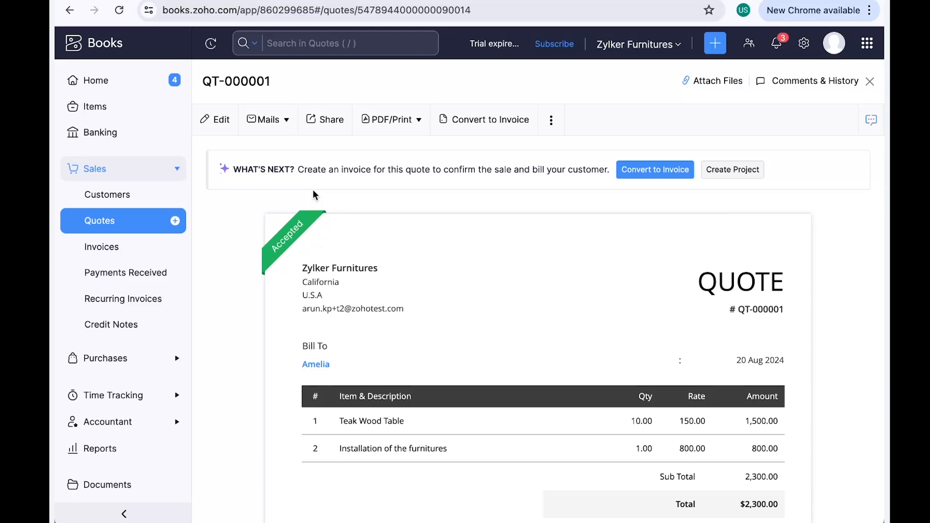
pyautogui.click(482, 121)
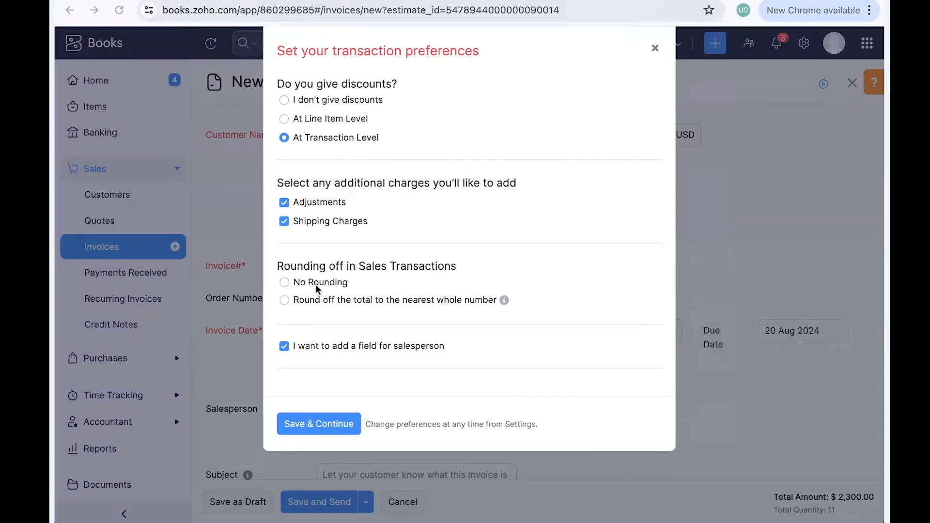
pyautogui.click(309, 424)
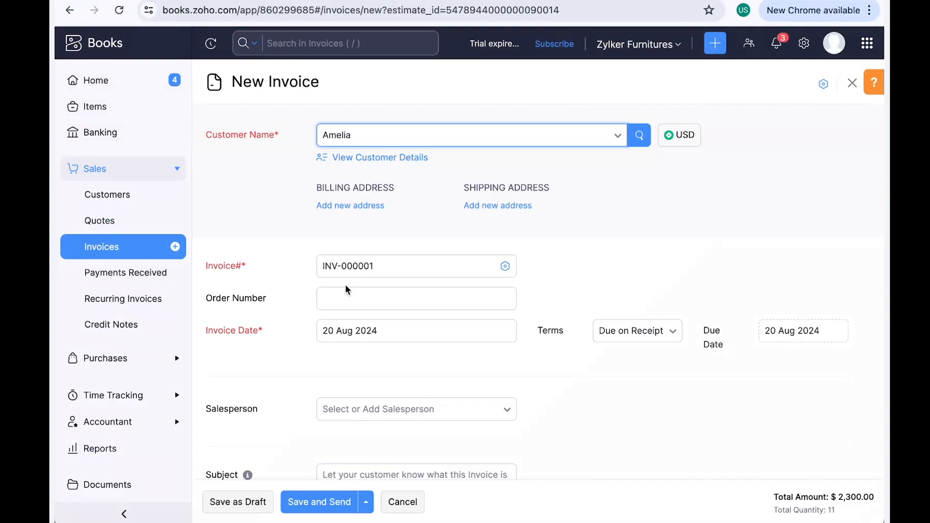
# Review the new invoice's customer details, items, terms and email recipient, and save it for sending
pyautogui.scroll(-7, 346, 289)
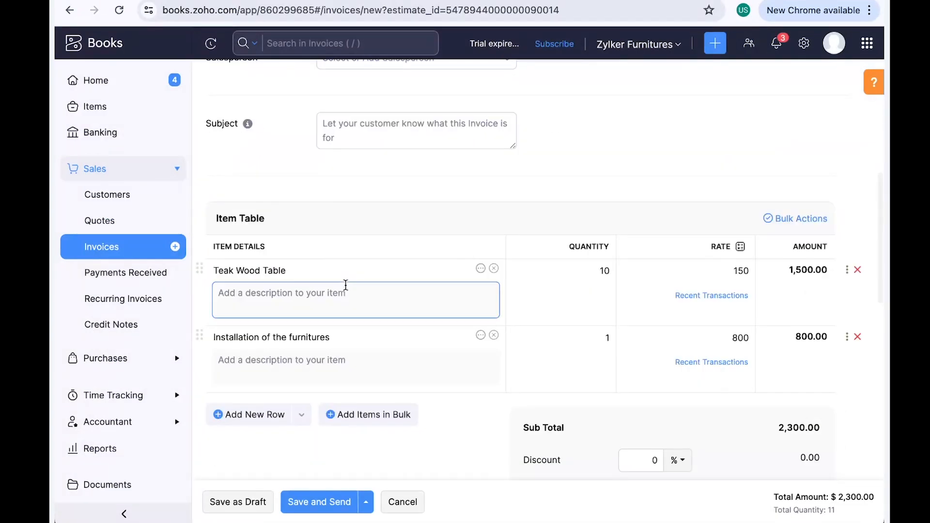
pyautogui.scroll(3, 305, 227)
pyautogui.scroll(3, 305, 226)
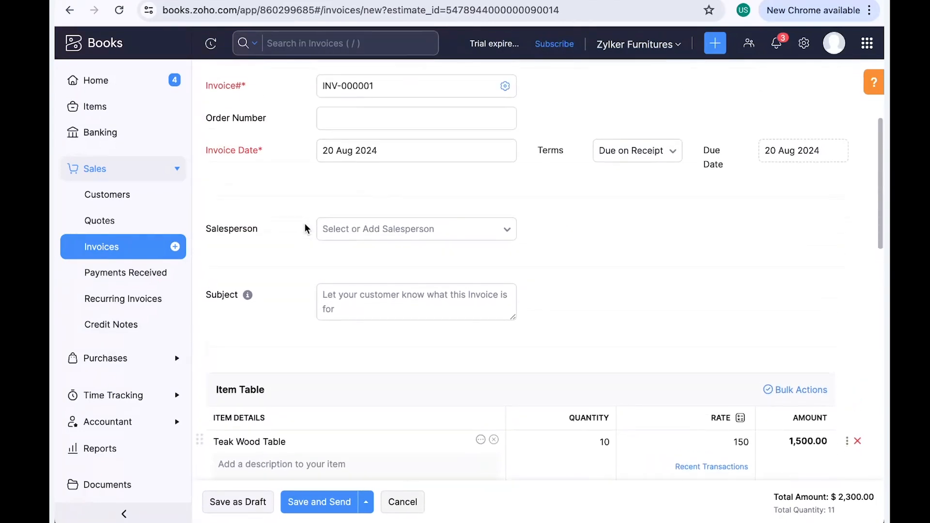
pyautogui.scroll(-3, 304, 223)
pyautogui.scroll(5, 304, 223)
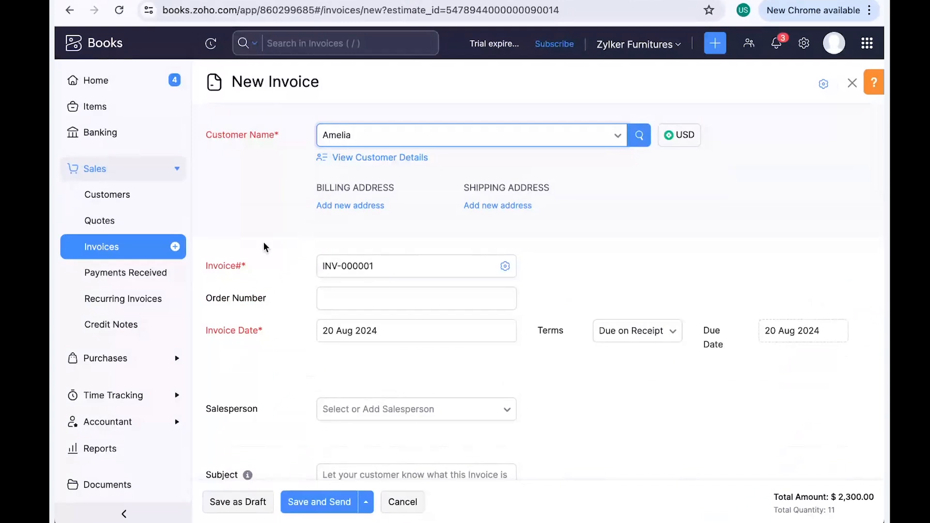
pyautogui.scroll(-15, 401, 266)
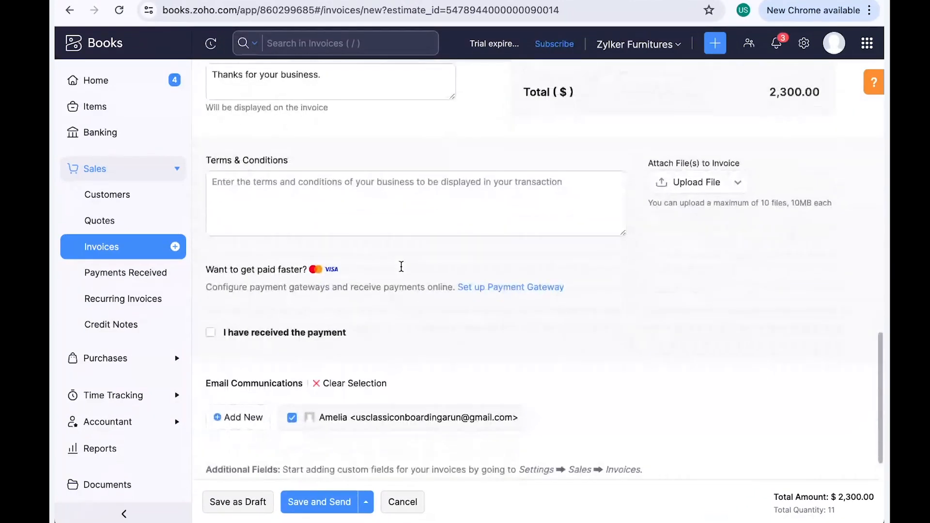
pyautogui.scroll(-1, 368, 328)
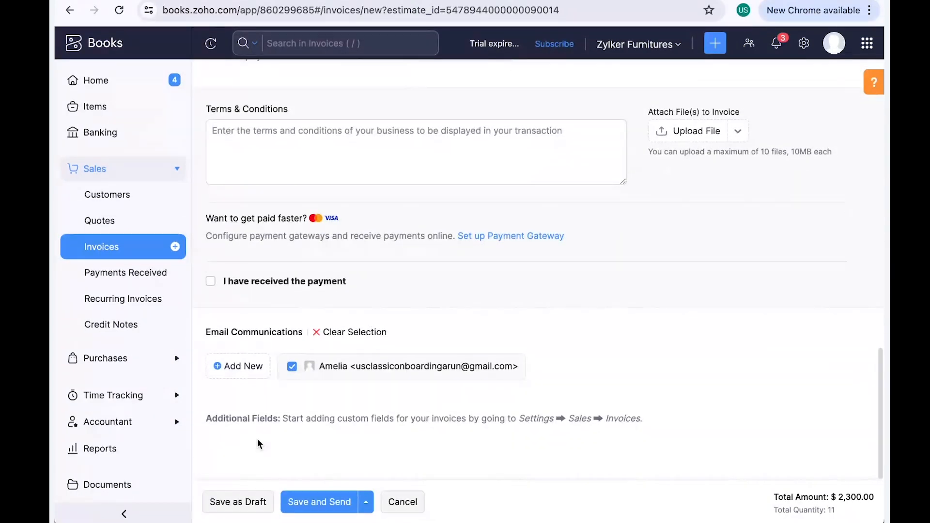
pyautogui.click(298, 505)
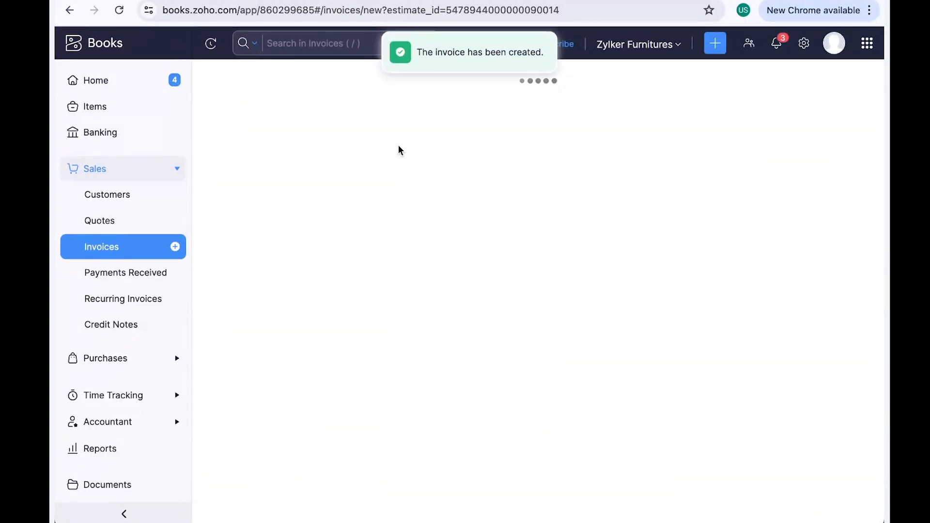
# Send the email for invoice INV-000001 with the invoice PDF attached and dismiss the automated payment reminders offer
pyautogui.scroll(-10, 386, 303)
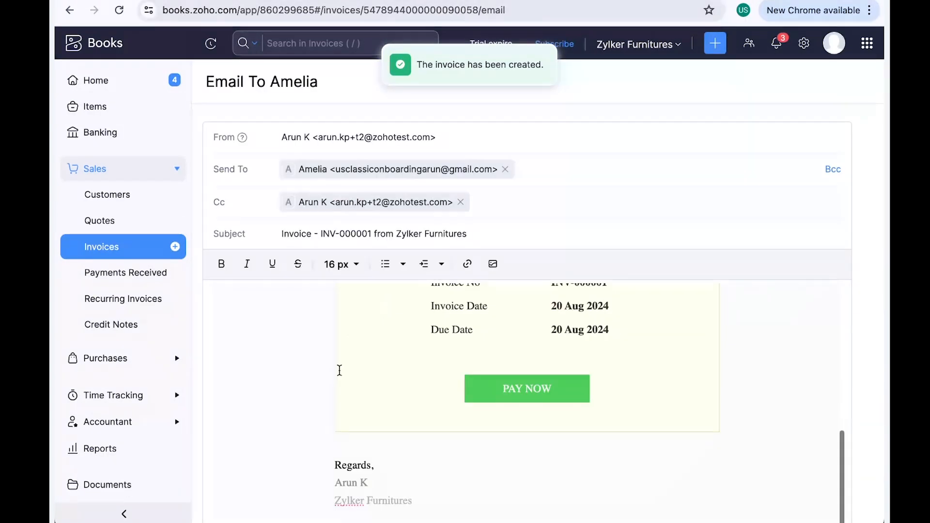
pyautogui.scroll(-1, 311, 412)
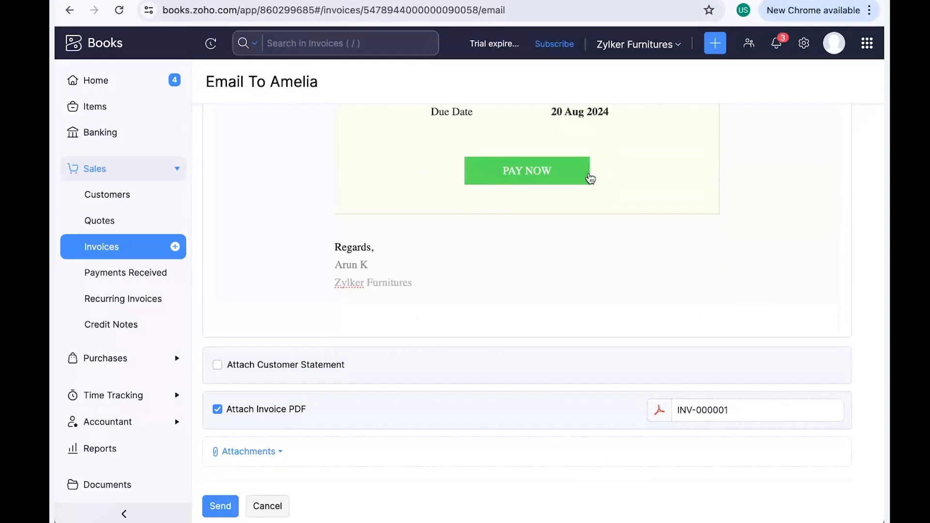
pyautogui.click(218, 506)
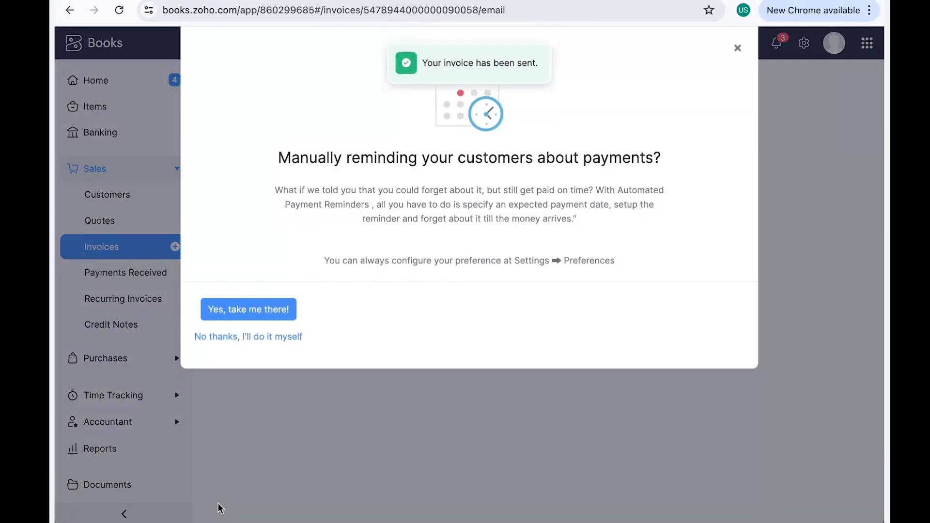
pyautogui.click(335, 388)
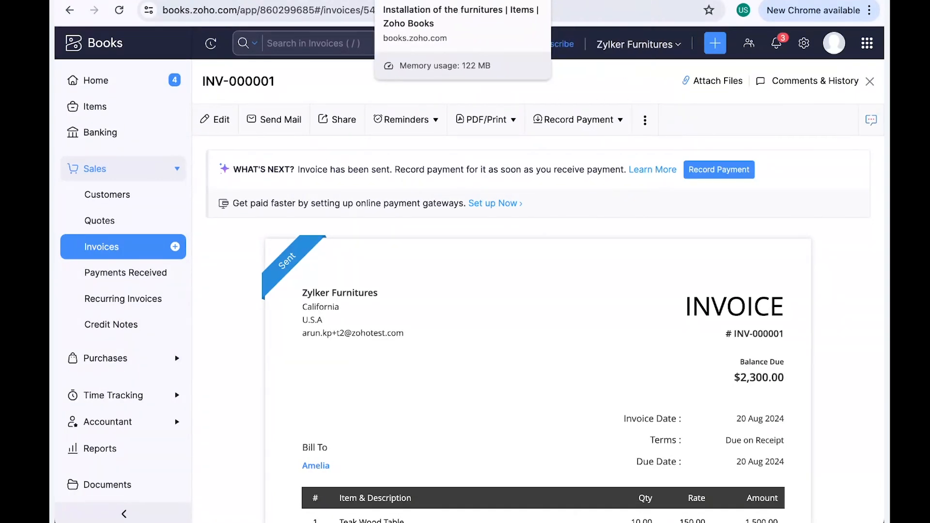
# In the organization's settings, open the Other Apps integrations and examine the available apps, particularly Square POS
pyautogui.click(390, 1)
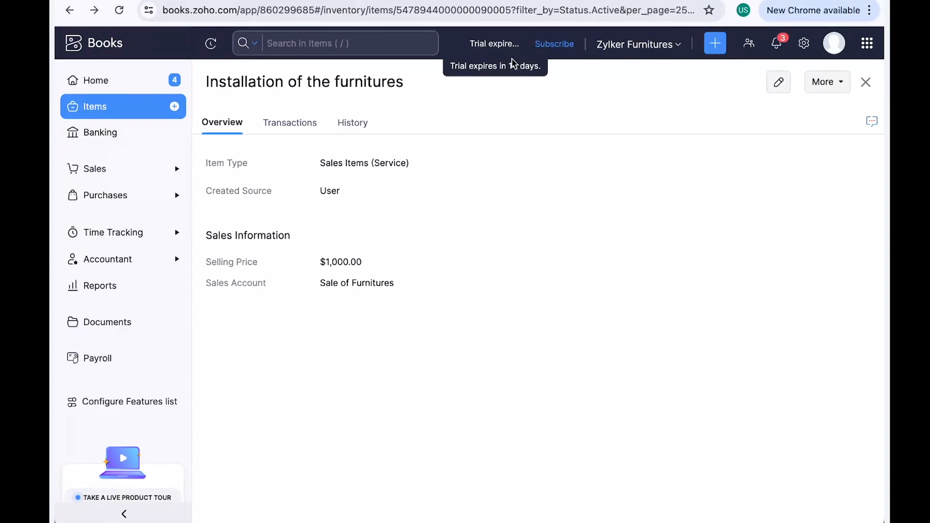
pyautogui.click(804, 43)
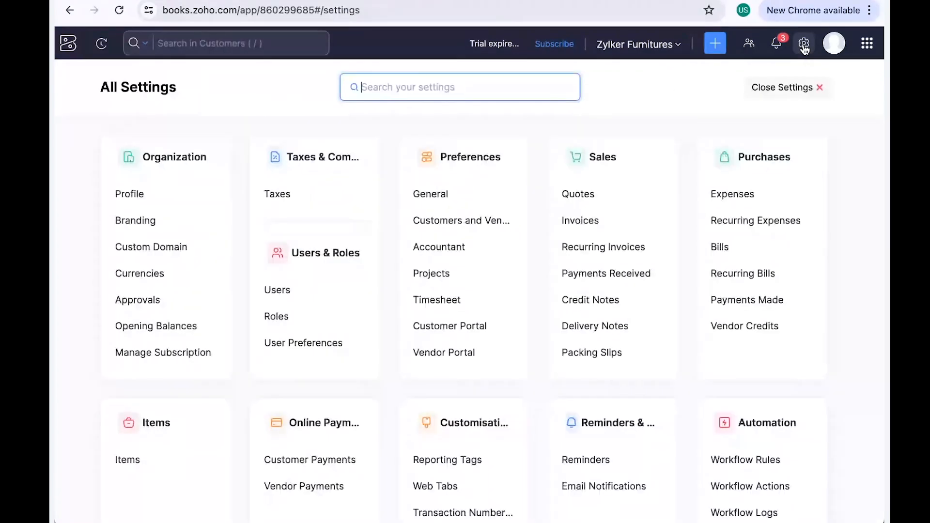
pyautogui.scroll(-5, 607, 274)
pyautogui.scroll(-1, 605, 268)
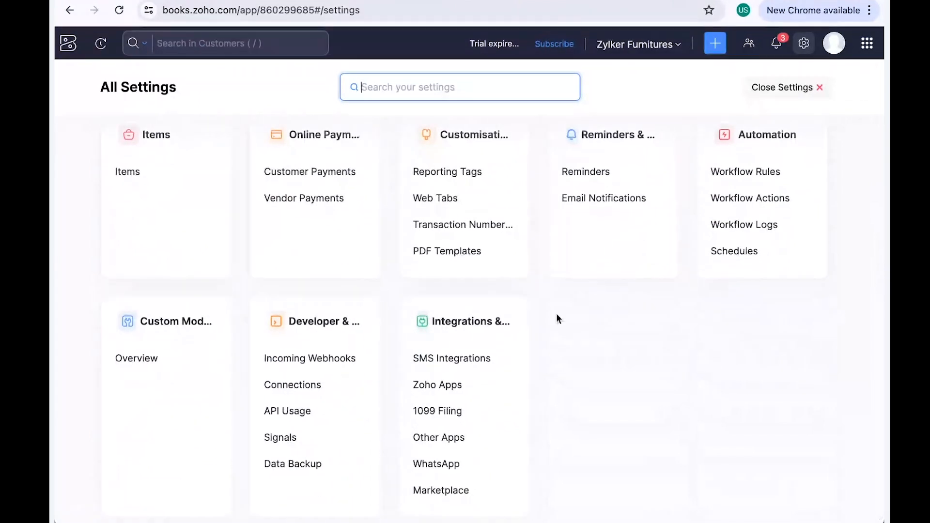
pyautogui.scroll(-1, 557, 317)
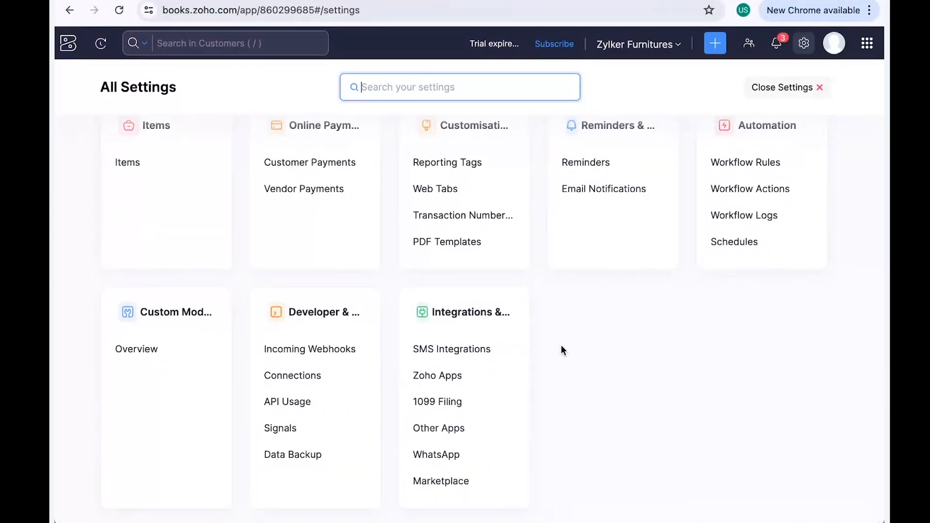
pyautogui.click(488, 432)
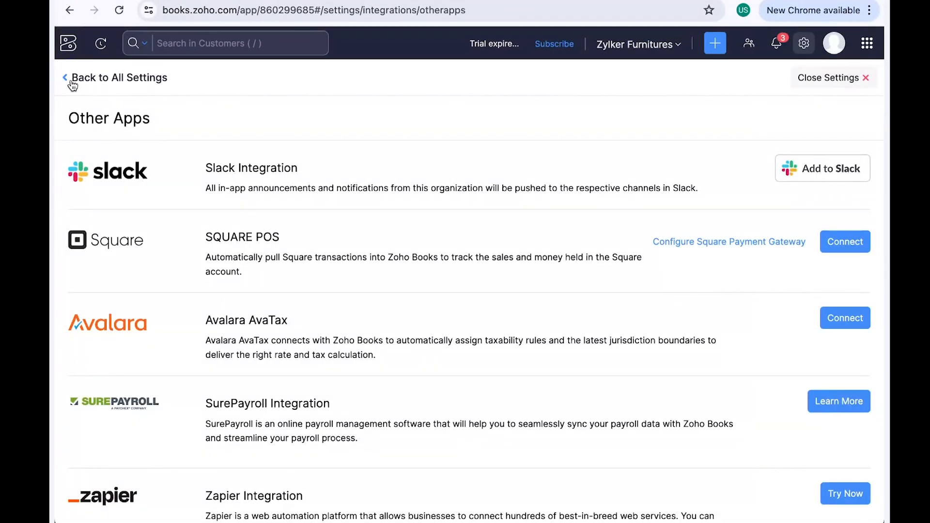
pyautogui.scroll(-2, 124, 223)
pyautogui.scroll(2, 141, 227)
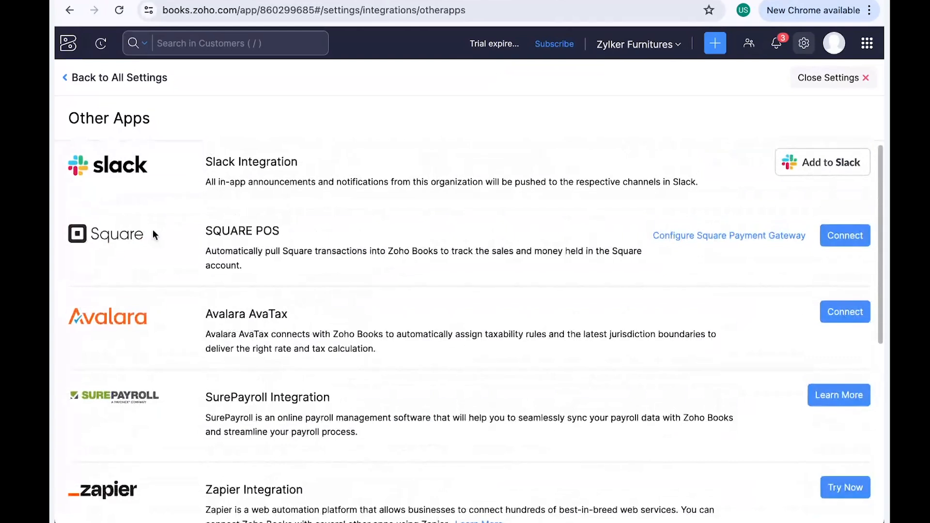
pyautogui.moveTo(205, 231); pyautogui.dragTo(280, 231)
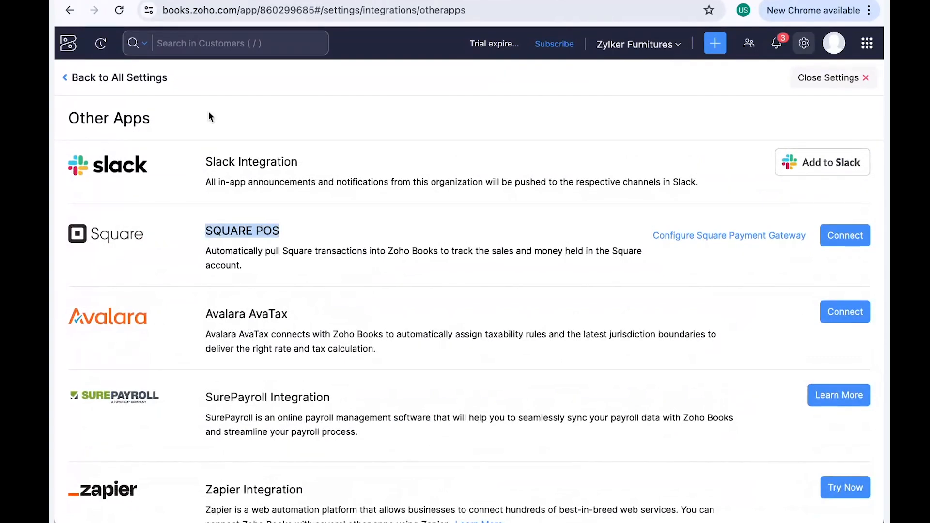
# Return to all settings, search for "payment gat" and open the payment gateway configurations under Customer Payments
pyautogui.click(75, 85)
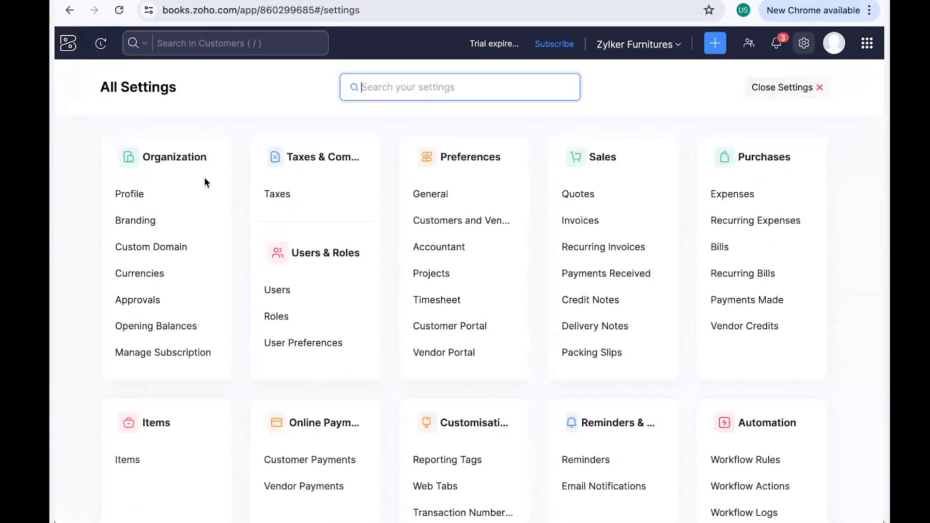
pyautogui.write('pa')
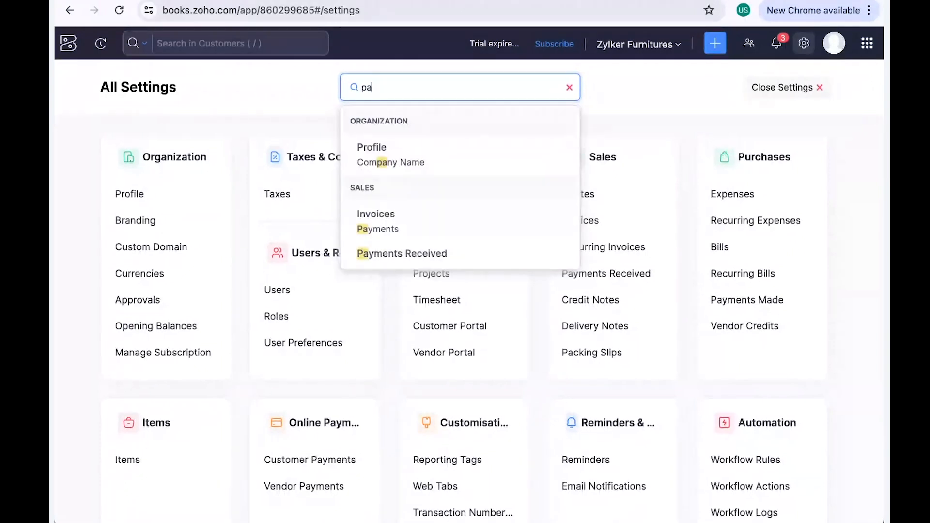
pyautogui.write('yment gat')
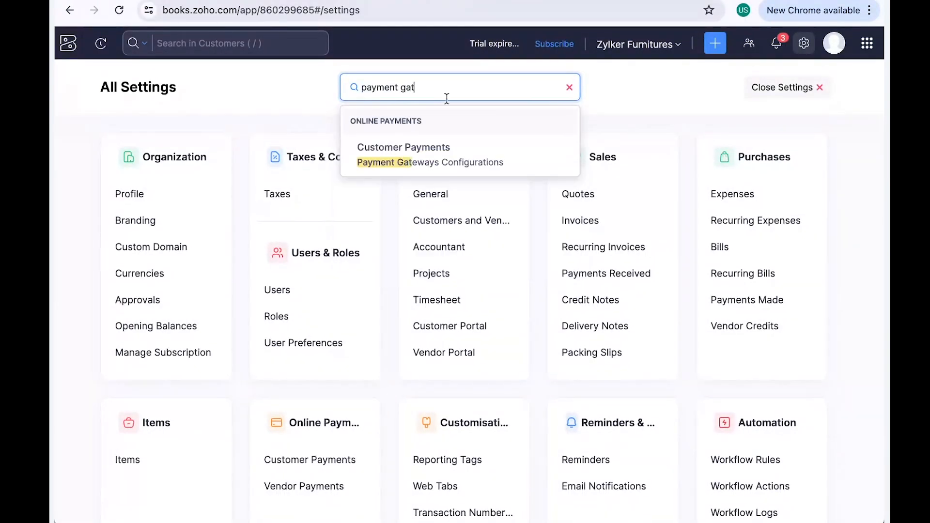
pyautogui.click(426, 151)
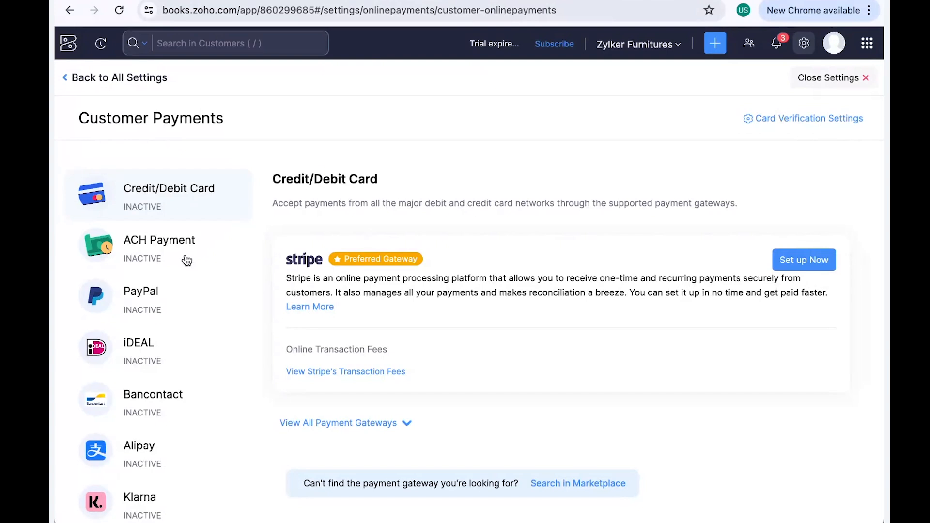
# Expand the full list of credit/debit card payment gateways and examine the available providers
pyautogui.click(370, 426)
pyautogui.scroll(-3, 370, 426)
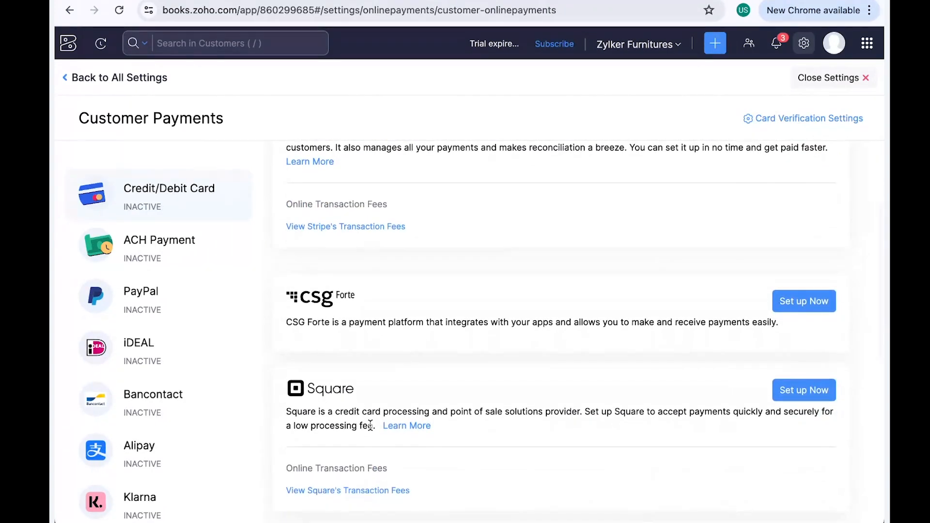
pyautogui.scroll(-6, 370, 426)
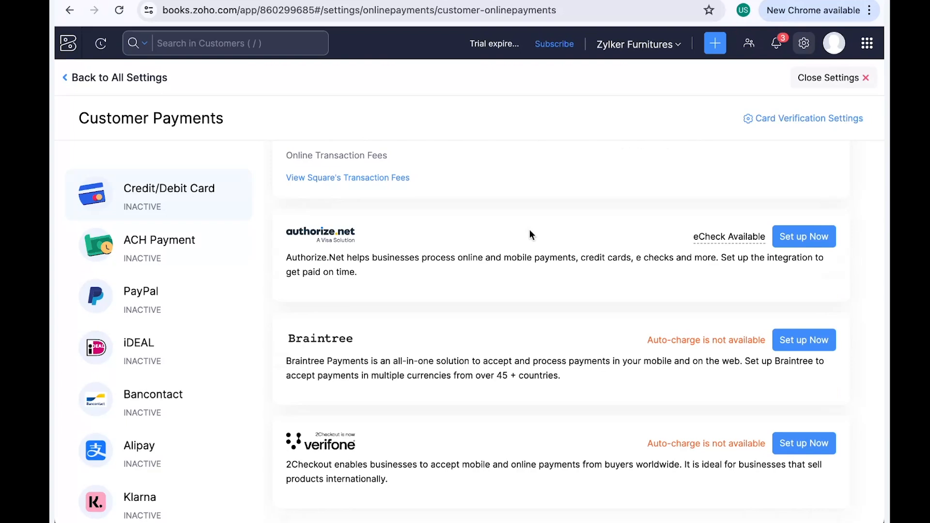
pyautogui.scroll(10, 530, 231)
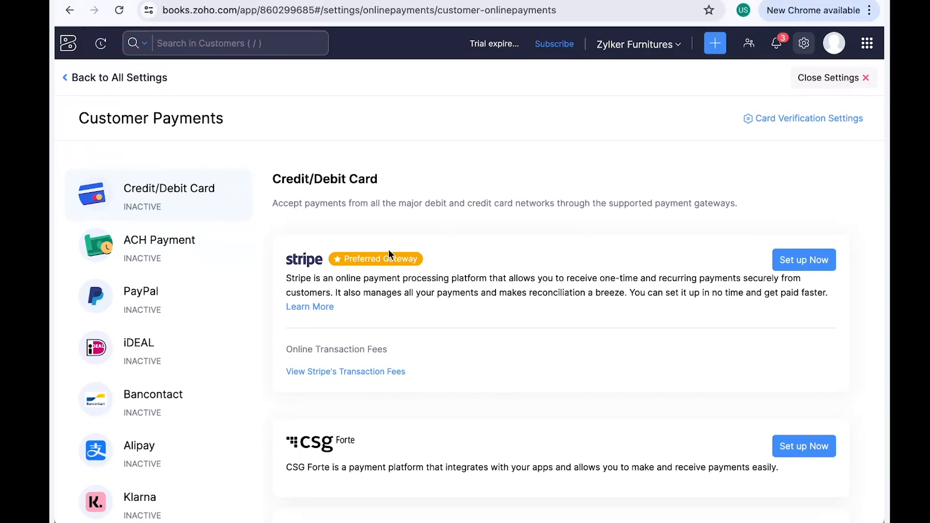
pyautogui.scroll(-3, 398, 331)
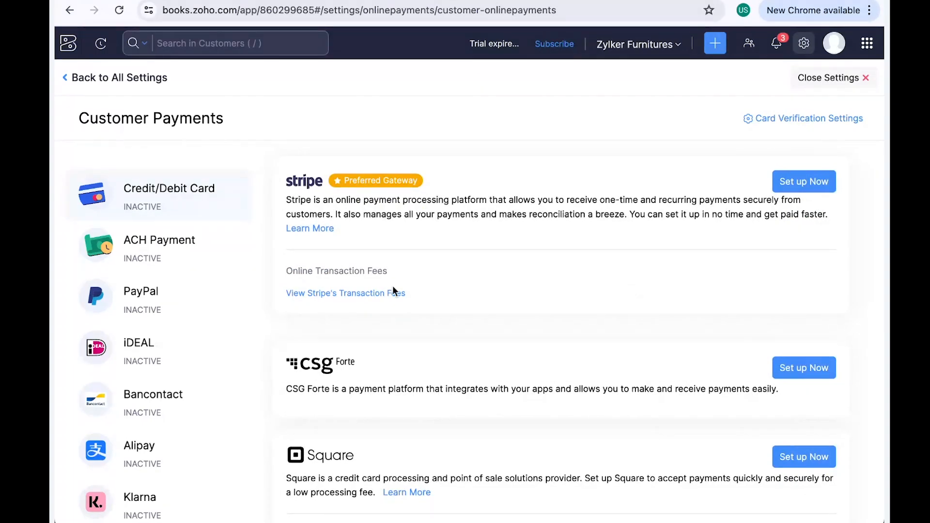
# Examine all the gateways available for ACH payments, and view the PayPal option
pyautogui.click(190, 256)
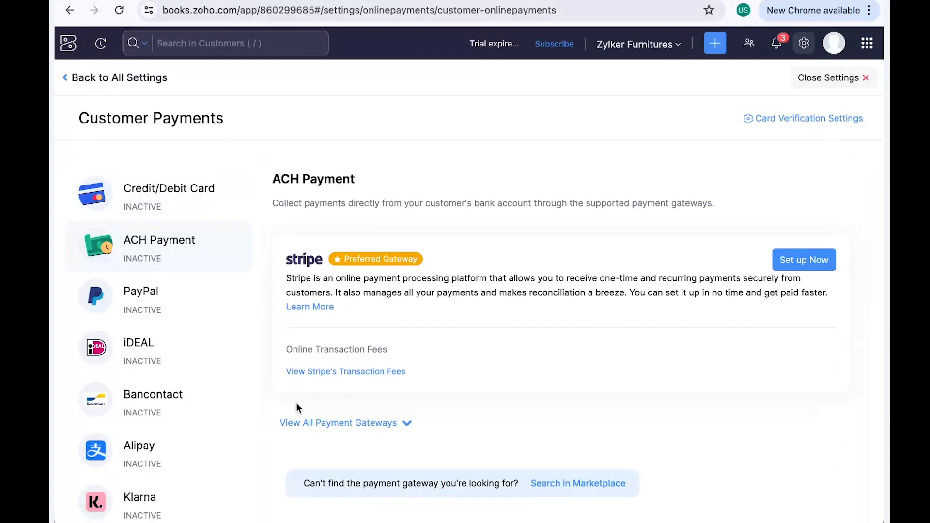
pyautogui.click(305, 421)
pyautogui.scroll(-5, 355, 356)
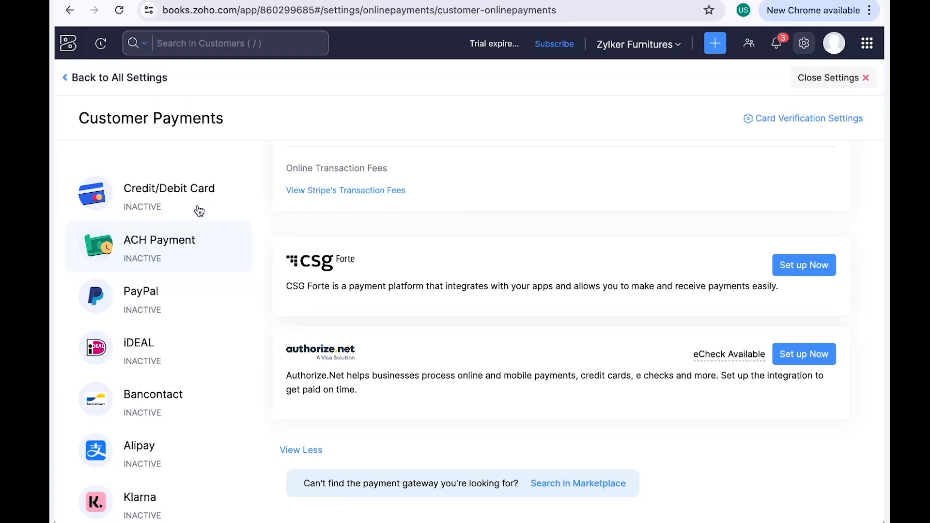
pyautogui.click(199, 290)
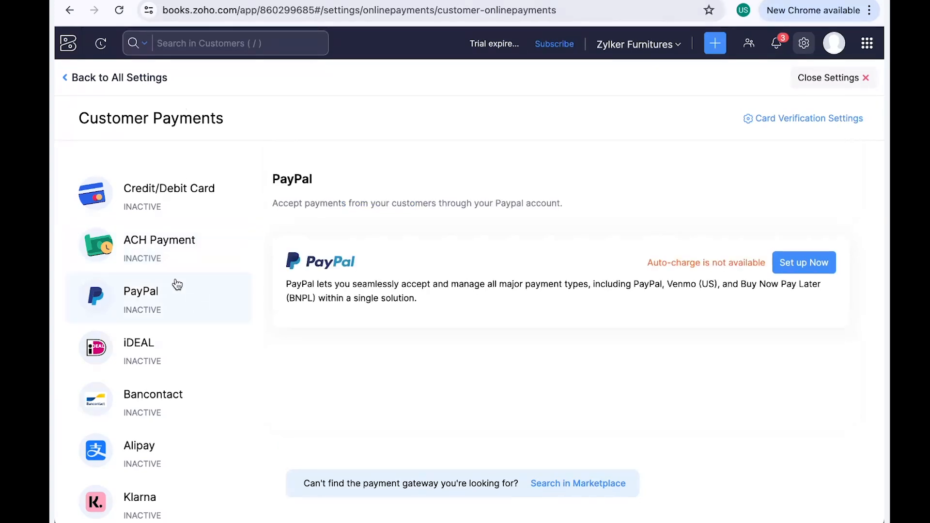
# Review the complete list of credit/debit card gateways again and leave the Customer Payments settings
pyautogui.click(165, 219)
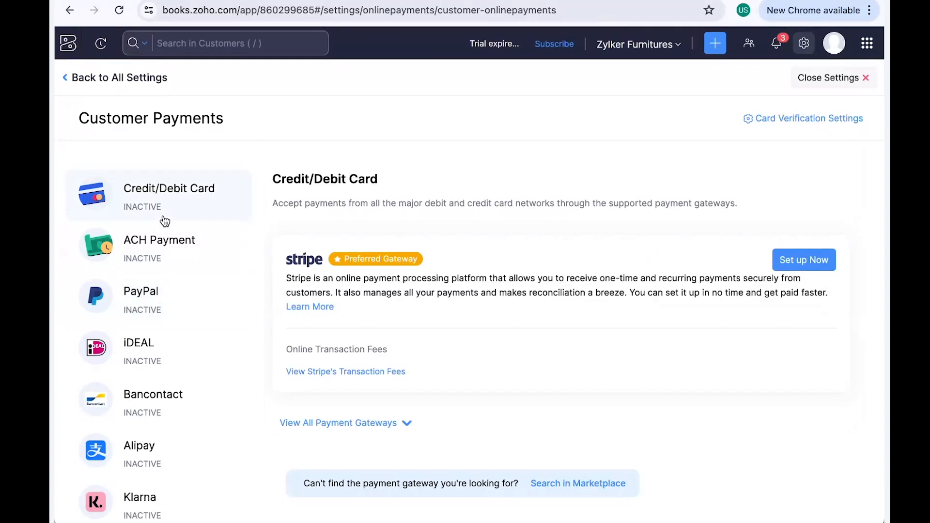
pyautogui.click(364, 423)
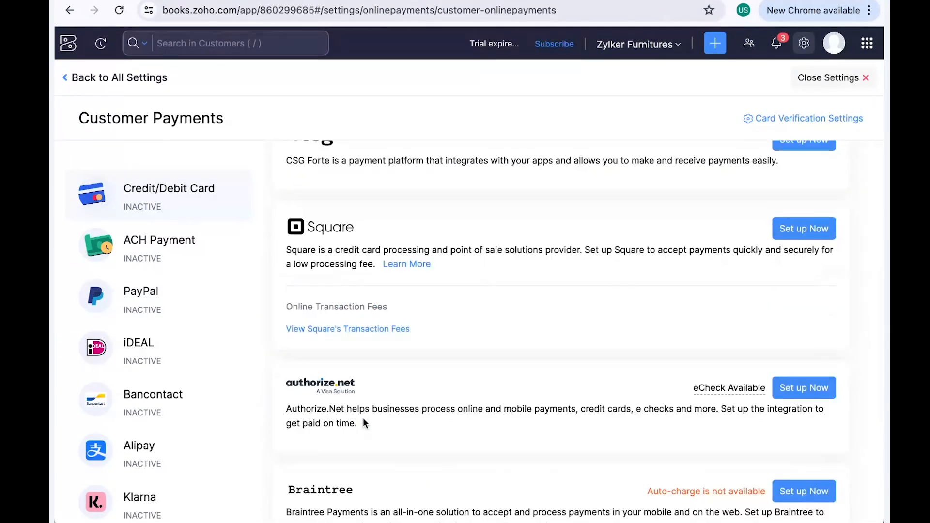
pyautogui.scroll(-4, 365, 423)
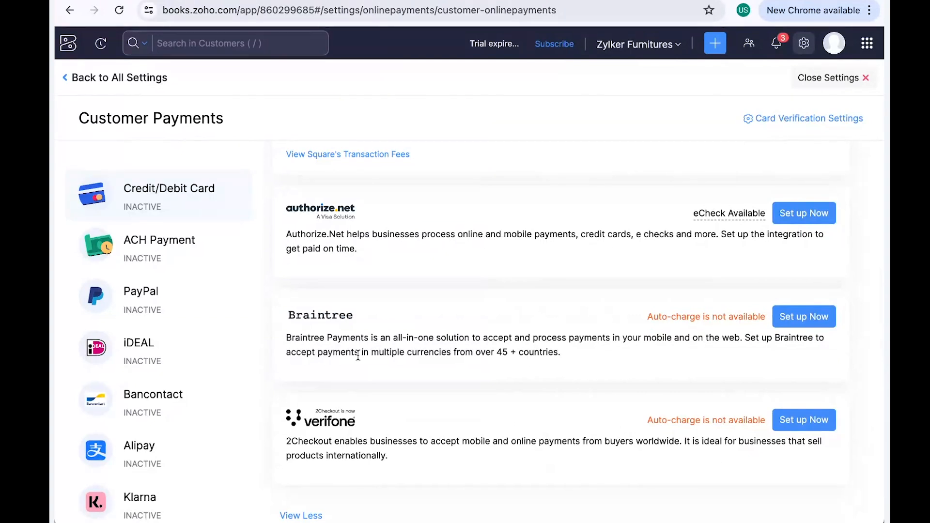
pyautogui.scroll(5, 358, 355)
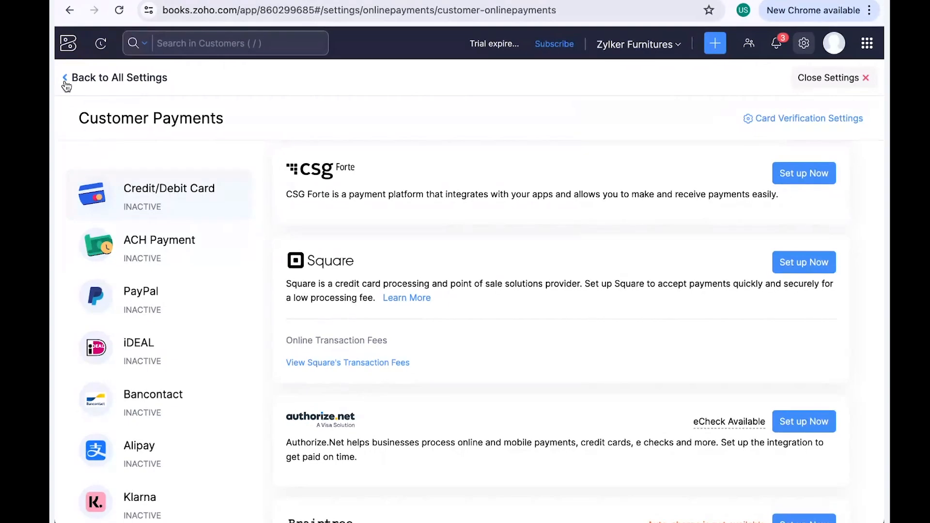
pyautogui.click(83, 81)
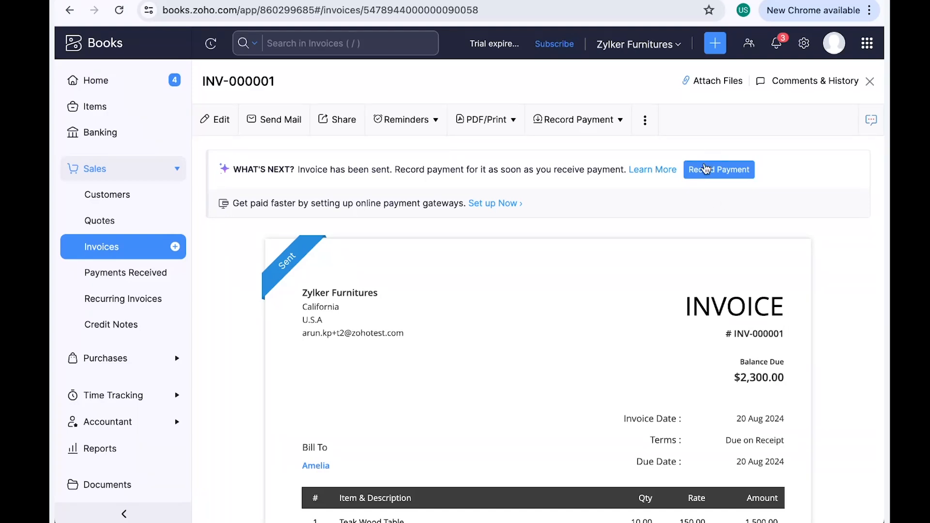
# Start recording a payment for invoice INV-000001 and review the prefilled amount received
pyautogui.click(590, 120)
pyautogui.click(589, 150)
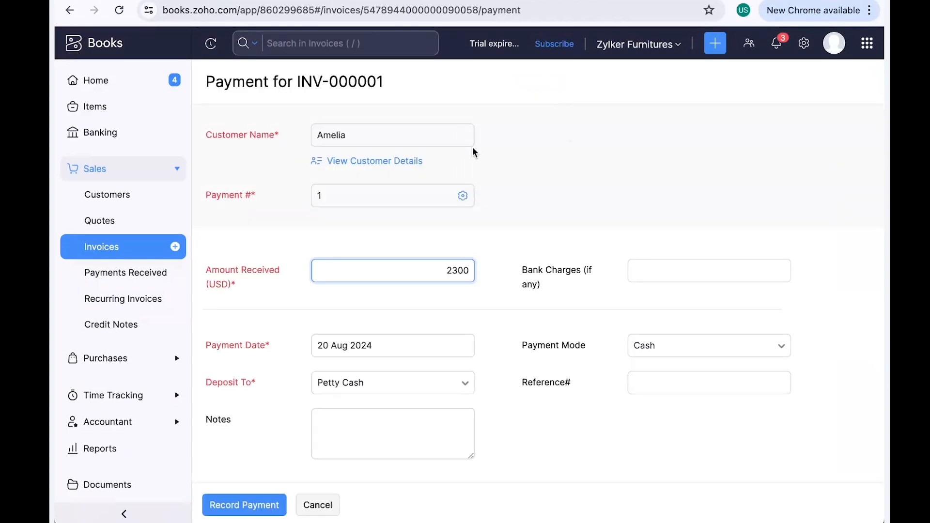
pyautogui.moveTo(435, 269); pyautogui.dragTo(474, 267)
pyautogui.scroll(-1, 446, 291)
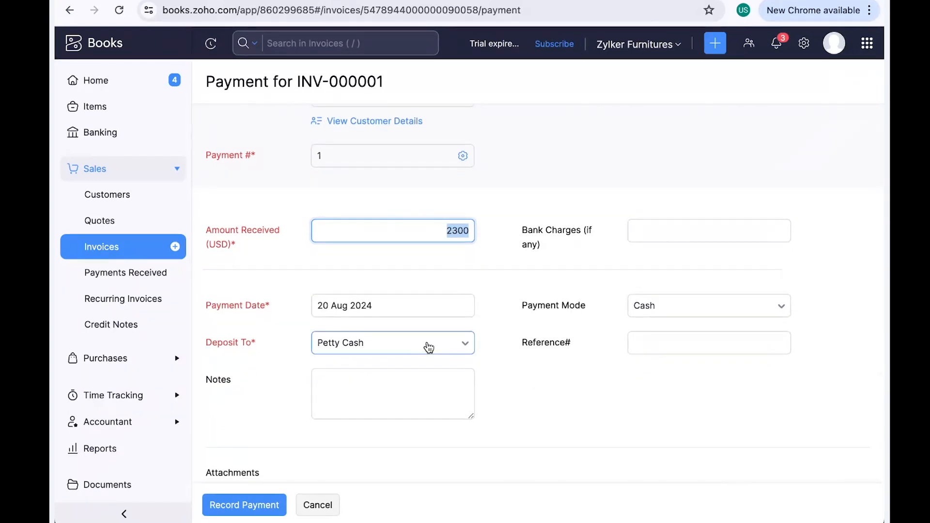
# Compare the deposit accounts Capital Bank and Petty Cash, choose Petty Cash, and record the invoice payment
pyautogui.click(428, 347)
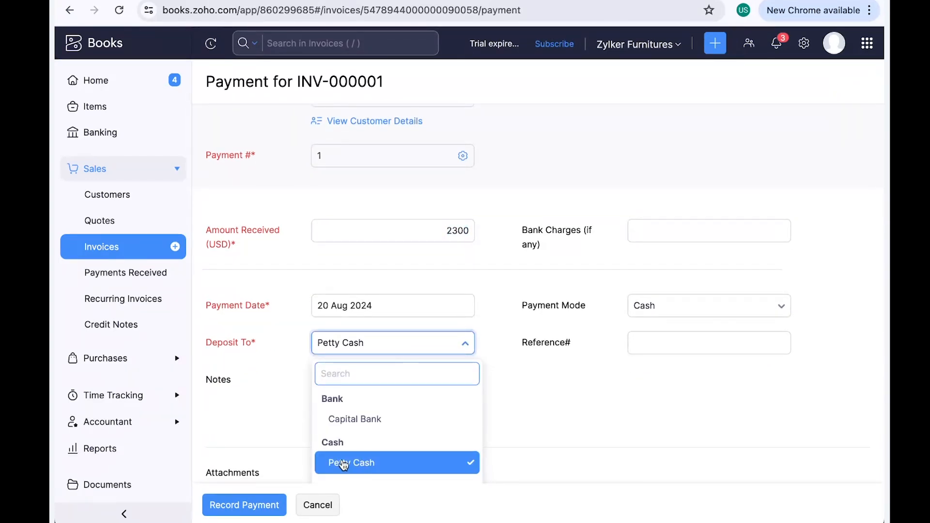
pyautogui.click(507, 438)
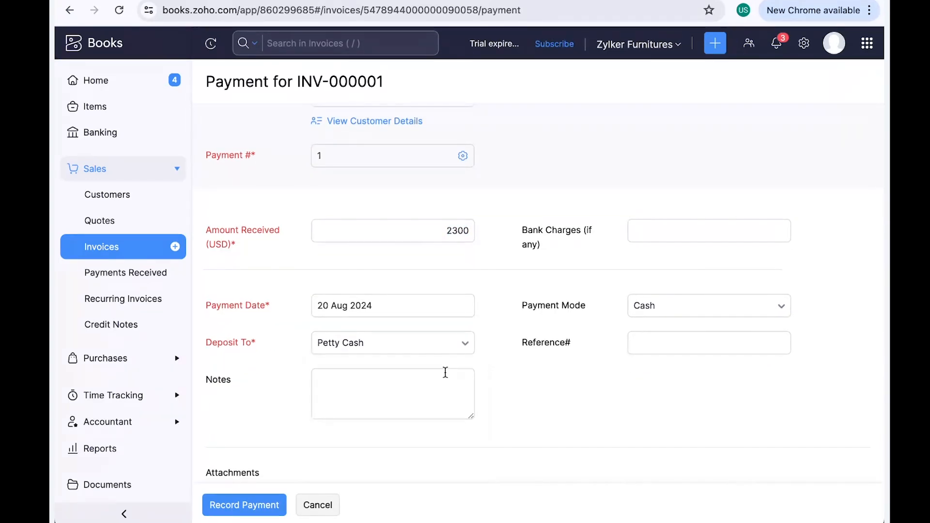
pyautogui.click(430, 349)
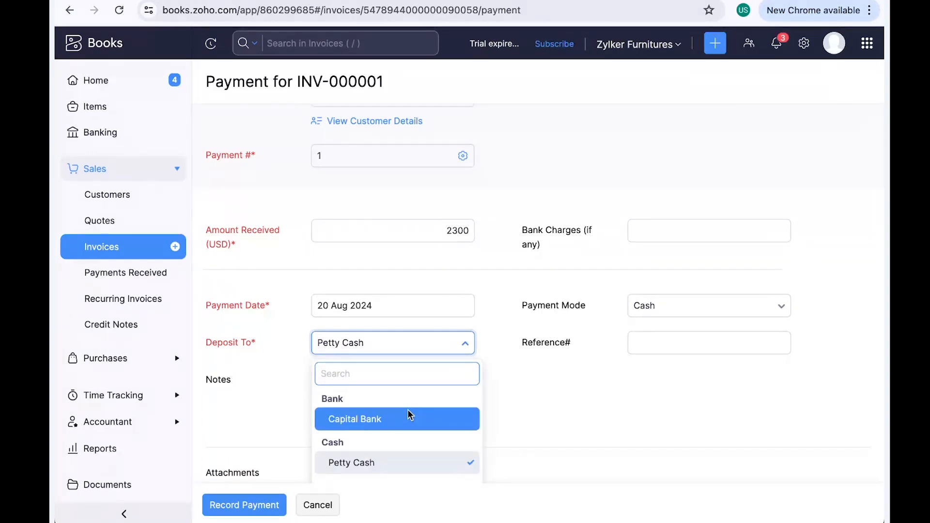
pyautogui.click(365, 425)
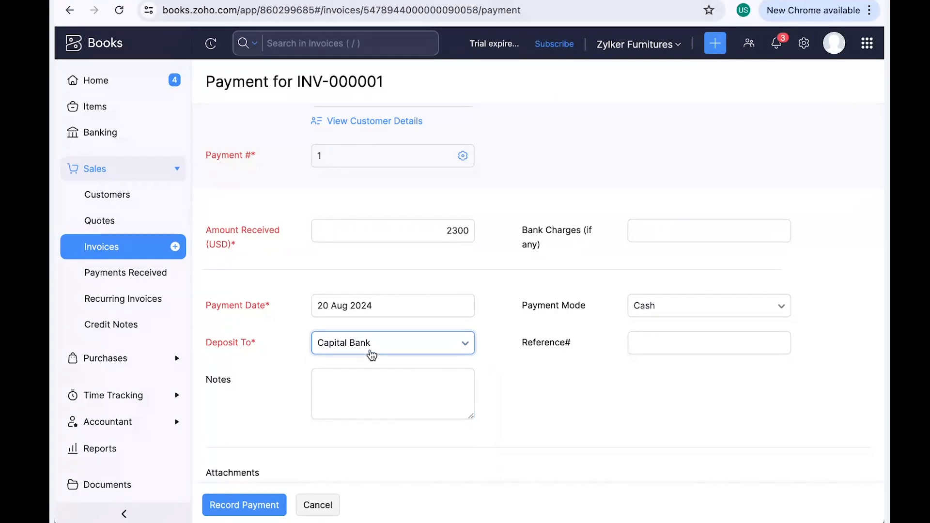
pyautogui.click(372, 357)
pyautogui.click(391, 462)
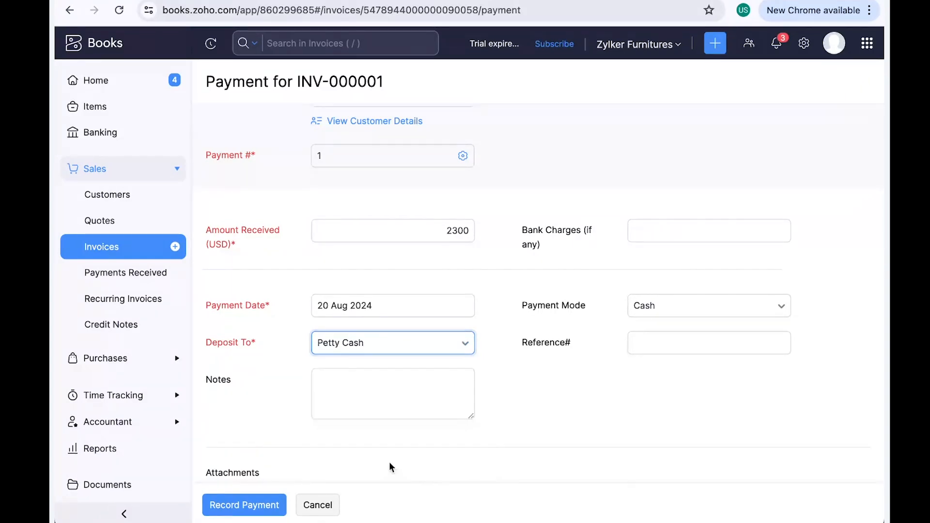
pyautogui.click(221, 515)
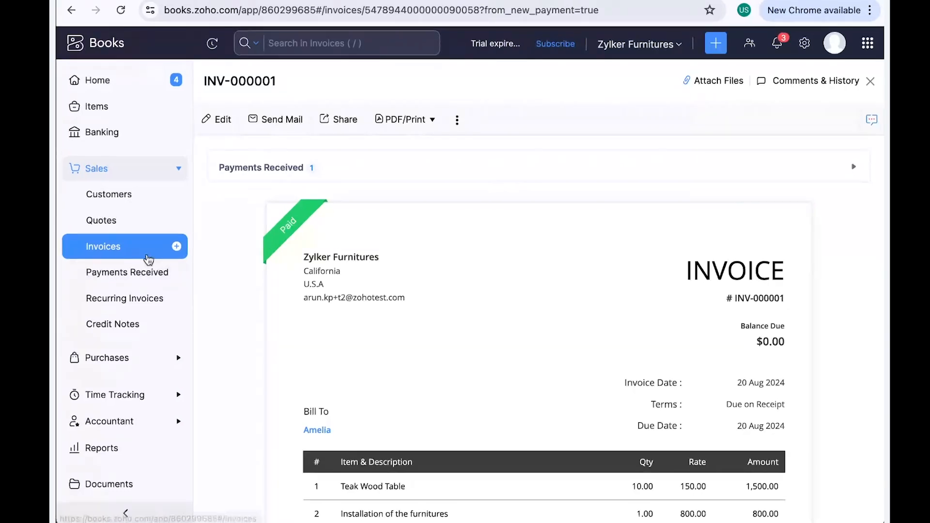
# View the list of received payments, and switch to the Zoho Show presentation's Tracking Expenses slide
pyautogui.click(136, 280)
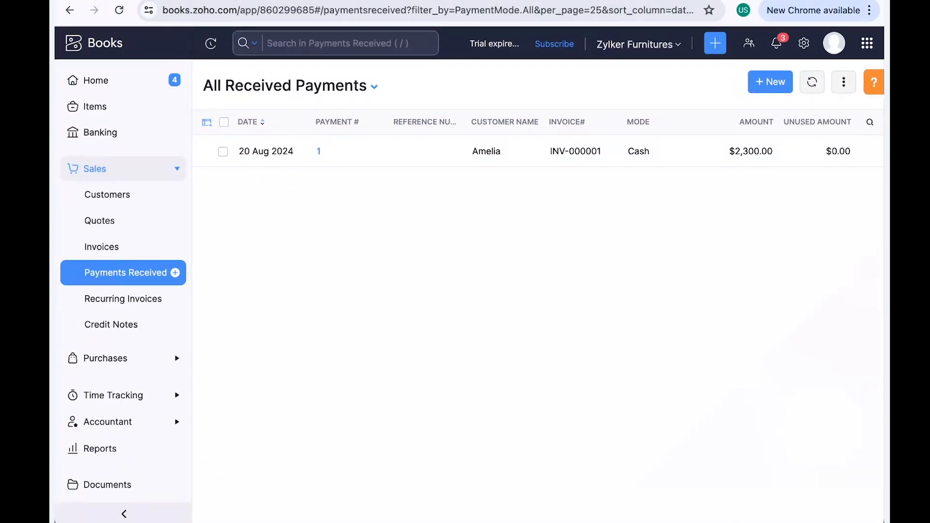
pyautogui.hotkey('ctrl', 'Tab')
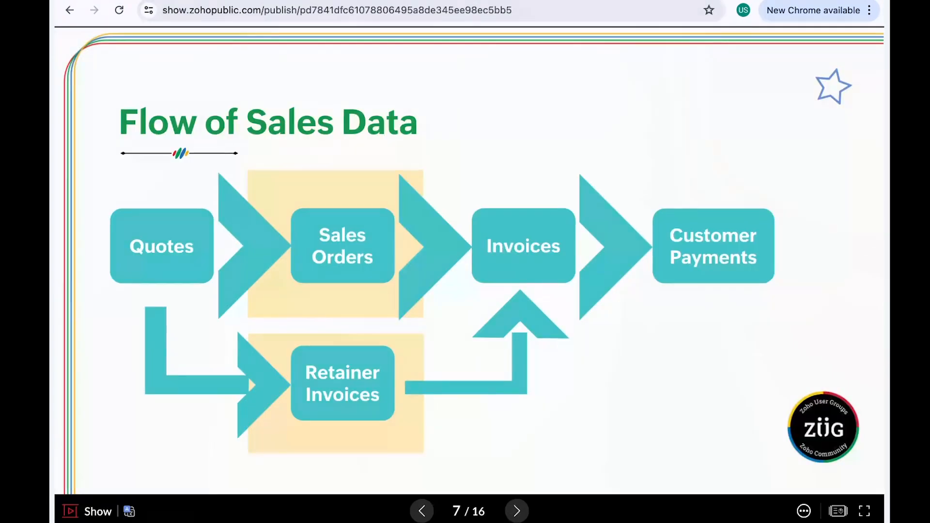
pyautogui.press('Right')
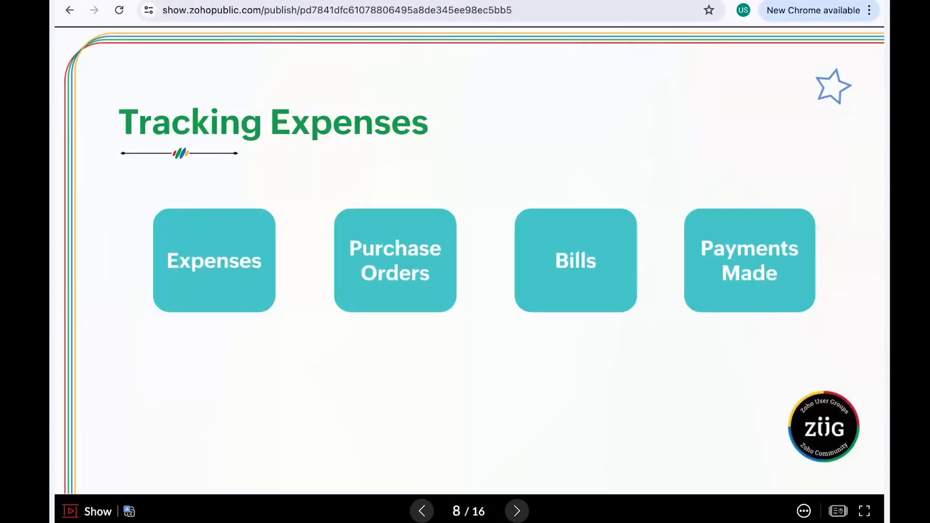
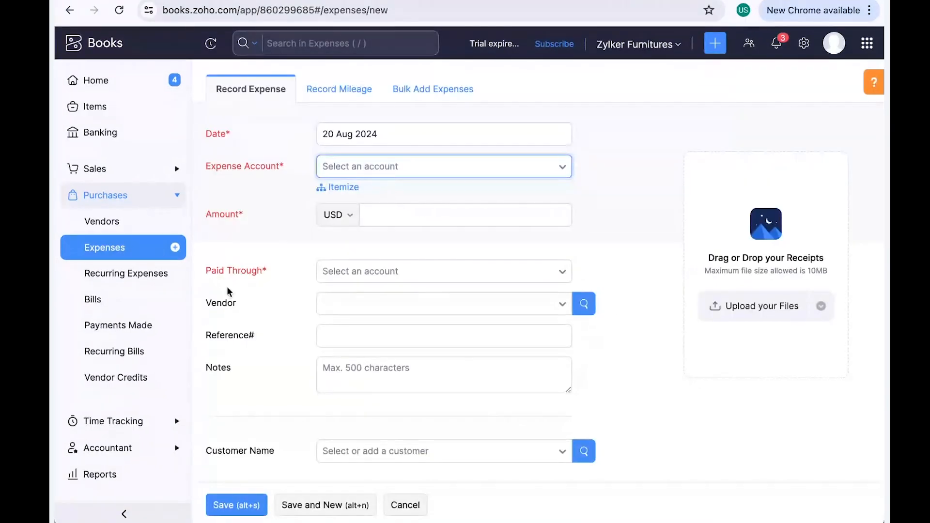
# Set the new expense's account to Advertising And Marketing and its amount to 1000 USD
pyautogui.click(366, 174)
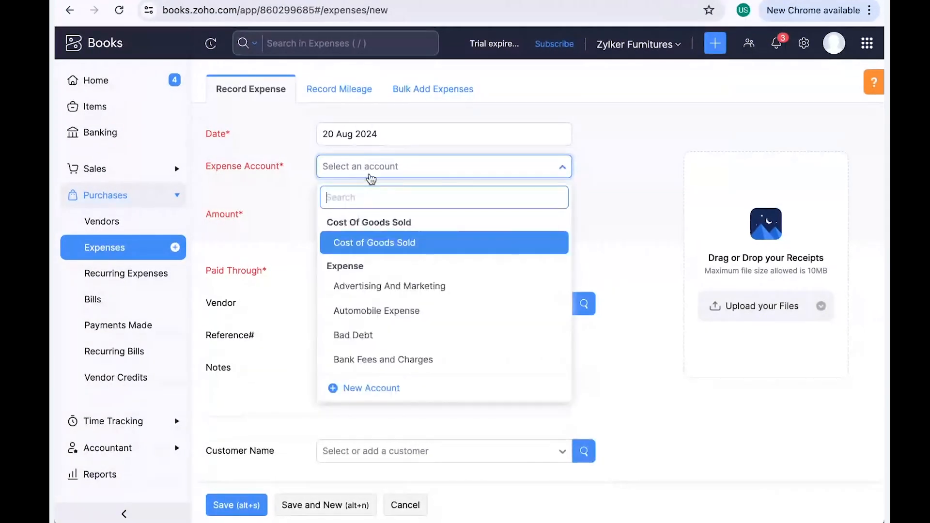
pyautogui.click(374, 288)
pyautogui.click(433, 215)
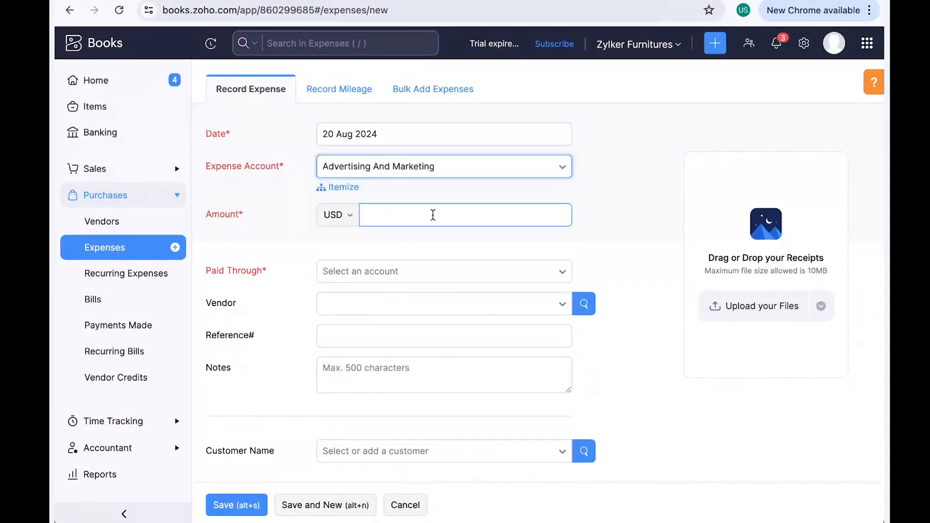
pyautogui.write('100')
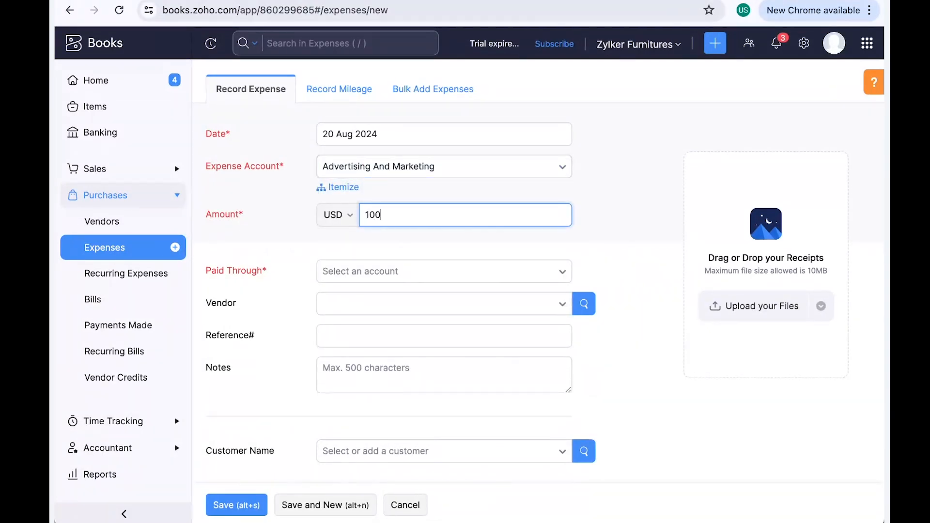
pyautogui.write('0')
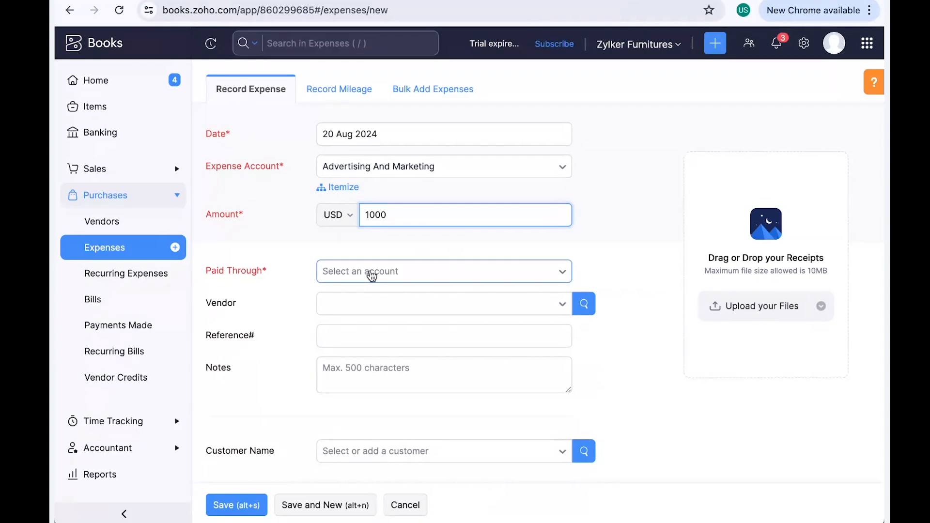
# Set the expense as paid through Petty Cash, save it, and return to the list of all expenses
pyautogui.click(351, 273)
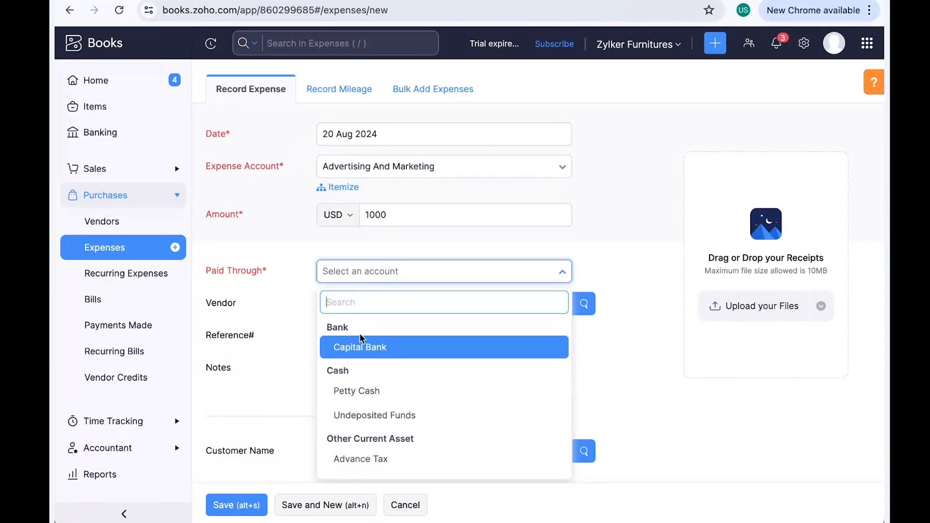
pyautogui.click(359, 388)
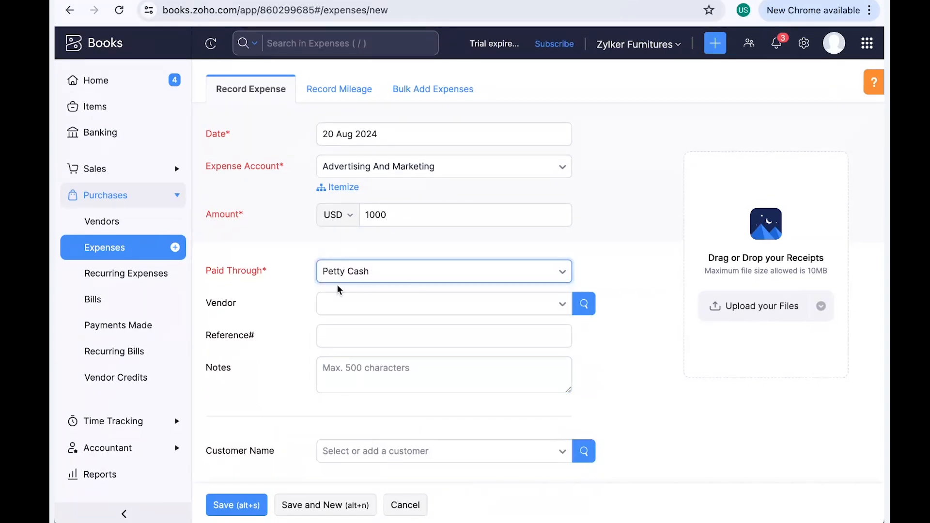
pyautogui.scroll(-2, 375, 393)
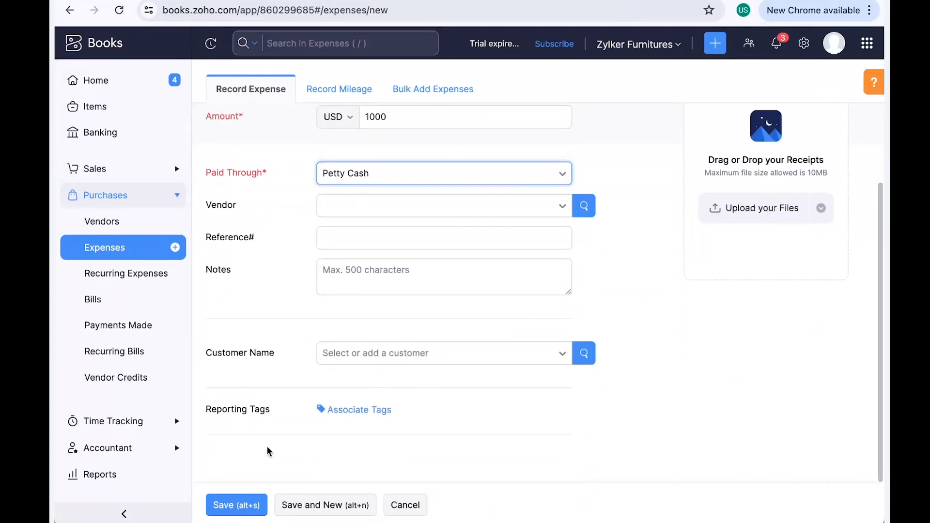
pyautogui.click(236, 507)
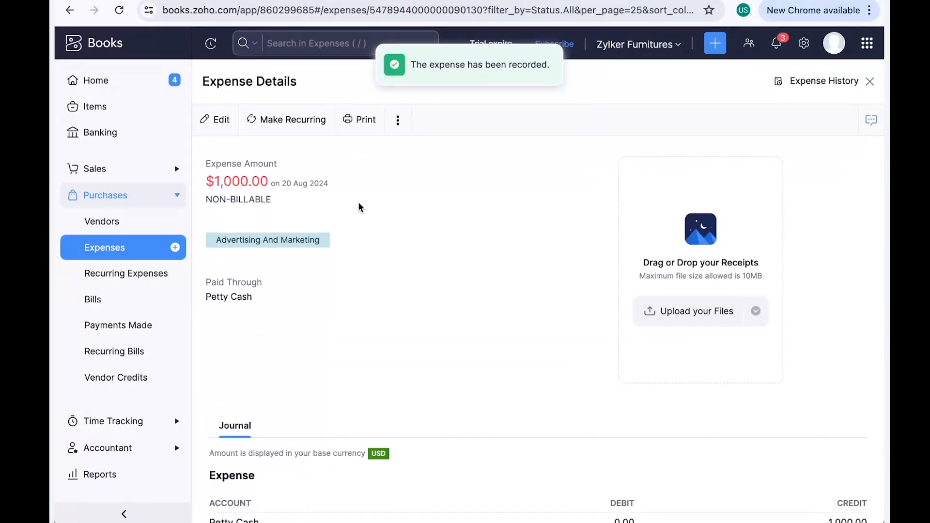
pyautogui.click(869, 82)
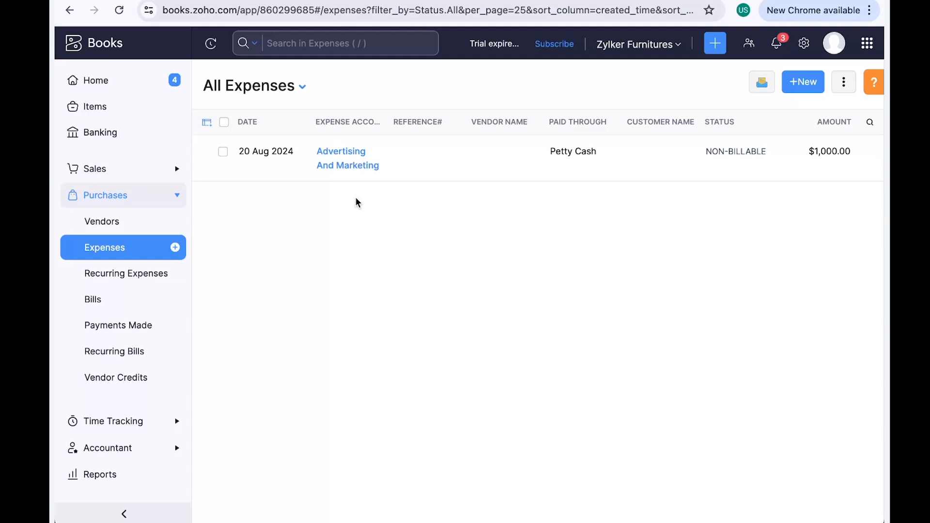
# Start a new bill for vendor Lion Enterprises with bill number BILL-123 and bill date 19 Aug 2024
pyautogui.click(127, 306)
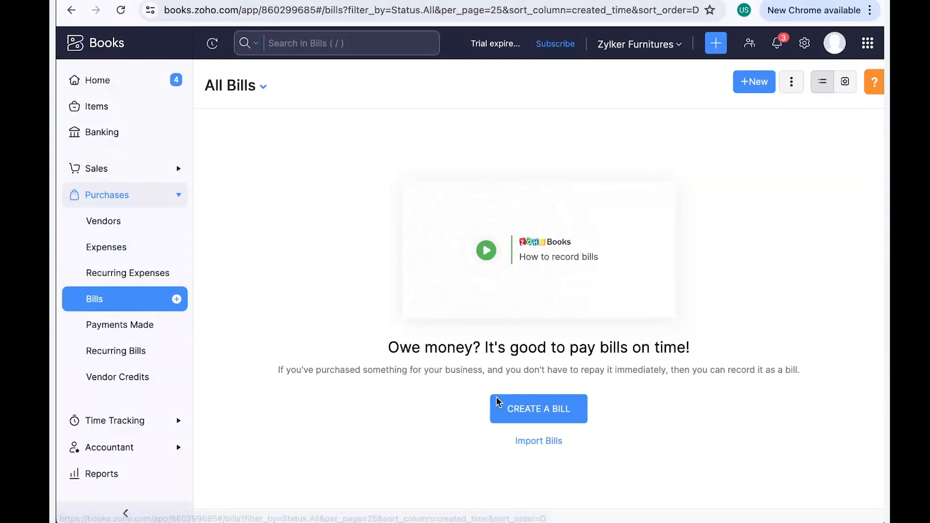
pyautogui.click(506, 409)
pyautogui.click(379, 138)
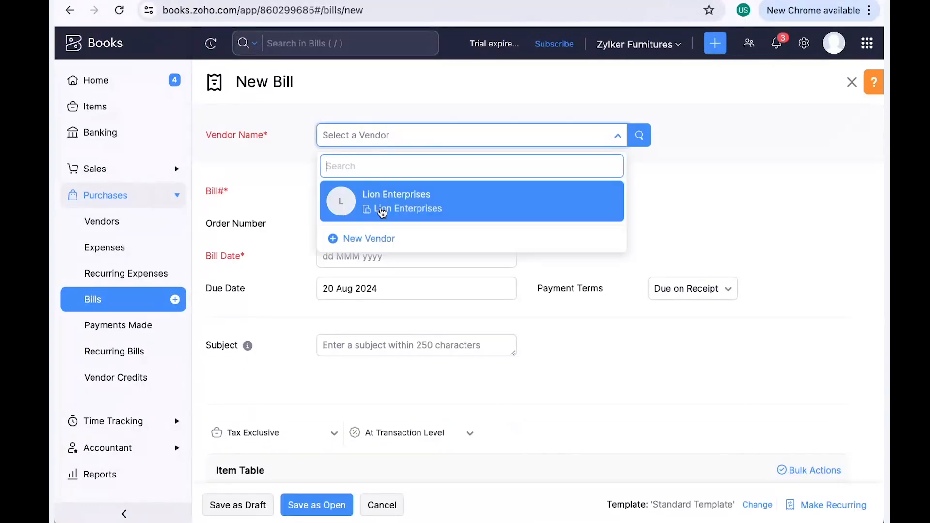
pyautogui.click(382, 210)
pyautogui.click(369, 227)
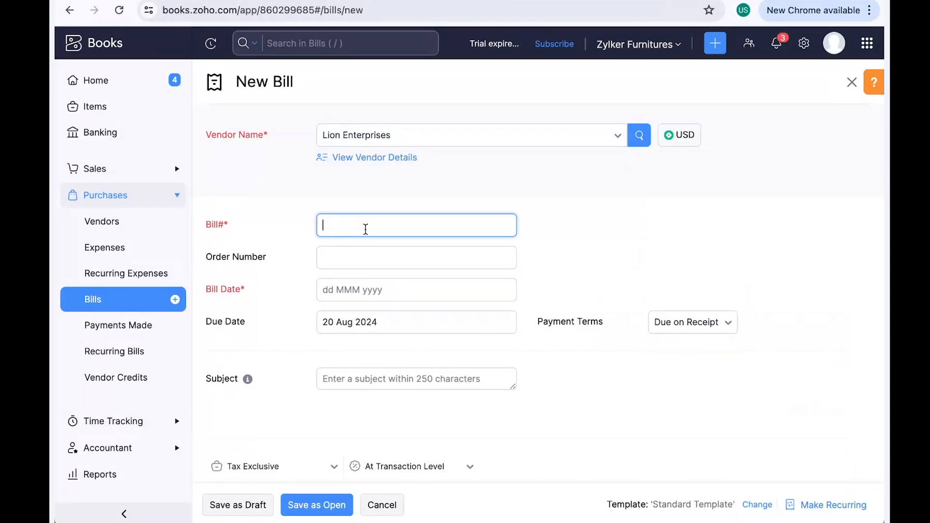
pyautogui.write('BILL-123')
pyautogui.click(366, 289)
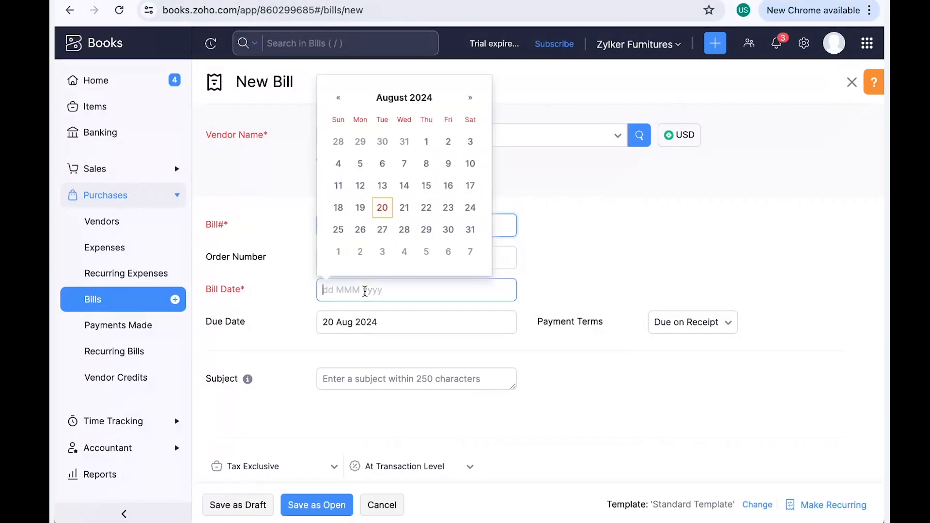
pyautogui.click(366, 210)
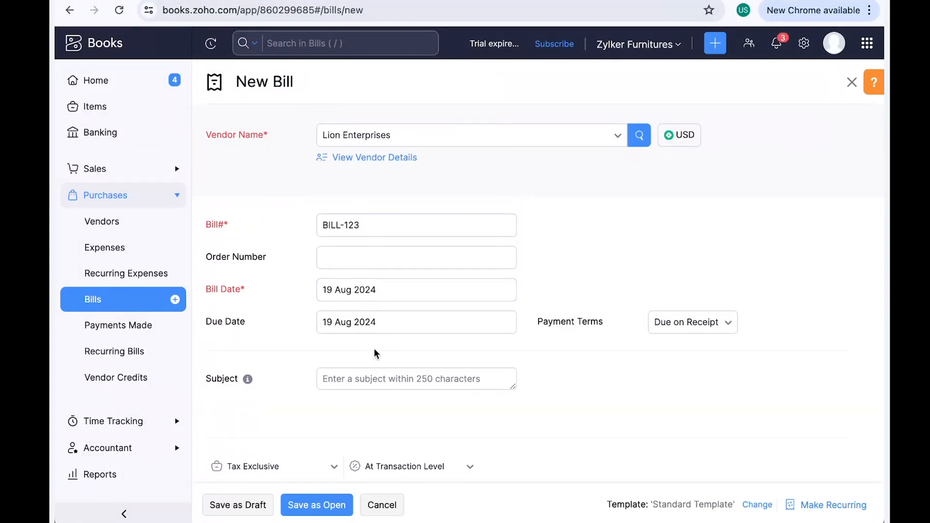
# Add the Glass Table item to the bill, look over its account choices without changing them, and save the bill as open
pyautogui.scroll(-3, 374, 353)
pyautogui.scroll(-4, 290, 334)
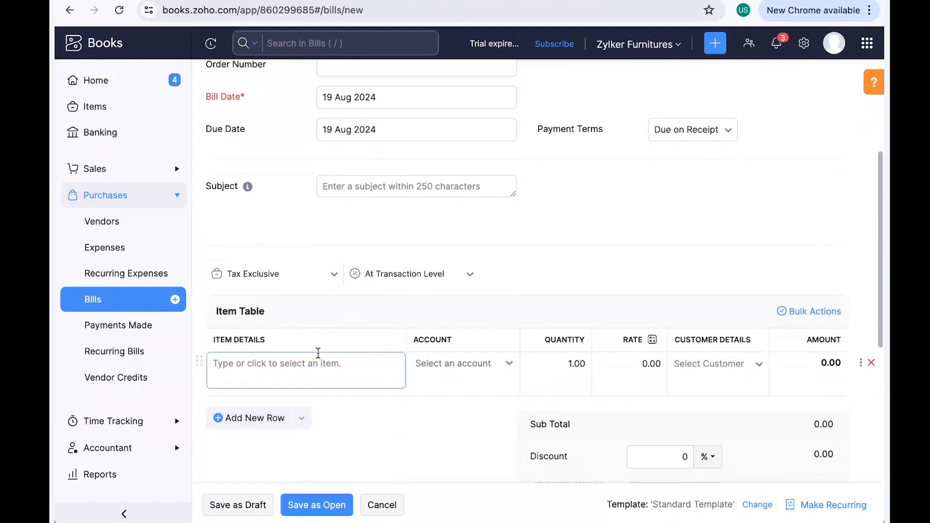
pyautogui.click(276, 252)
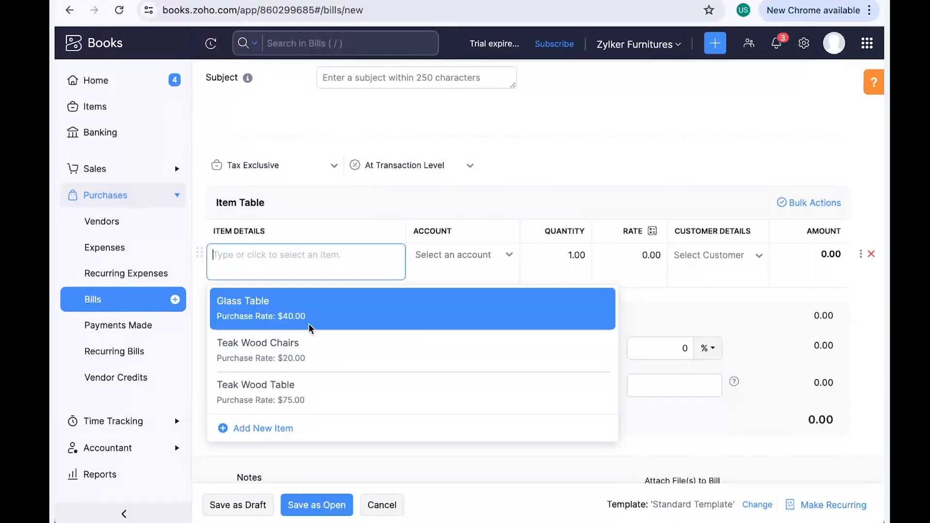
pyautogui.click(305, 323)
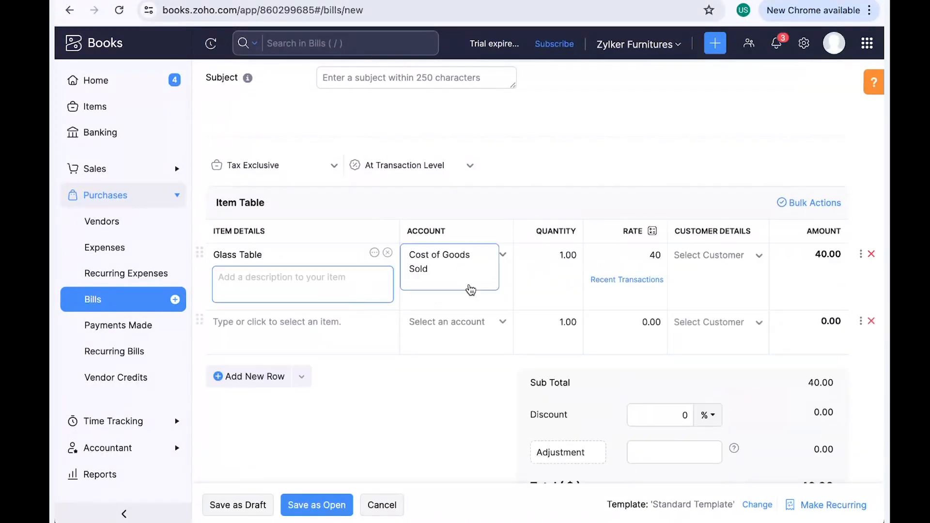
pyautogui.click(502, 255)
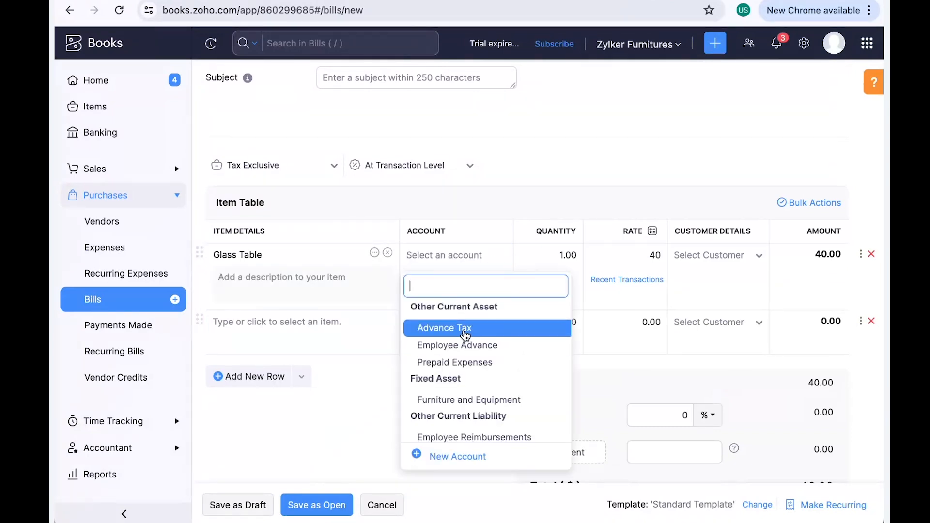
pyautogui.click(467, 255)
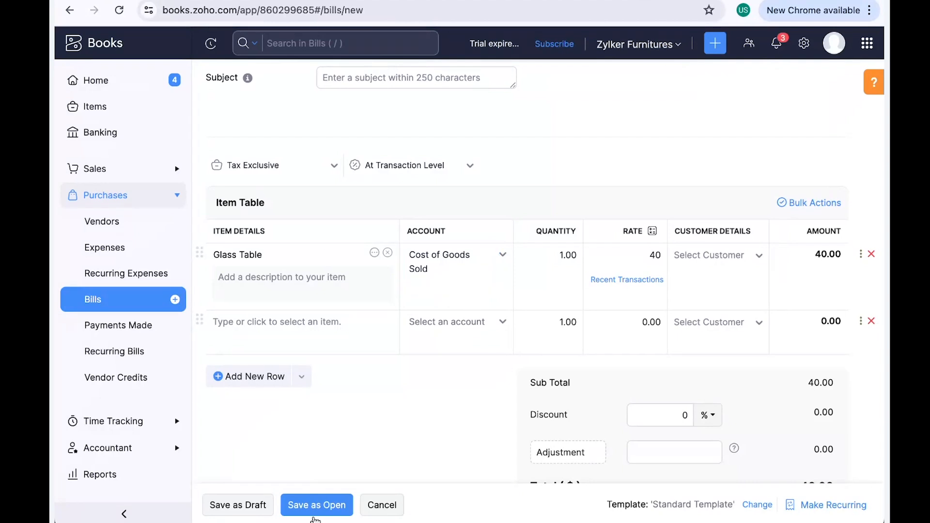
pyautogui.click(298, 507)
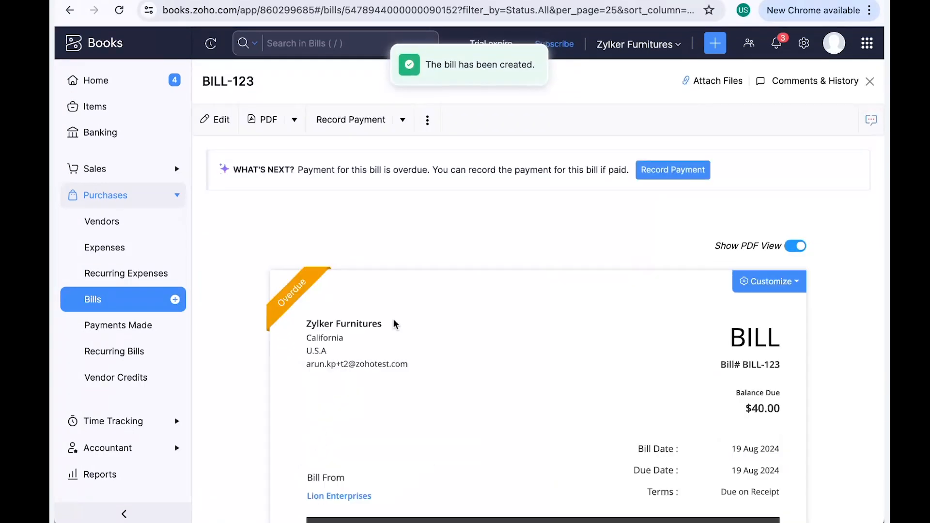
# Record the 40 USD payment for BILL-123 through Petty Cash, and switch to the Zoho Show presentation's Tracking Expenses slide
pyautogui.click(403, 121)
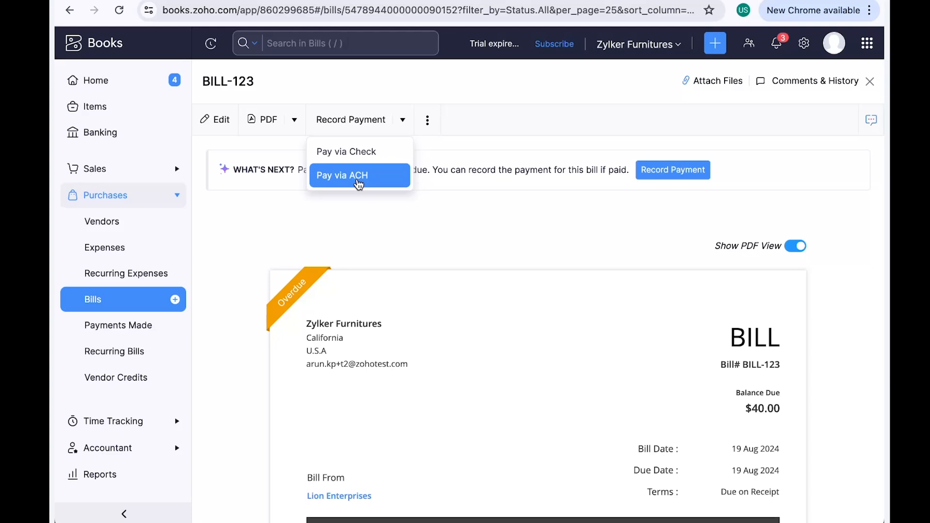
pyautogui.click(669, 174)
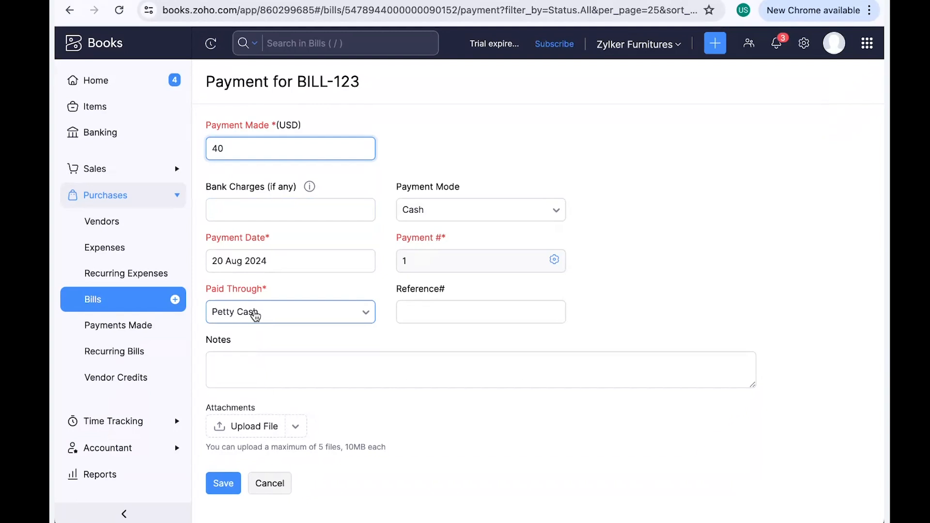
pyautogui.click(228, 483)
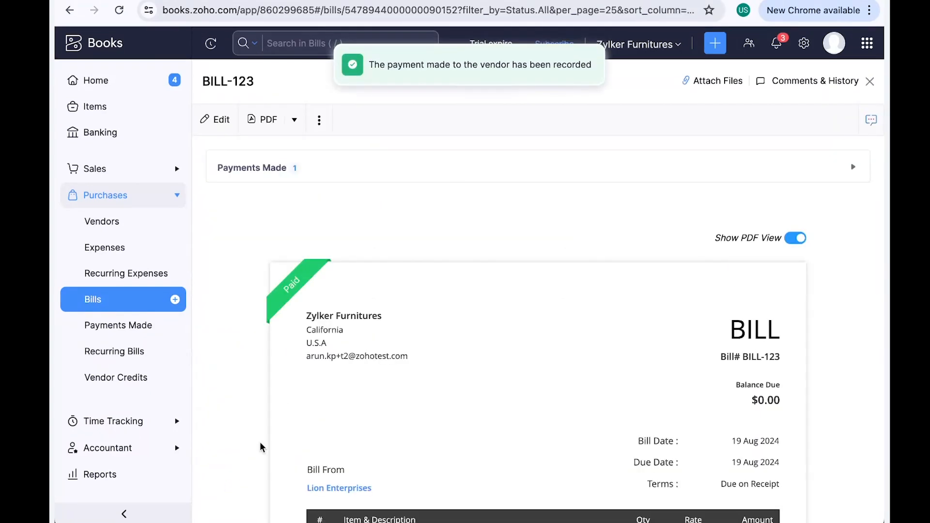
pyautogui.moveTo(274, 312)
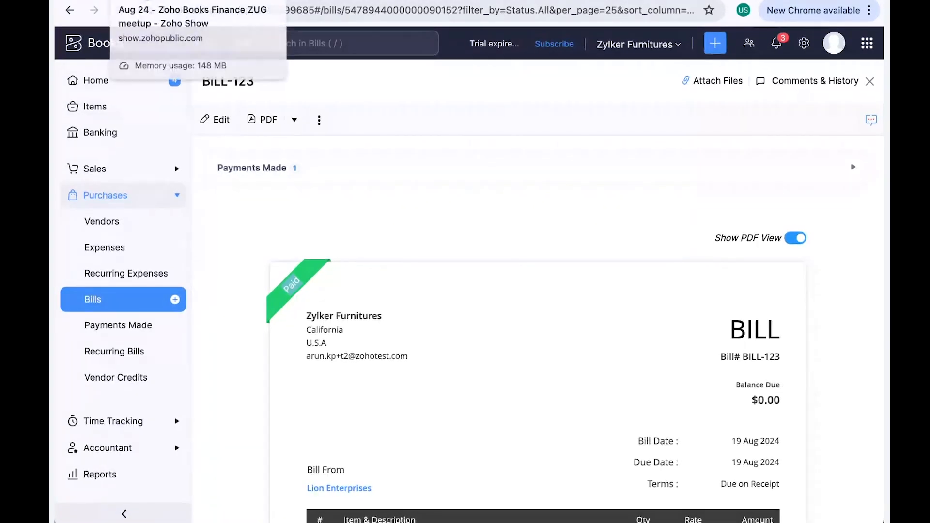
pyautogui.click(202, 2)
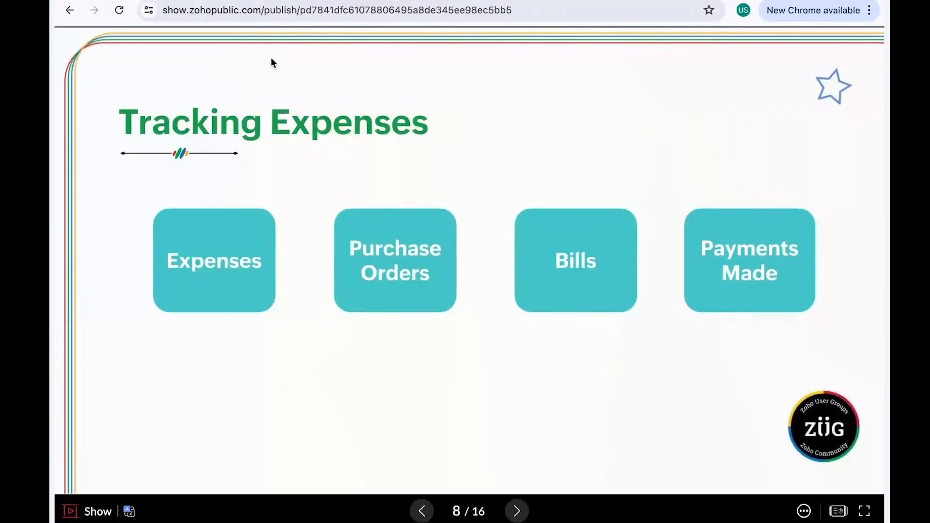
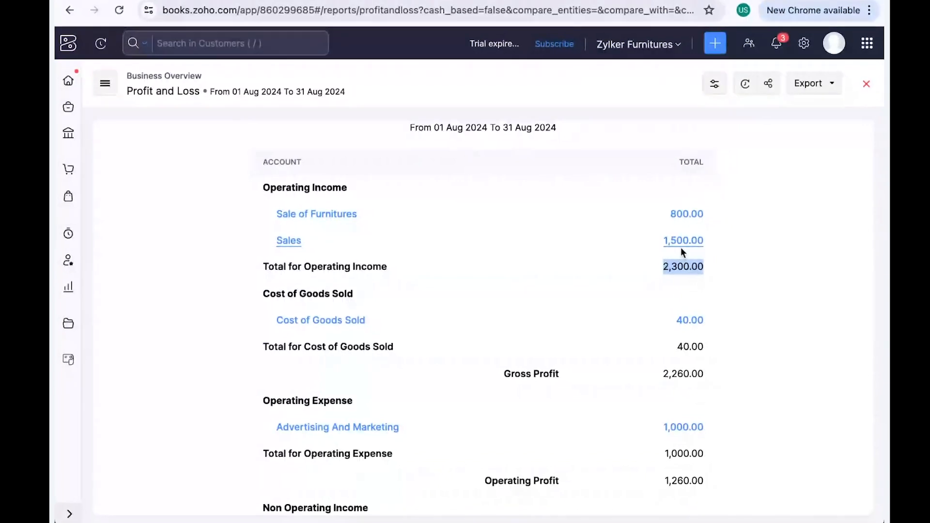
# Examine the August 2024 Profit and Loss report, from cost of goods sold and gross profit down to operating expense and net profit
pyautogui.scroll(-2, 677, 257)
pyautogui.moveTo(668, 276); pyautogui.dragTo(707, 279)
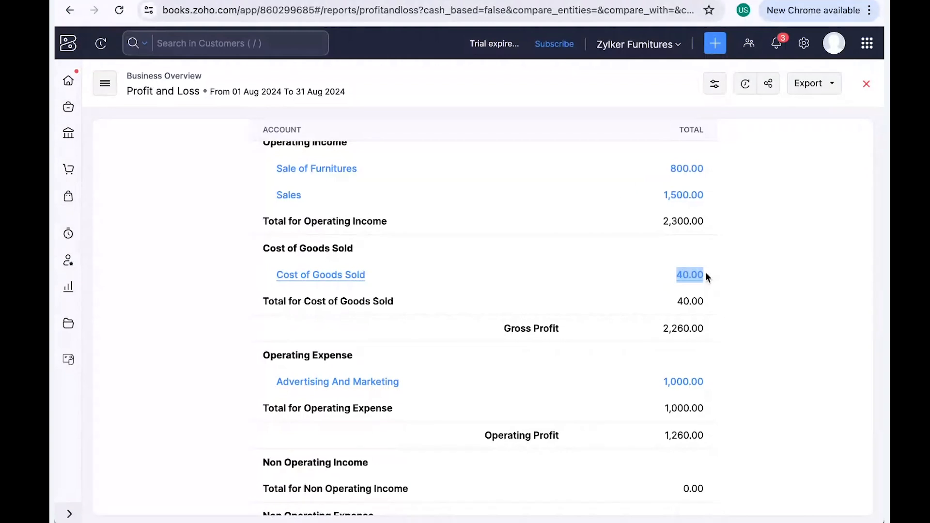
pyautogui.scroll(-1, 699, 310)
pyautogui.moveTo(649, 316); pyautogui.dragTo(706, 321)
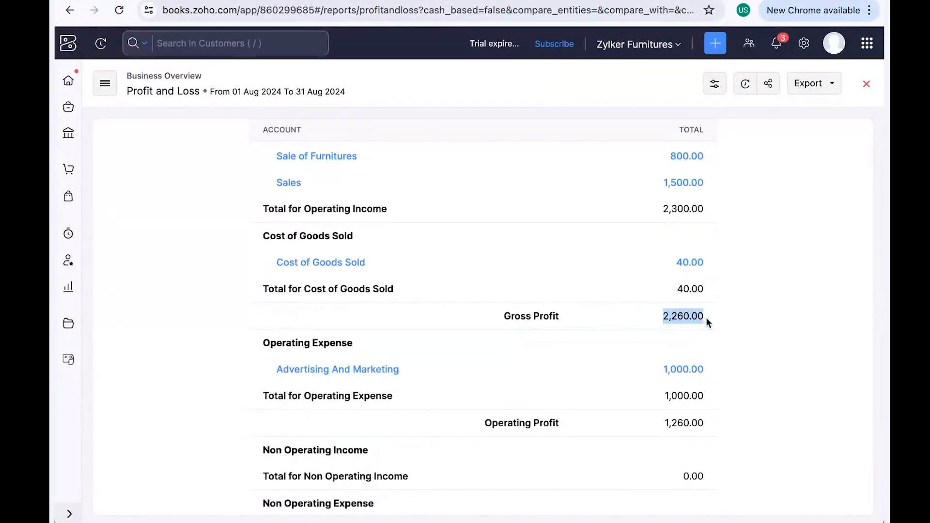
pyautogui.scroll(-1, 693, 325)
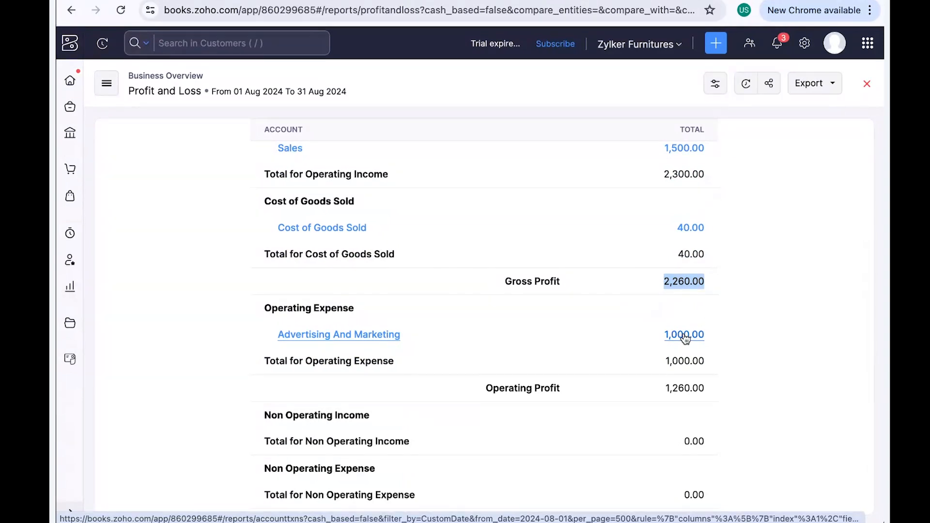
pyautogui.scroll(1, 476, 332)
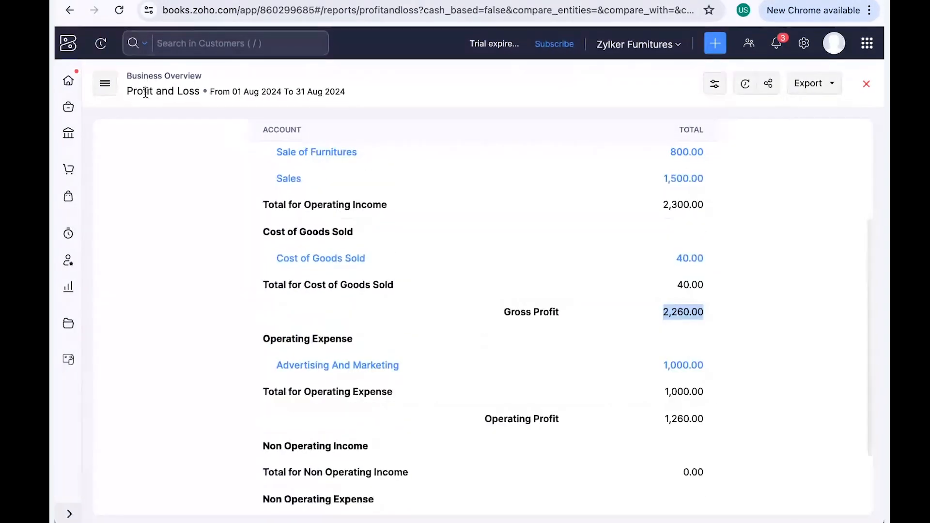
pyautogui.moveTo(125, 92); pyautogui.dragTo(198, 88)
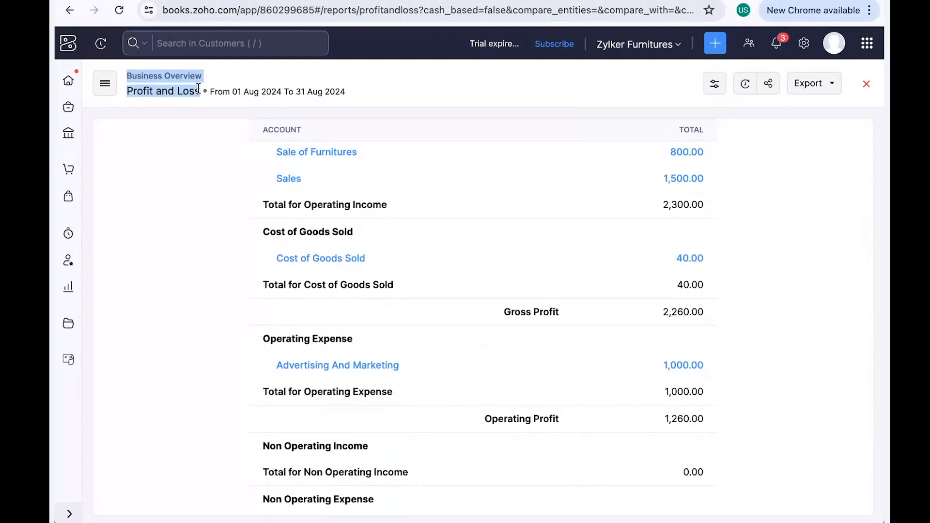
pyautogui.click(197, 89)
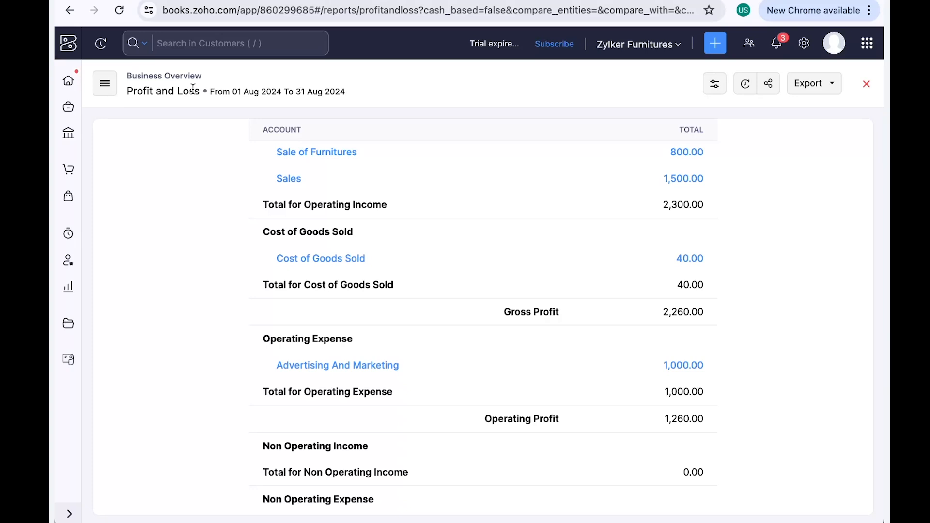
pyautogui.scroll(-2, 239, 135)
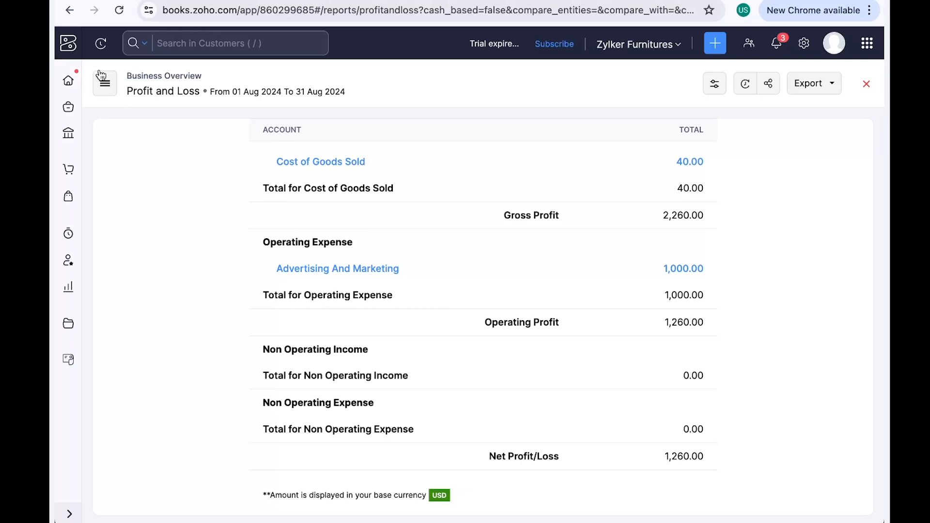
# Browse the Reports Center, open the Payments Received report, and view its date range options
pyautogui.click(68, 287)
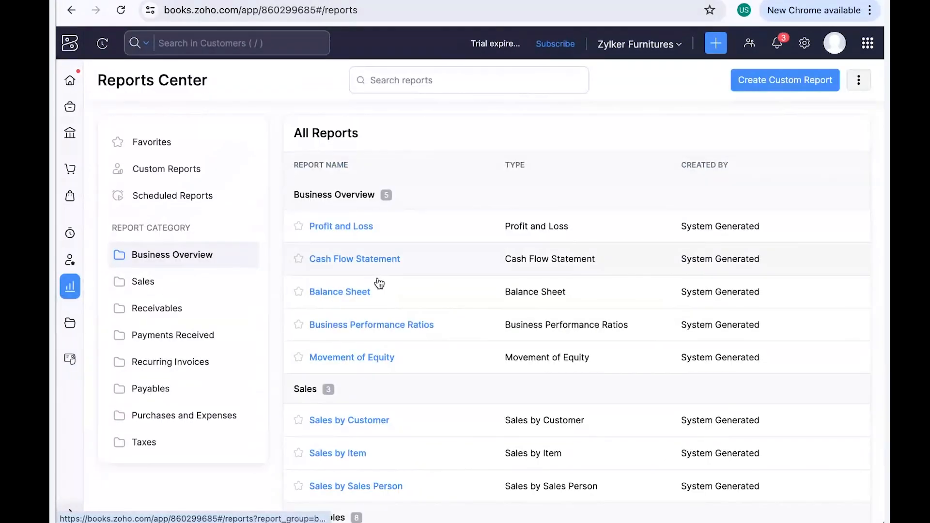
pyautogui.scroll(-5, 384, 291)
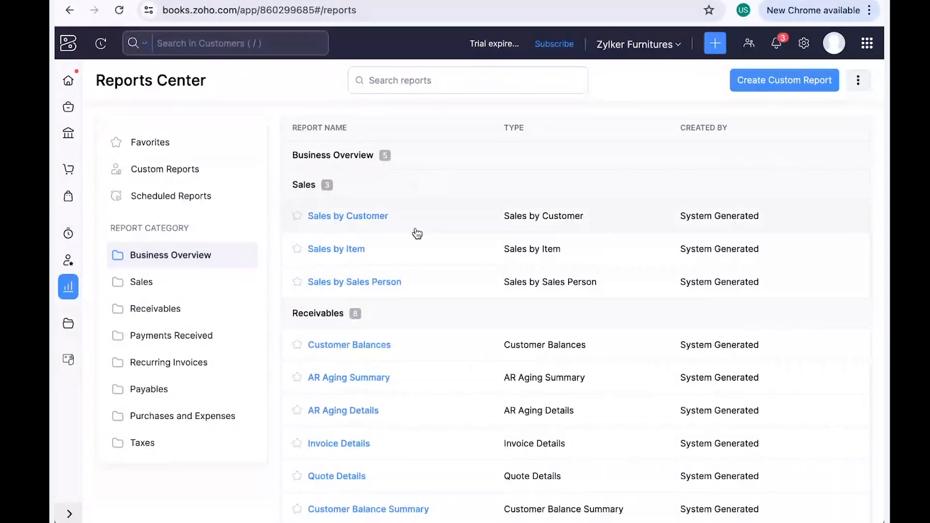
pyautogui.scroll(-6, 414, 232)
pyautogui.scroll(-2, 416, 251)
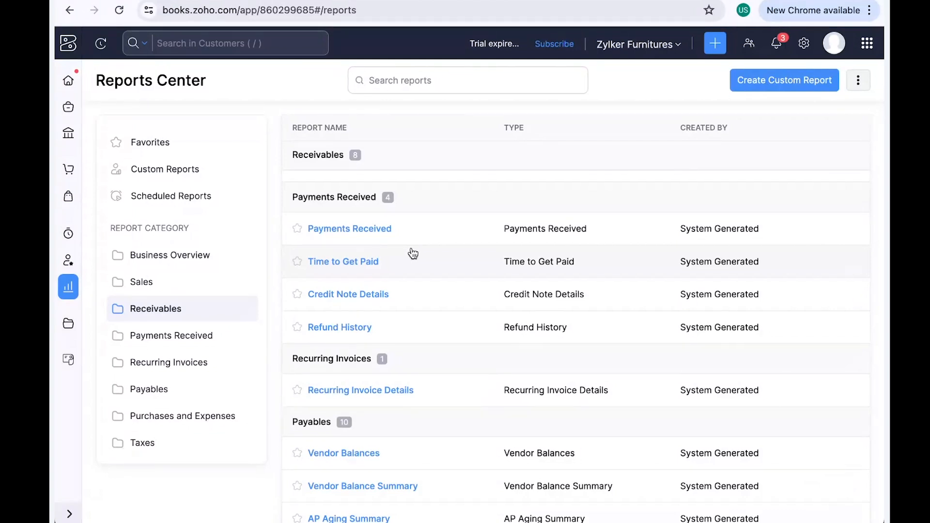
pyautogui.click(380, 230)
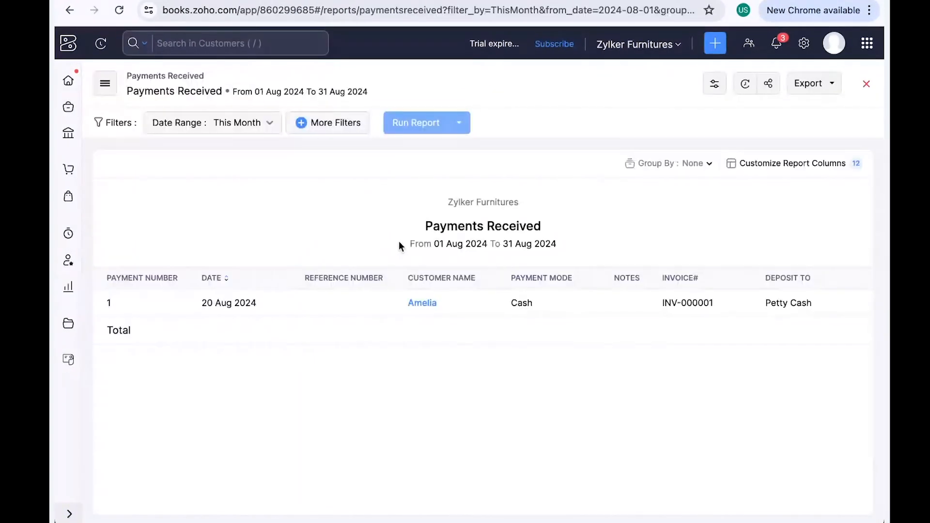
pyautogui.click(229, 127)
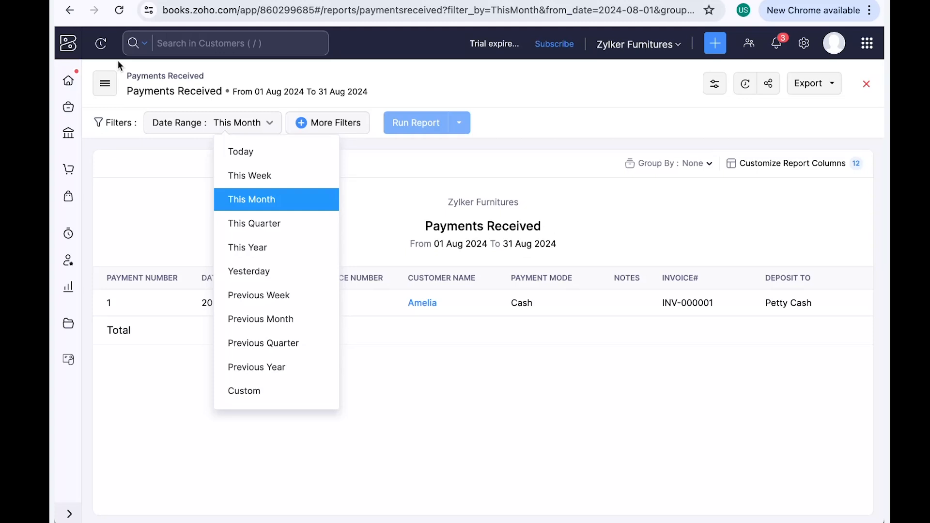
# View the Zoho Show presentation's Reports and financial statements slide, return to the Zoho Books settings page, and close the settings
pyautogui.click(291, 0)
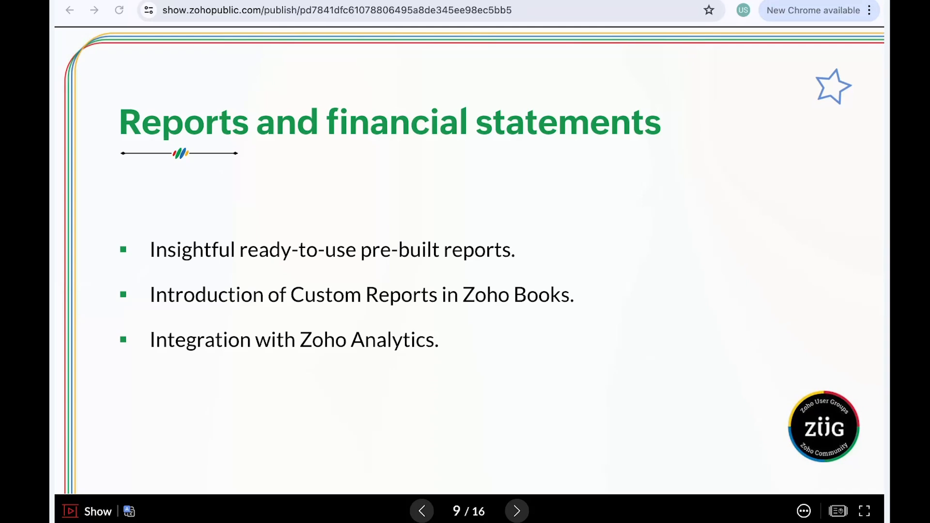
pyautogui.click(514, 49)
pyautogui.hotkey('ctrl', 'Tab')
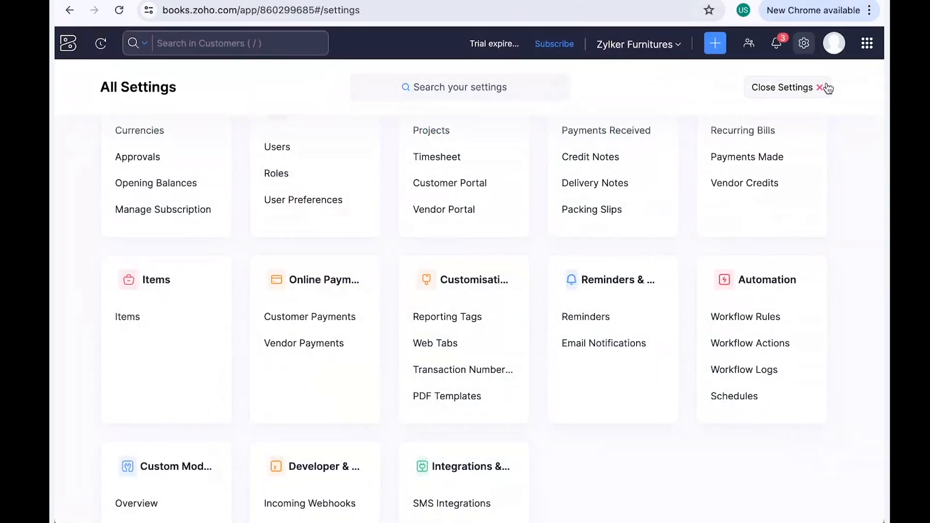
pyautogui.click(807, 92)
pyautogui.scroll(-1, 162, 438)
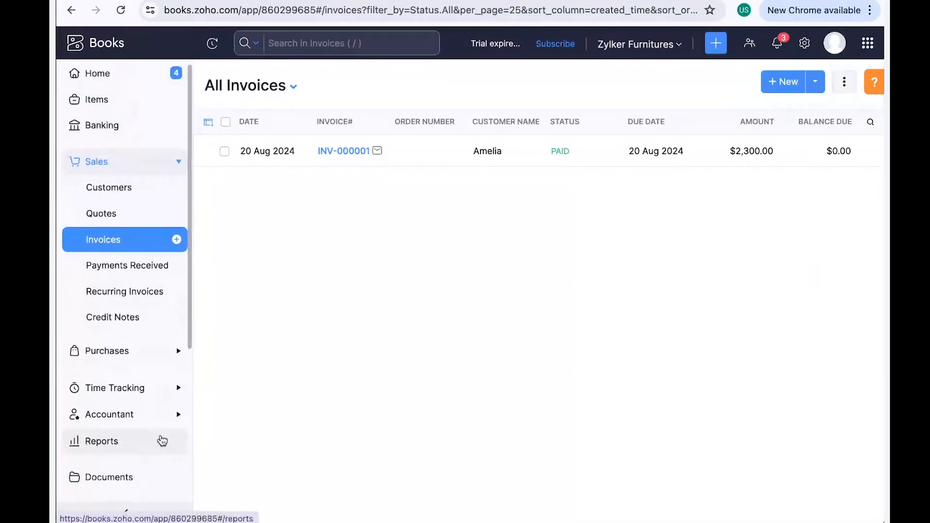
# Search the Reports Center for "sales", open the Sales by Sales Person report, and examine its Others row
pyautogui.click(162, 438)
pyautogui.click(123, 276)
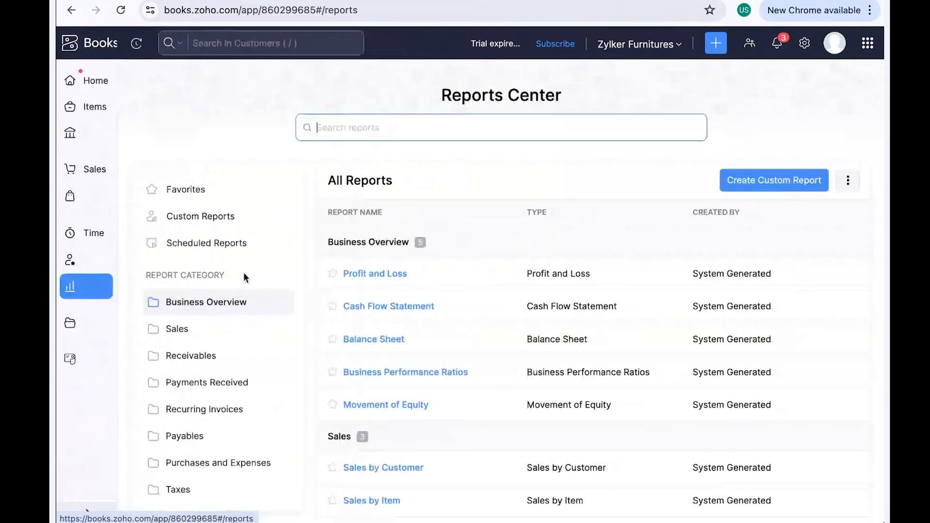
pyautogui.click(387, 129)
pyautogui.write('sales')
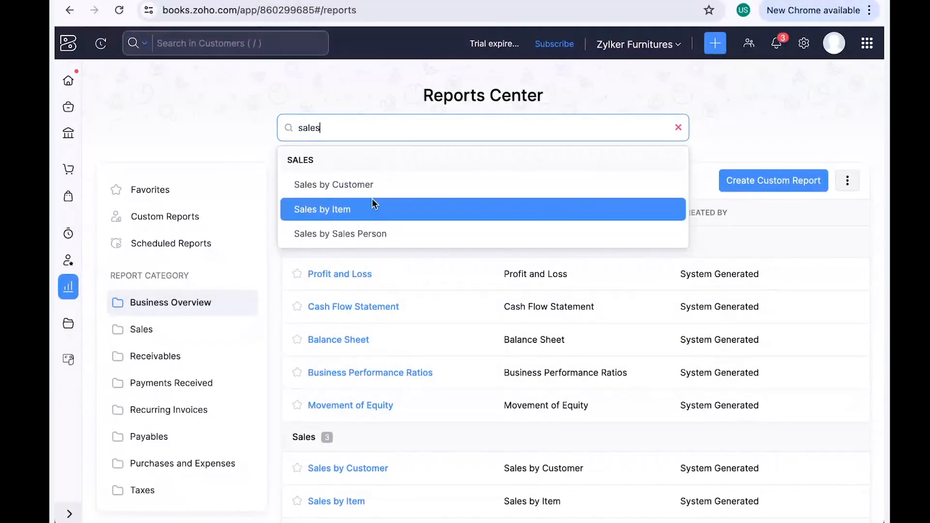
pyautogui.click(347, 236)
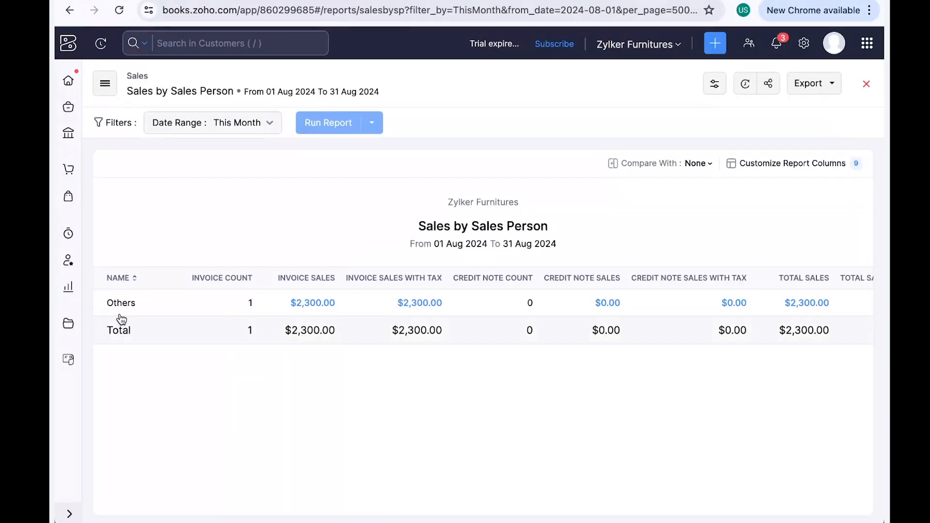
pyautogui.moveTo(107, 304); pyautogui.dragTo(134, 306)
# Return to the Reports Center and look through the Business Overview, Sales and Receivables reports
pyautogui.click(69, 288)
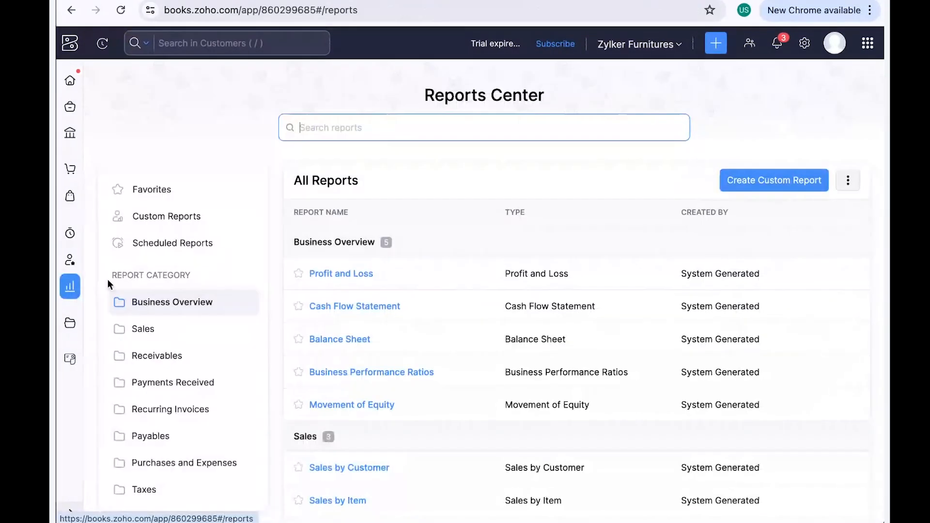
pyautogui.scroll(-2, 338, 325)
pyautogui.scroll(-3, 339, 314)
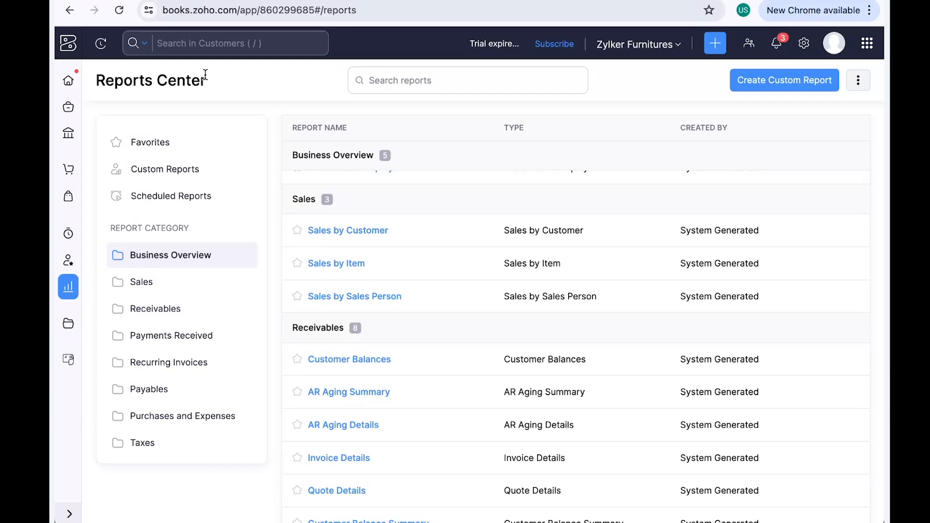
# Start a new invoice from the Sales module and bring up its item table
pyautogui.click(71, 172)
pyautogui.moveTo(170, 219)
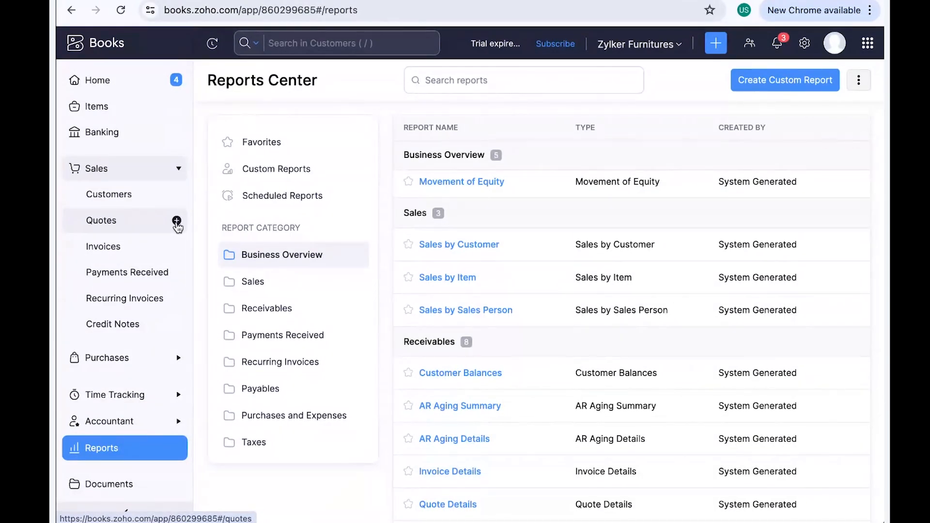
pyautogui.click(177, 221)
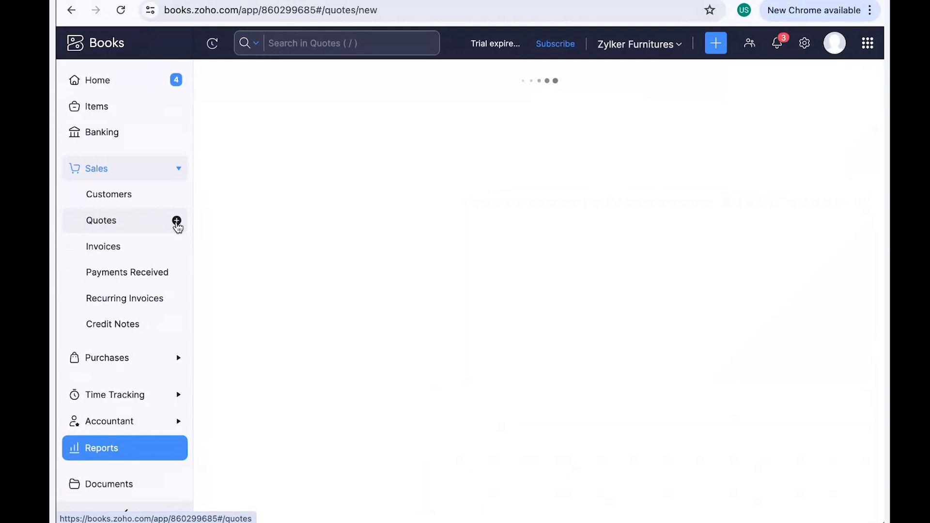
pyautogui.click(178, 248)
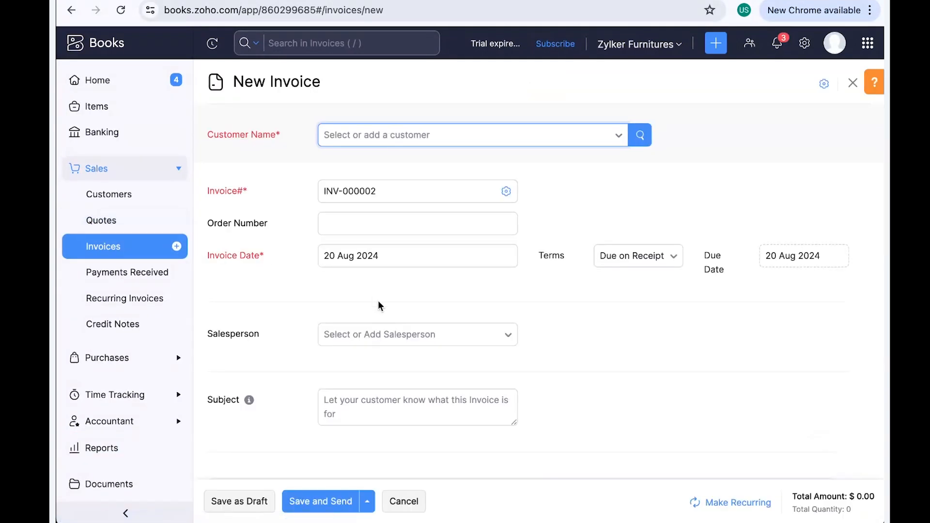
pyautogui.scroll(-8, 378, 300)
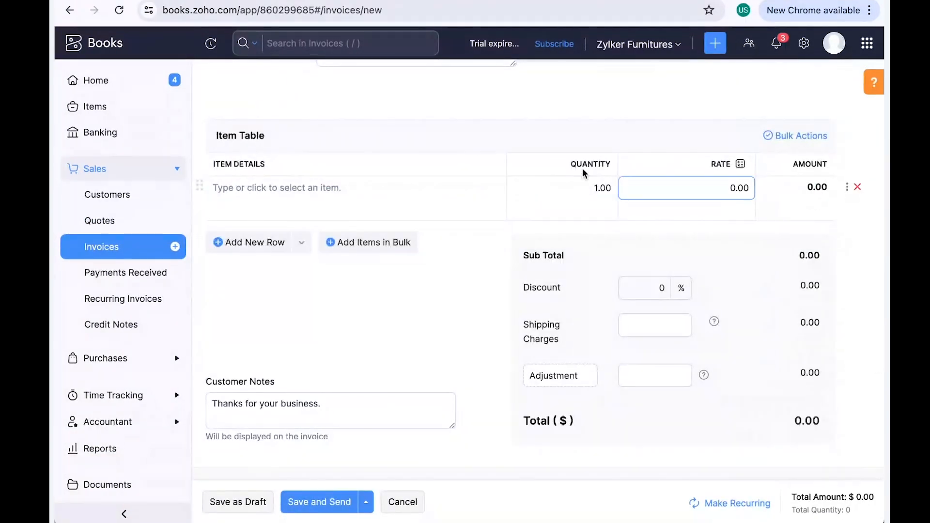
# Examine the Quantity, Rate and Amount columns of the new invoice's item table
pyautogui.moveTo(570, 165); pyautogui.dragTo(605, 165)
pyautogui.moveTo(711, 166); pyautogui.dragTo(736, 165)
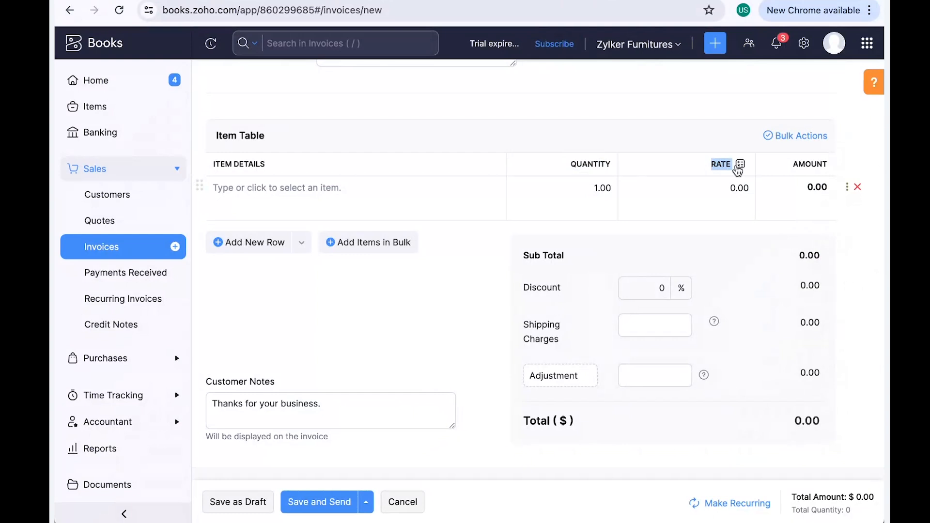
pyautogui.moveTo(793, 164); pyautogui.dragTo(822, 164)
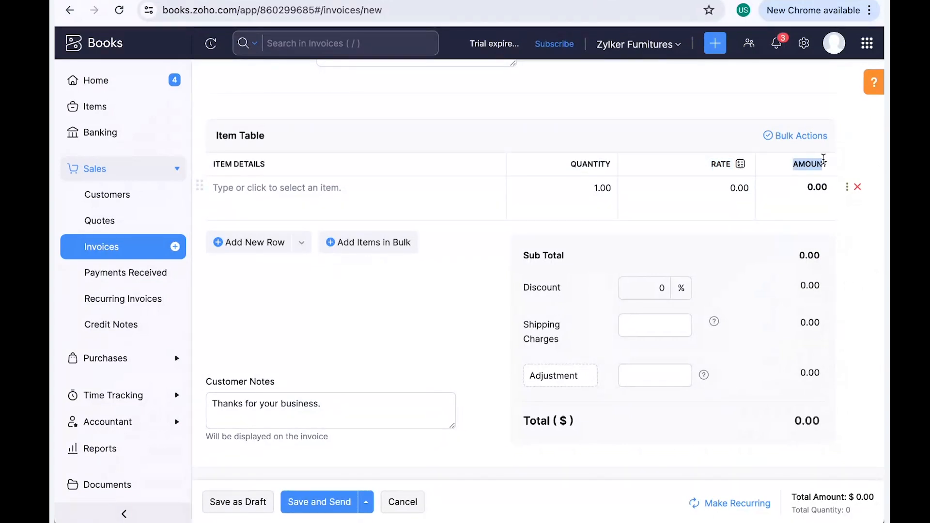
pyautogui.click(565, 193)
pyautogui.click(702, 186)
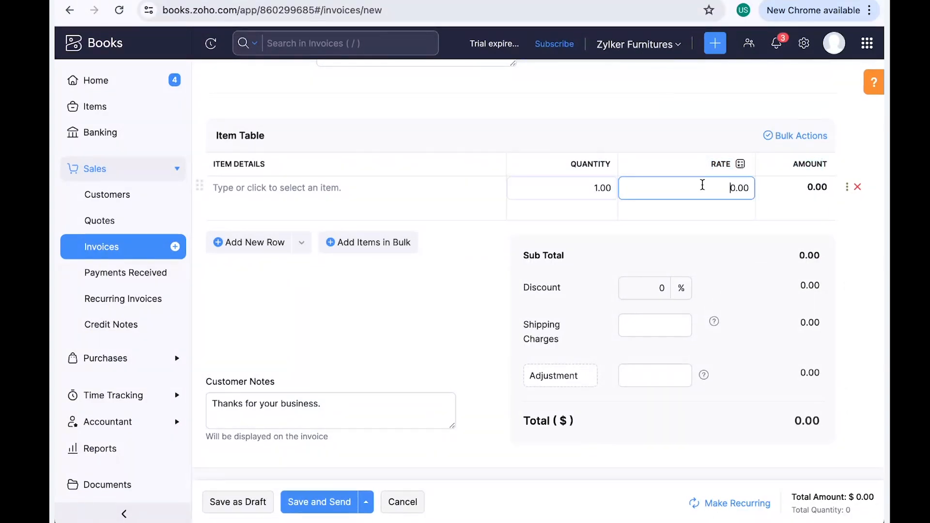
pyautogui.click(687, 93)
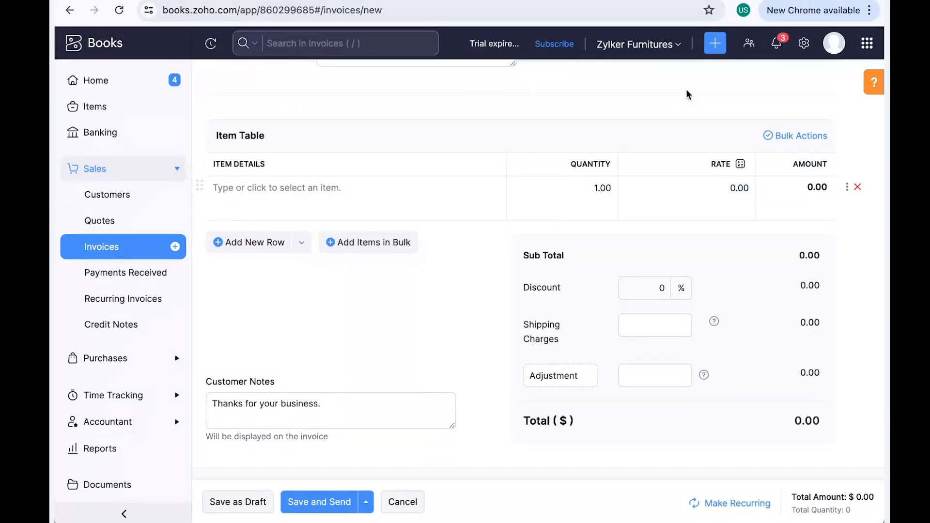
# Set the quantity of the empty item row to 2 and select its rate value
pyautogui.click(479, 186)
pyautogui.moveTo(567, 186); pyautogui.dragTo(610, 187)
pyautogui.click(590, 187)
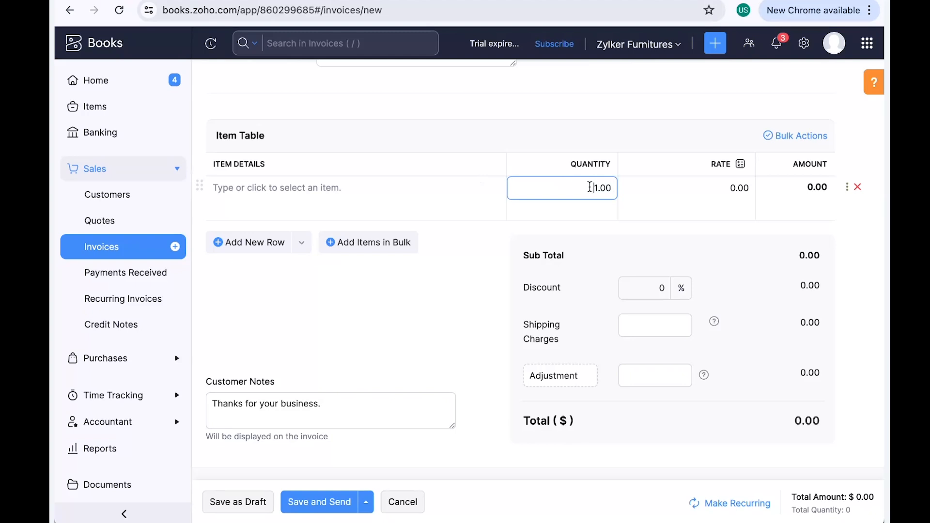
pyautogui.doubleClick(590, 187)
pyautogui.click(590, 186)
pyautogui.doubleClick(590, 187)
pyautogui.write('2')
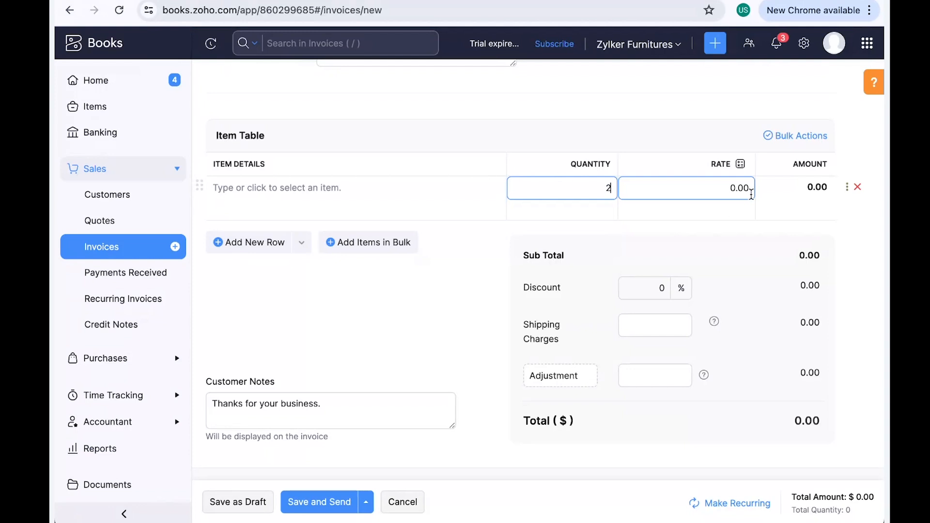
pyautogui.doubleClick(609, 188)
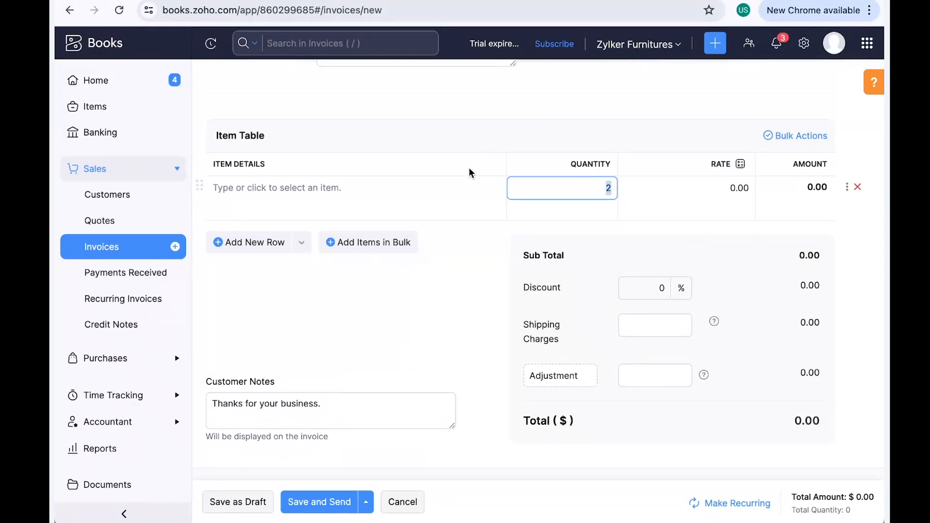
pyautogui.doubleClick(729, 194)
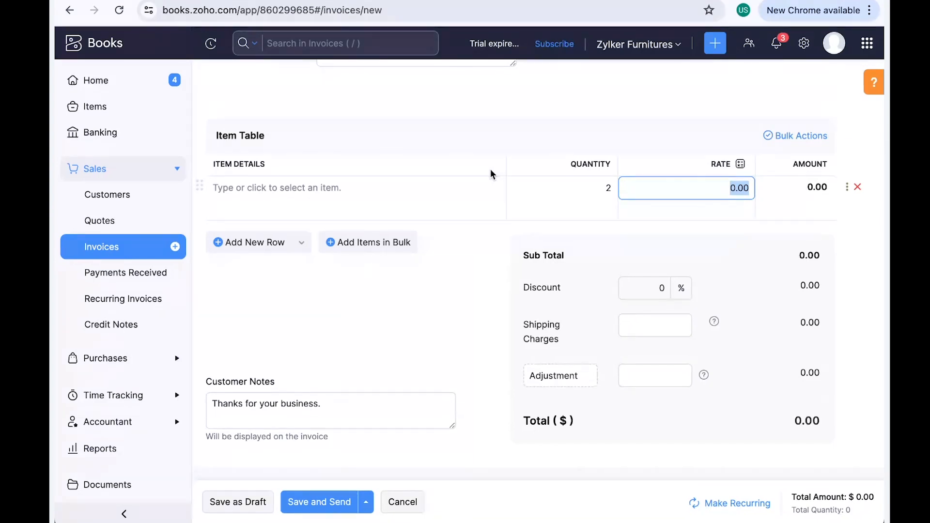
# Switch to the Payments Received report's browser tab and open the field customization settings for invoices from there
pyautogui.scroll(1, 490, 169)
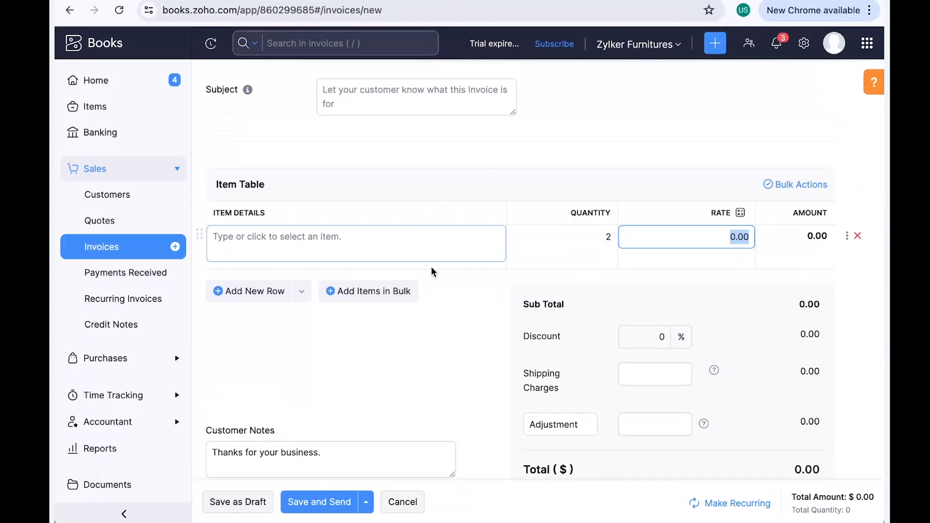
pyautogui.scroll(2, 428, 212)
pyautogui.scroll(1, 428, 212)
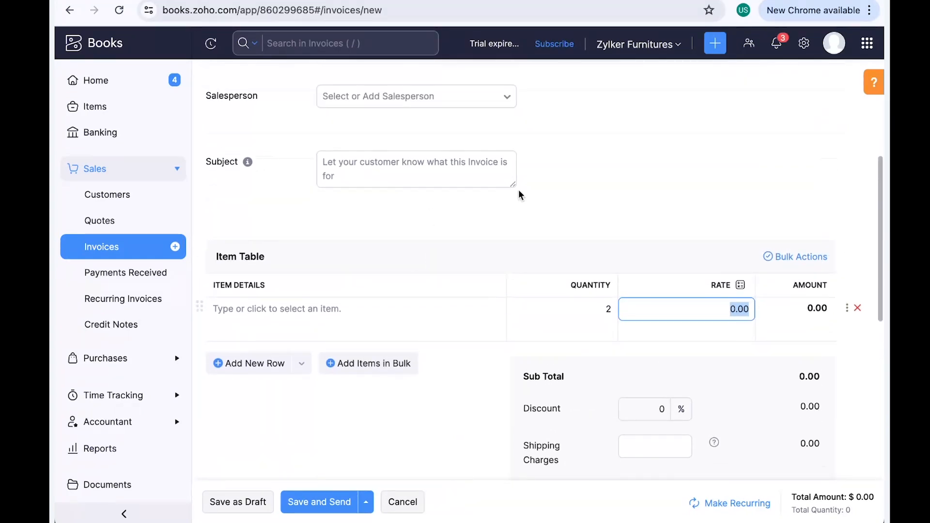
pyautogui.scroll(3, 539, 147)
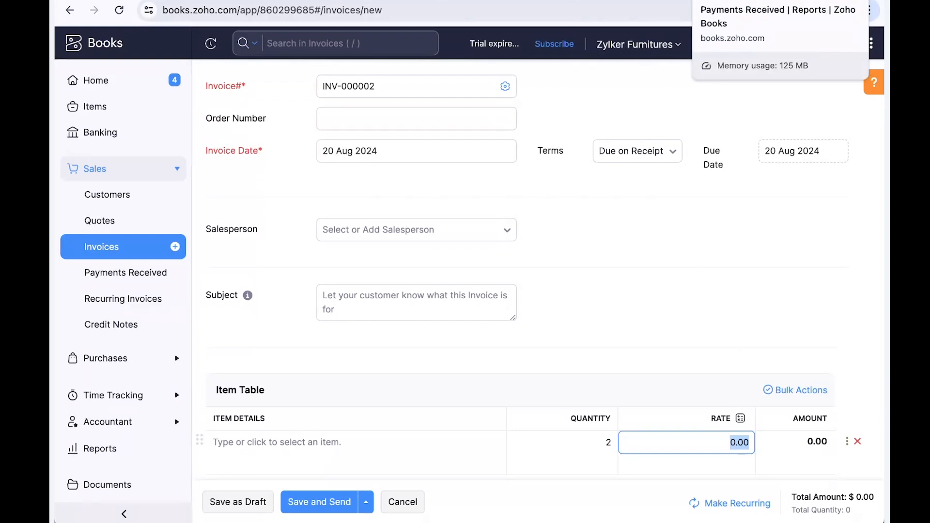
pyautogui.click(741, 1)
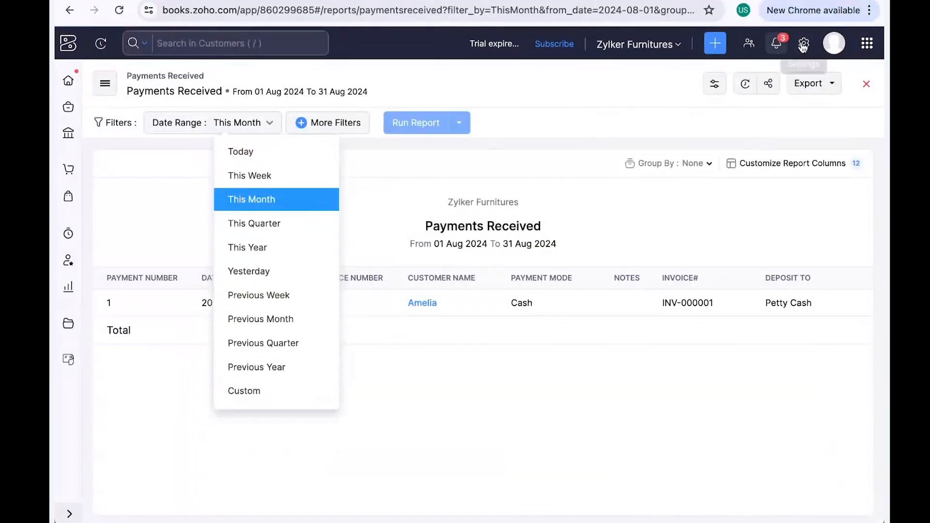
pyautogui.click(803, 45)
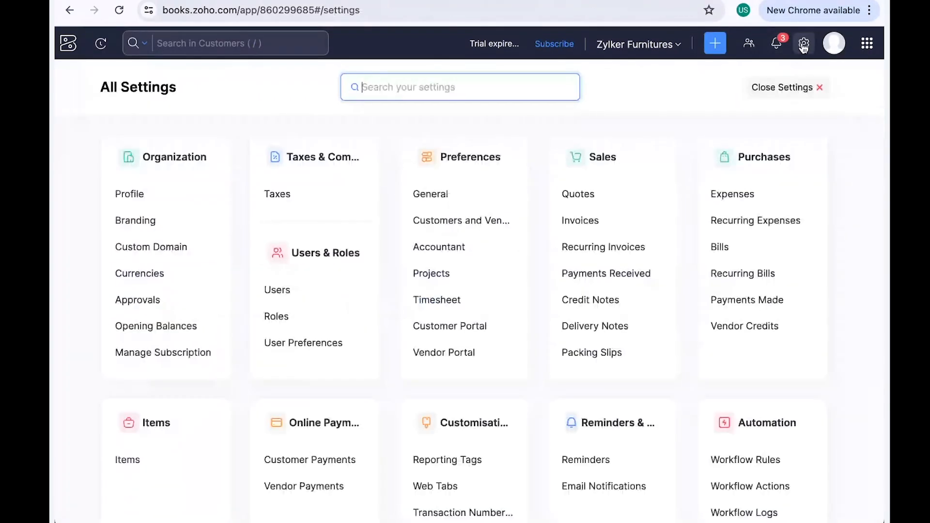
pyautogui.click(598, 226)
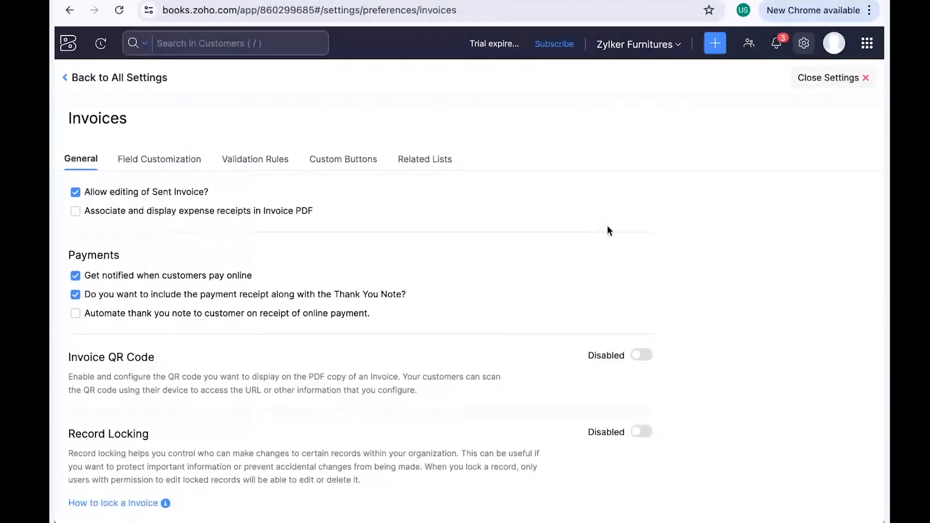
pyautogui.click(142, 158)
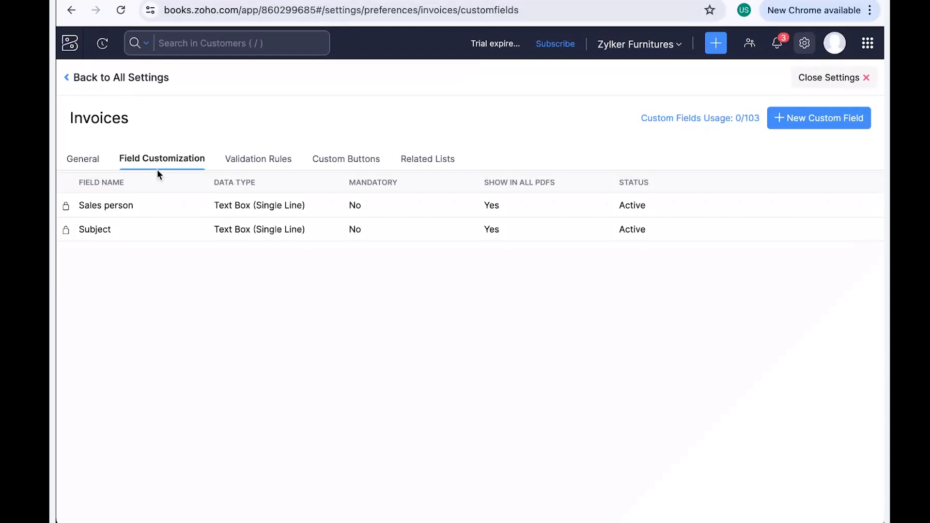
# Start a new custom field for invoices and label it "Commission $"
pyautogui.click(817, 118)
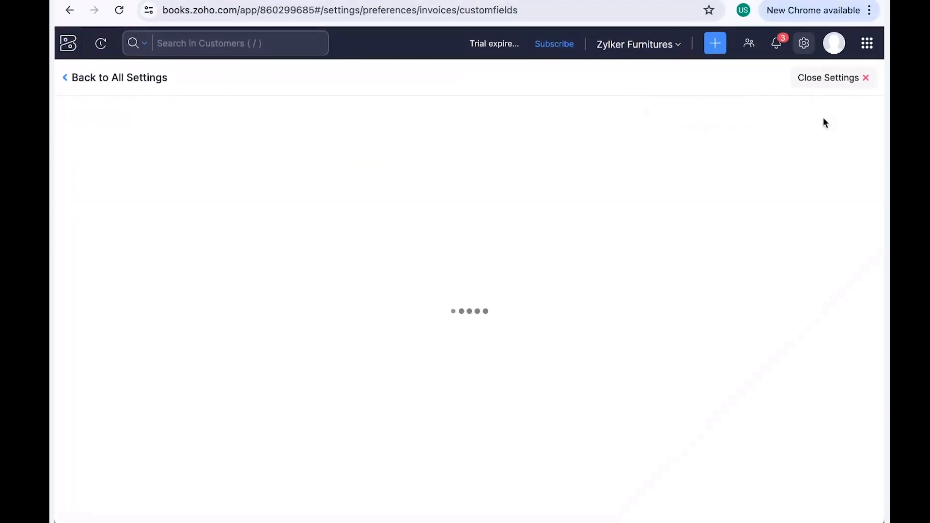
pyautogui.write('Commission')
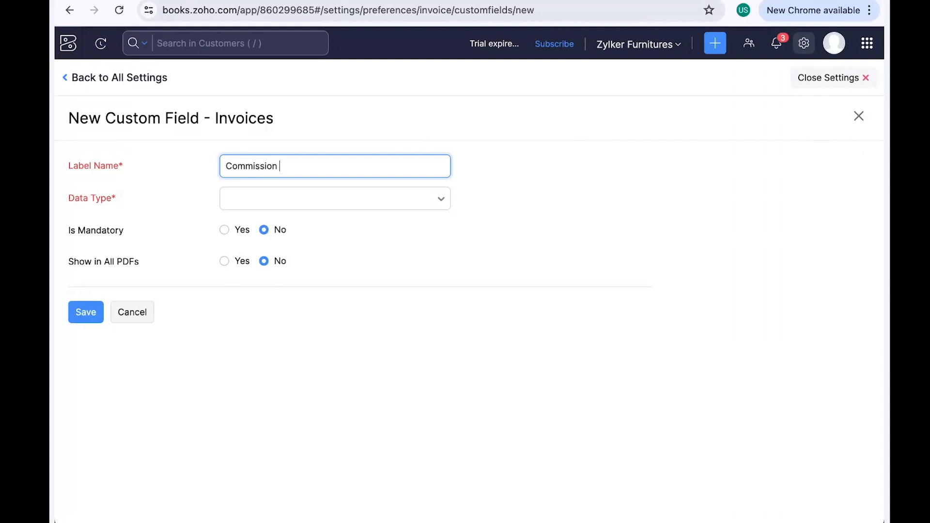
pyautogui.write(' #')
pyautogui.press('BackSpace')
pyautogui.write('$')
# Set the data type of the new commission field to Amount
pyautogui.click(296, 203)
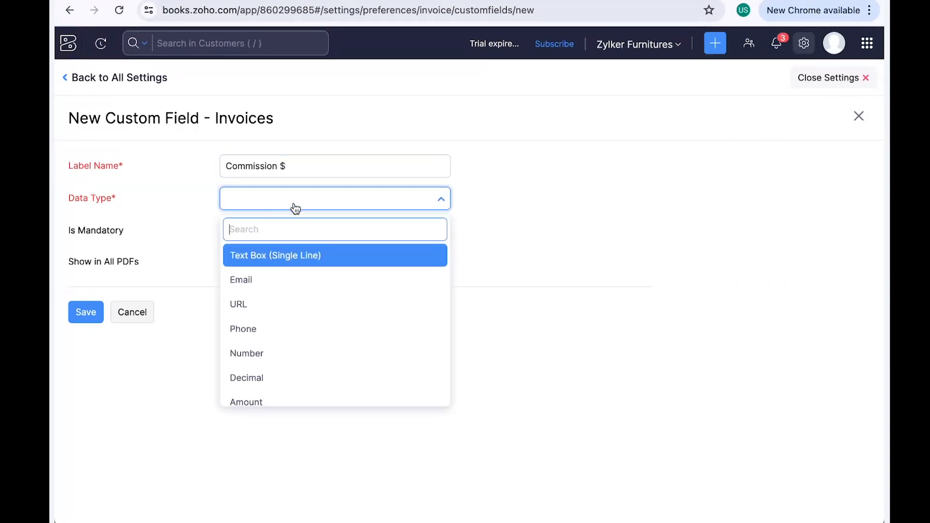
pyautogui.scroll(-5, 276, 346)
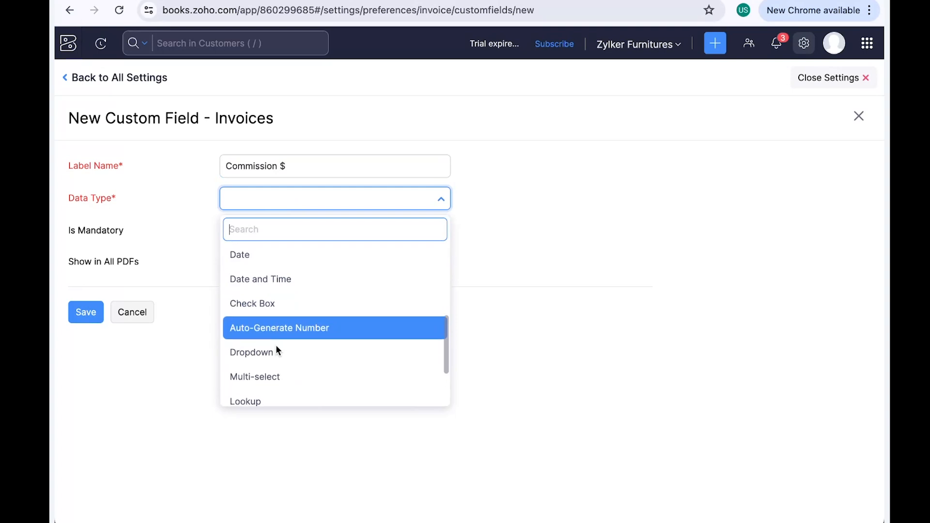
pyautogui.scroll(-2, 277, 348)
pyautogui.scroll(6, 271, 358)
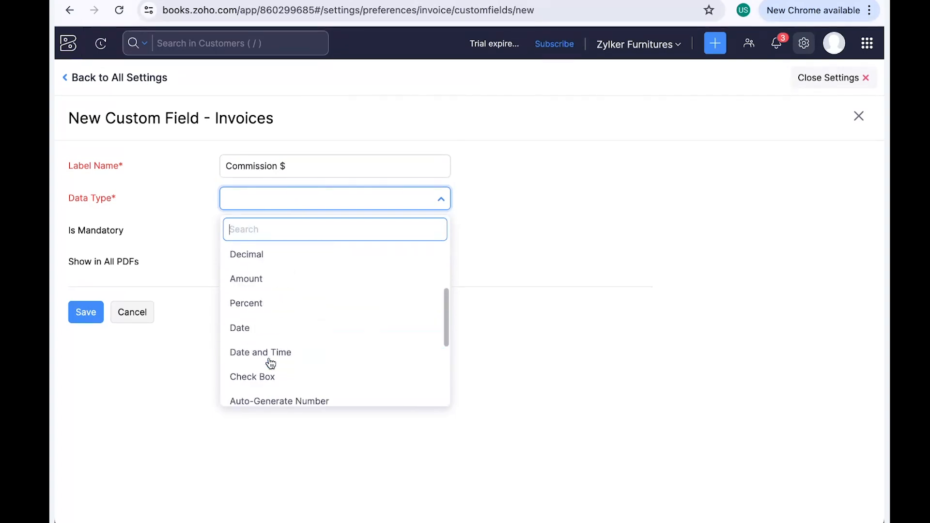
pyautogui.click(272, 318)
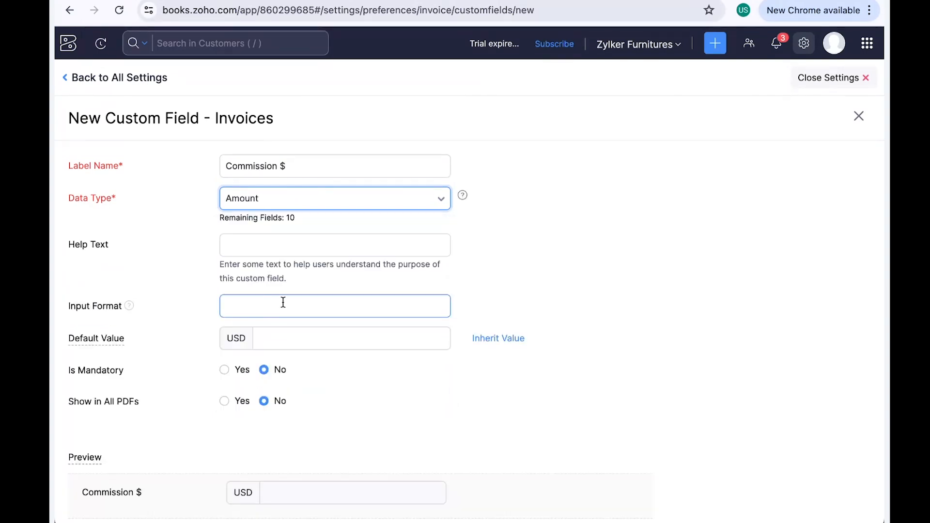
# Try to save the commission field with Show in All PDFs set to No
pyautogui.scroll(-2, 242, 342)
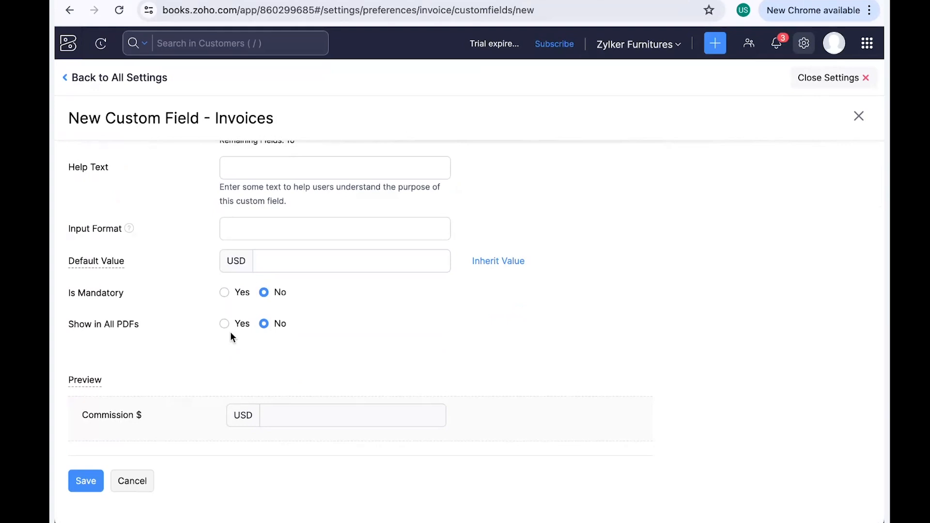
pyautogui.moveTo(155, 324); pyautogui.dragTo(74, 325)
pyautogui.click(92, 330)
pyautogui.click(273, 323)
pyautogui.click(86, 480)
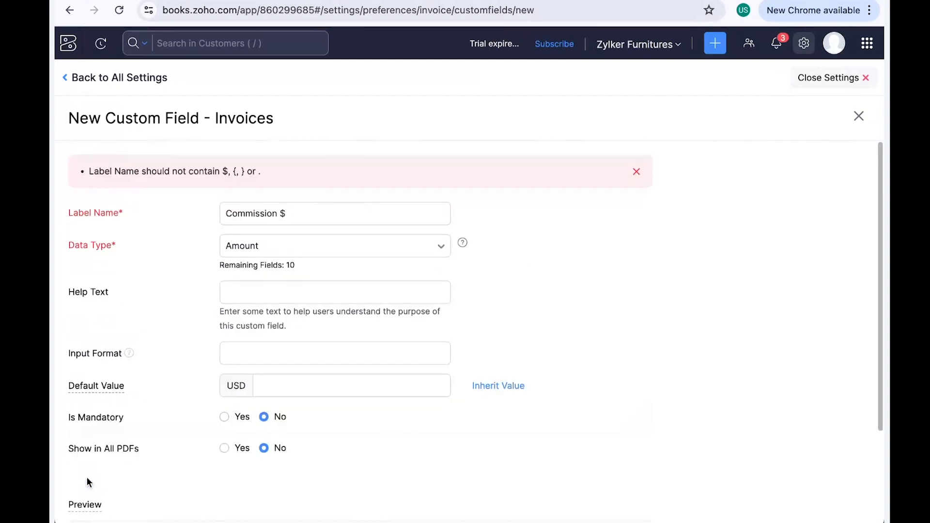
# Change the custom field's label to "Commission Amount" and save the field
pyautogui.click(315, 212)
pyautogui.press('BackSpace')
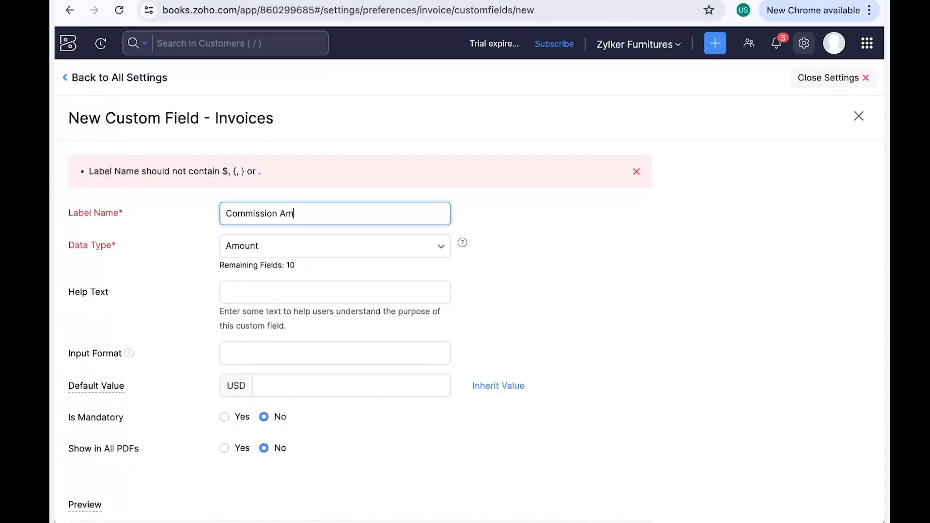
pyautogui.write('unt')
pyautogui.scroll(-3, 126, 419)
pyautogui.click(90, 479)
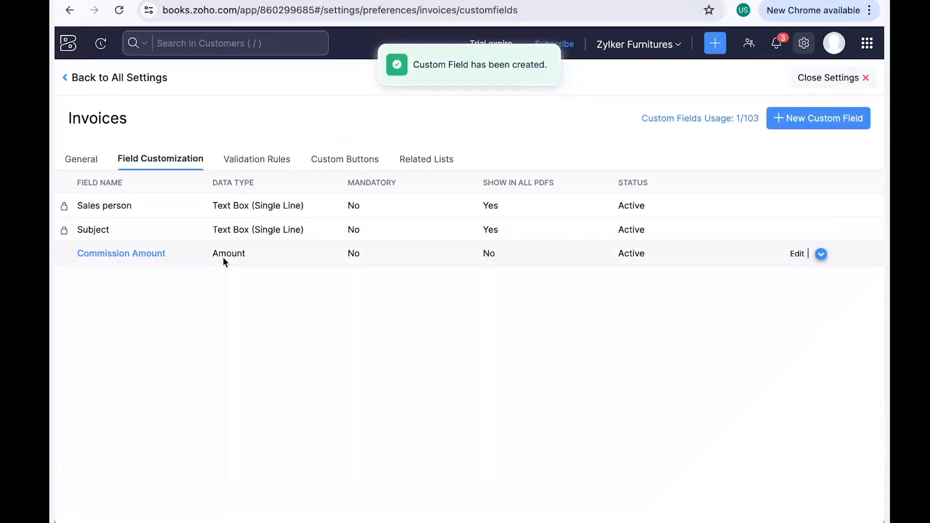
pyautogui.moveTo(185, 257); pyautogui.dragTo(69, 263)
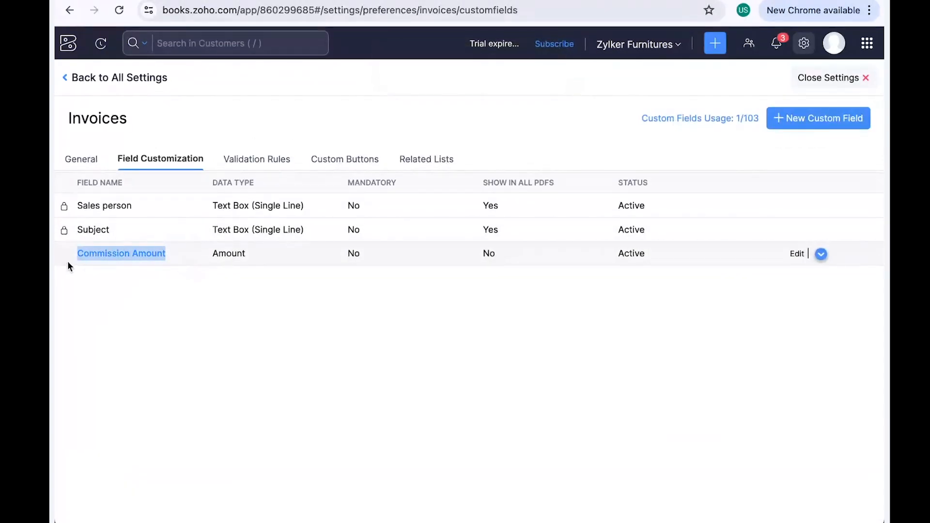
pyautogui.moveTo(67, 119); pyautogui.dragTo(133, 123)
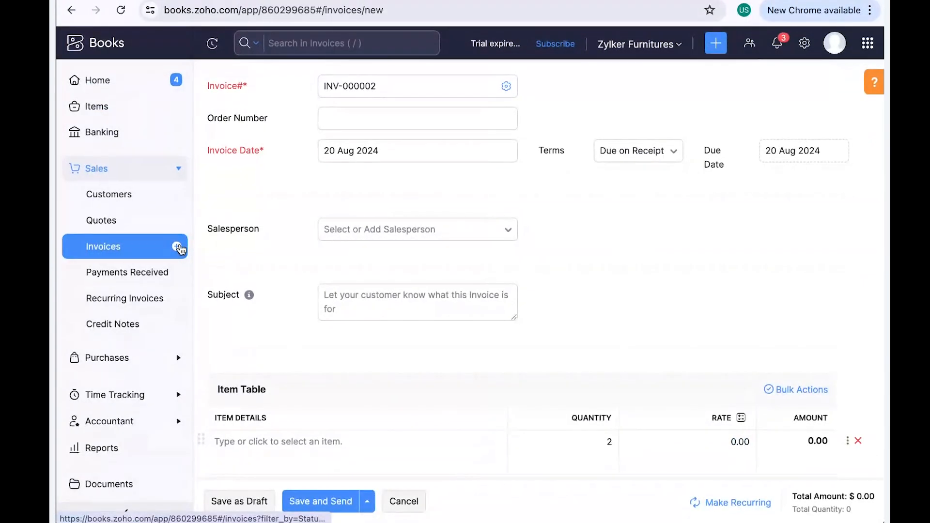
# Discard the unsaved invoice and start a new one, bringing up its Commission Amount field and item table
pyautogui.click(397, 502)
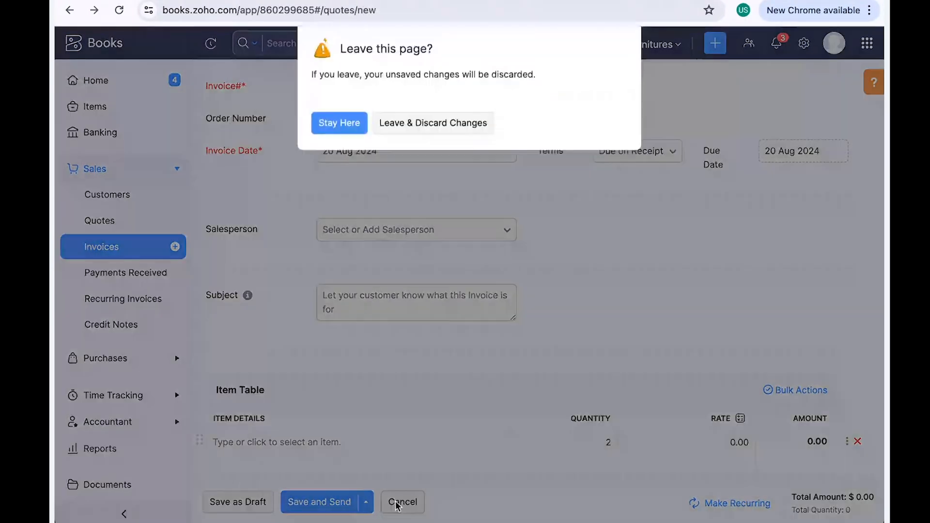
pyautogui.click(465, 130)
pyautogui.click(176, 247)
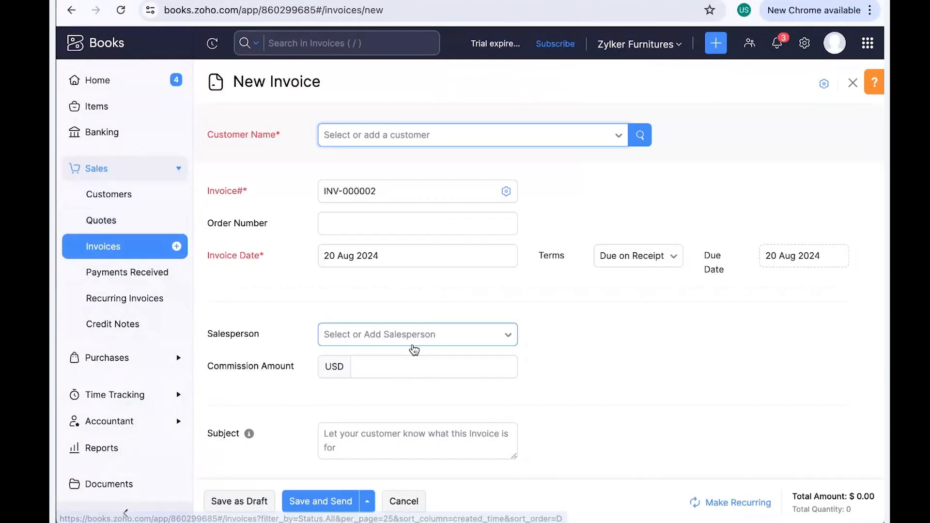
pyautogui.scroll(-2, 247, 291)
pyautogui.moveTo(205, 284); pyautogui.dragTo(301, 296)
pyautogui.scroll(-4, 406, 355)
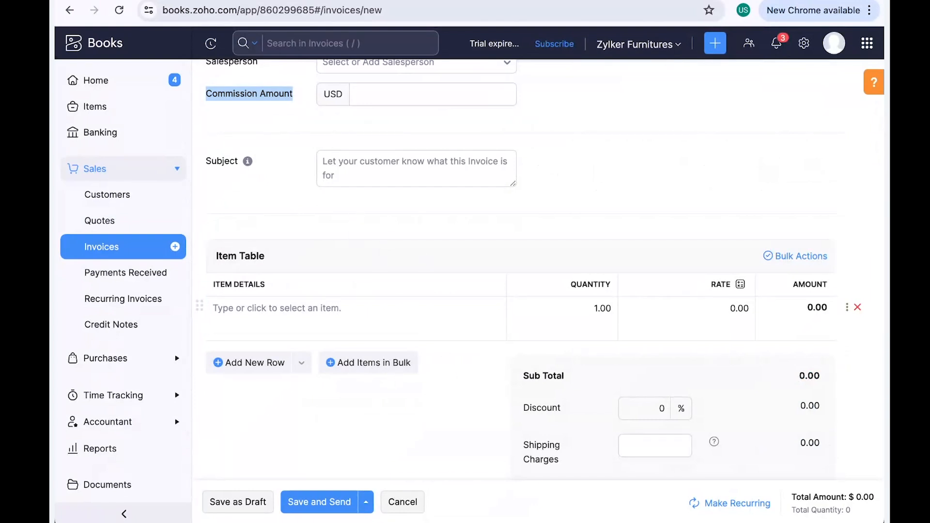
# Switch to the settings browser tab and open the preferences for items
pyautogui.click(707, 0)
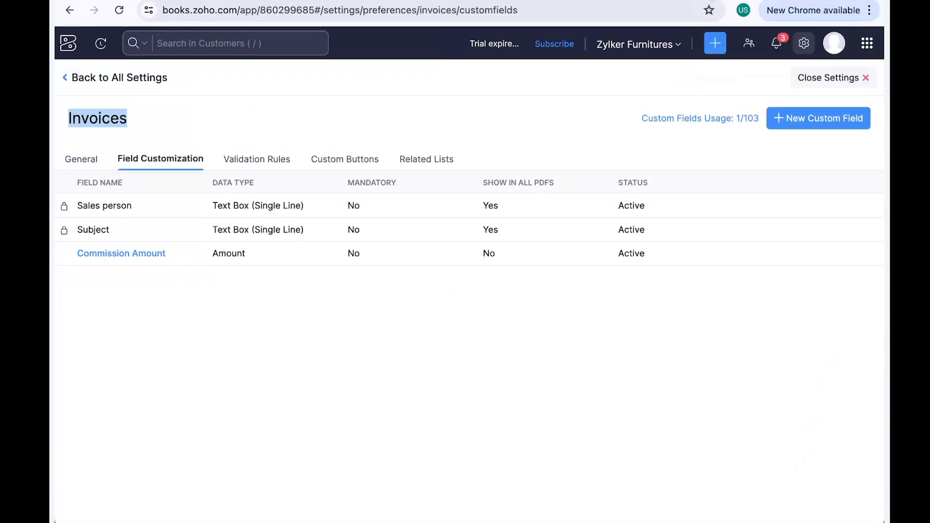
pyautogui.click(805, 47)
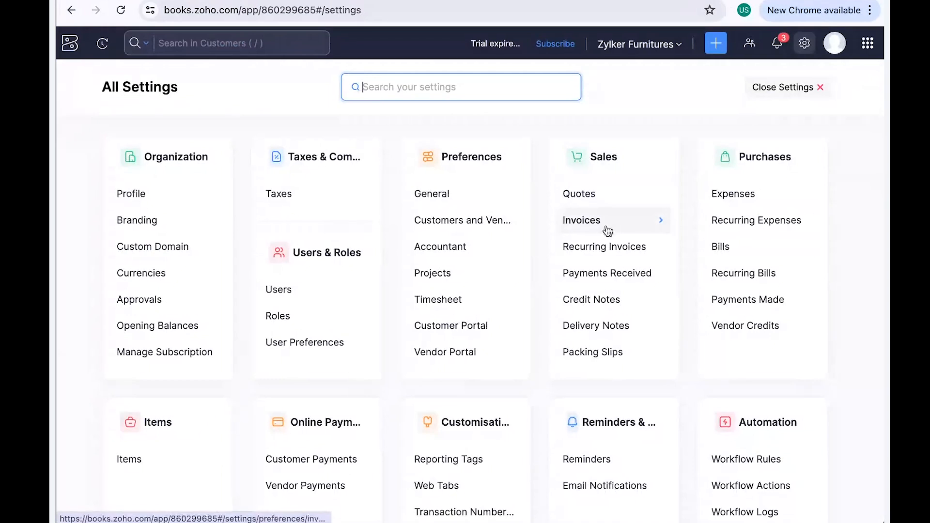
pyautogui.click(129, 460)
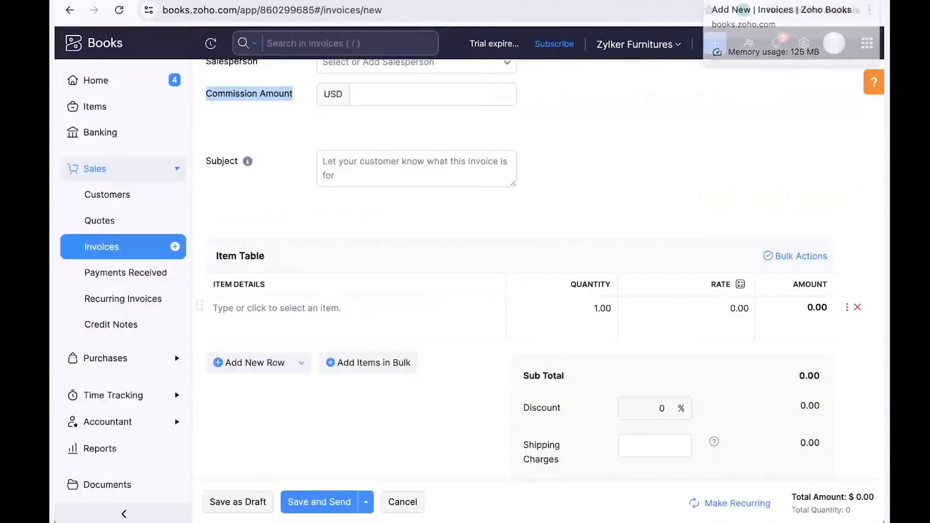
# Return to the new invoice and examine its Commission Amount field and item table
pyautogui.scroll(3, 511, 269)
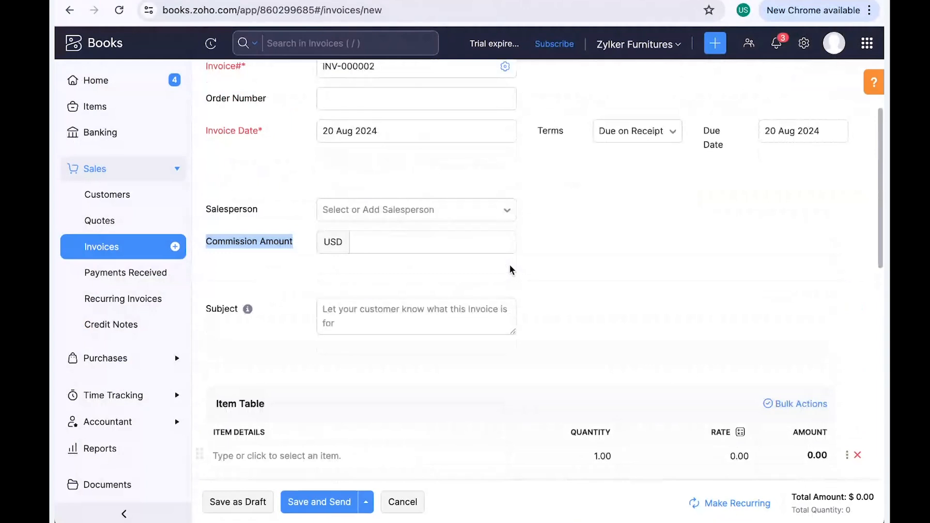
pyautogui.scroll(1, 510, 267)
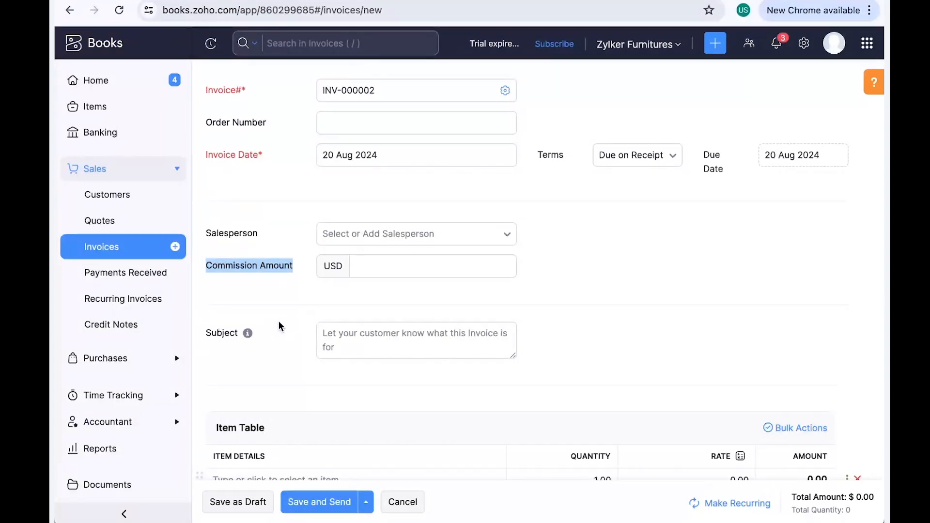
pyautogui.scroll(-3, 310, 324)
pyautogui.click(347, 328)
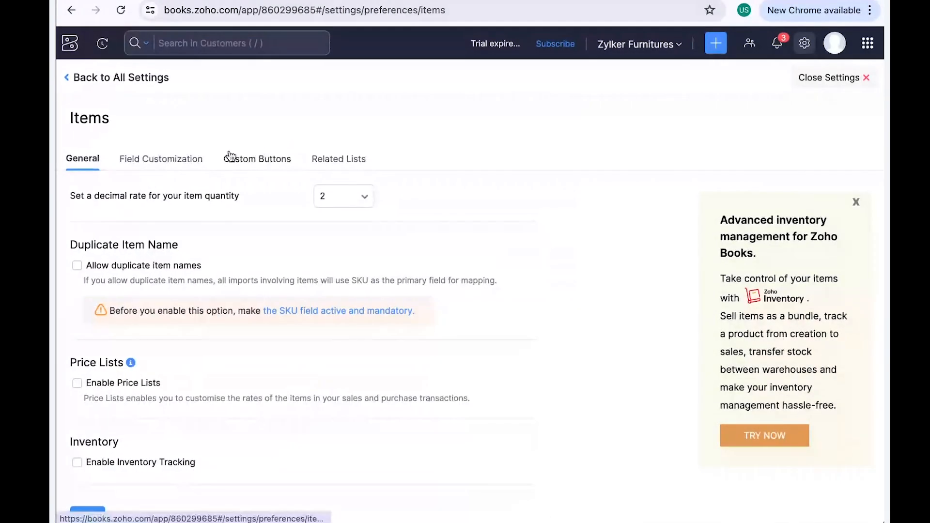
# Open the field customization settings for items in the settings browser tab
pyautogui.click(156, 162)
pyautogui.moveTo(113, 121); pyautogui.dragTo(66, 119)
pyautogui.click(86, 121)
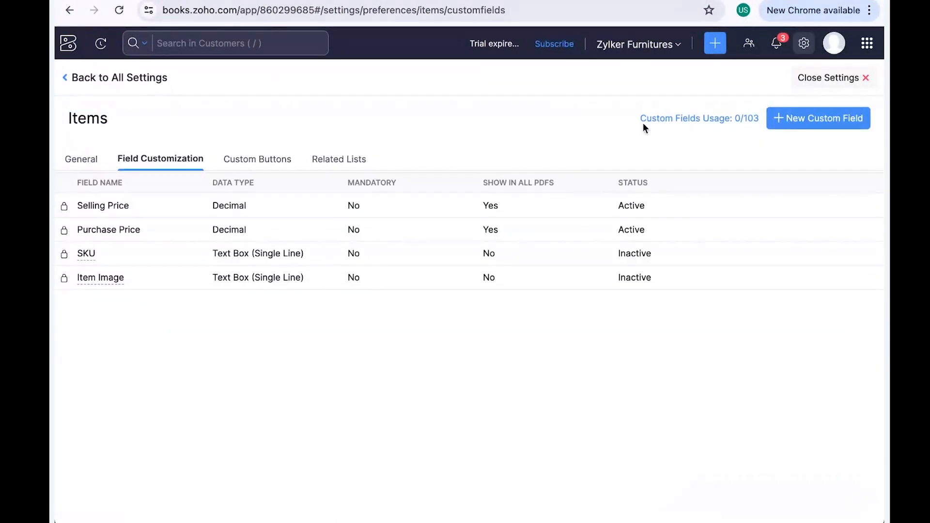
# Start a new custom field for items labelled "Size" with the data type Decimal
pyautogui.click(828, 126)
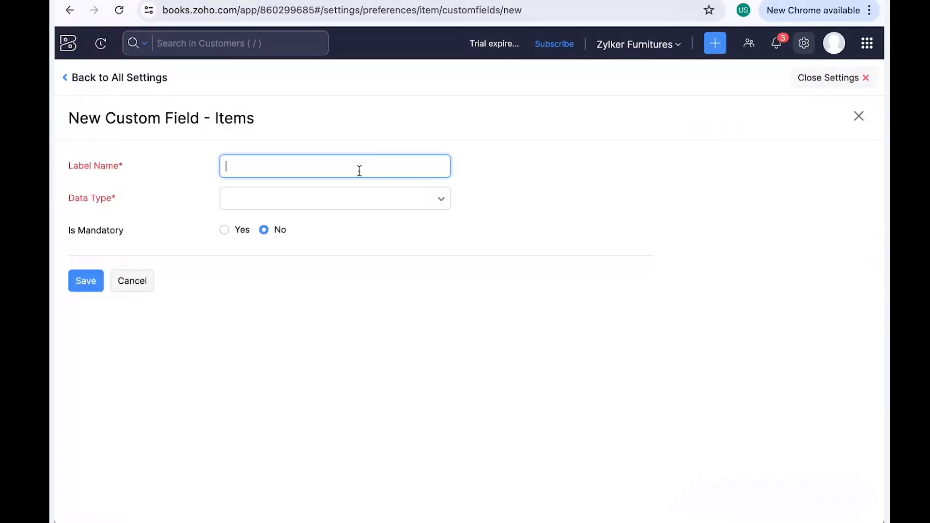
pyautogui.write('Siz')
pyautogui.press('BackSpace')
pyautogui.press('BackSpace')
pyautogui.press('BackSpace')
pyautogui.press('BackSpace')
pyautogui.press('BackSpace')
pyautogui.click(381, 198)
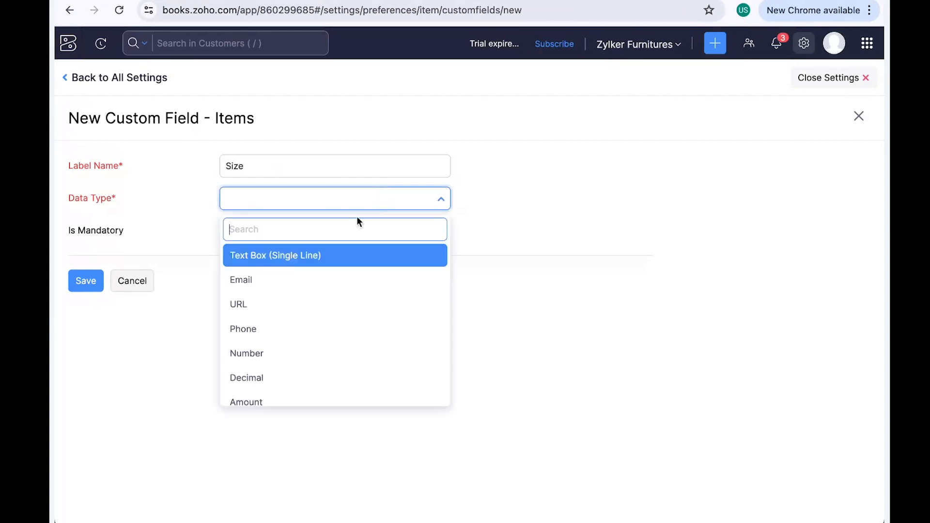
pyautogui.click(281, 378)
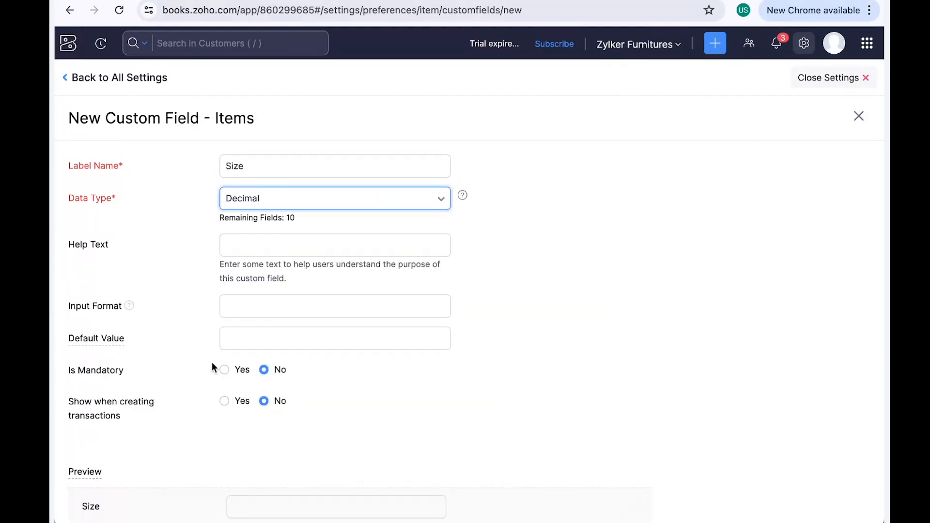
# Show the Size field when creating sales and purchase transactions and in all PDFs, and save it
pyautogui.scroll(-2, 160, 402)
pyautogui.click(225, 310)
pyautogui.moveTo(71, 314); pyautogui.dragTo(120, 322)
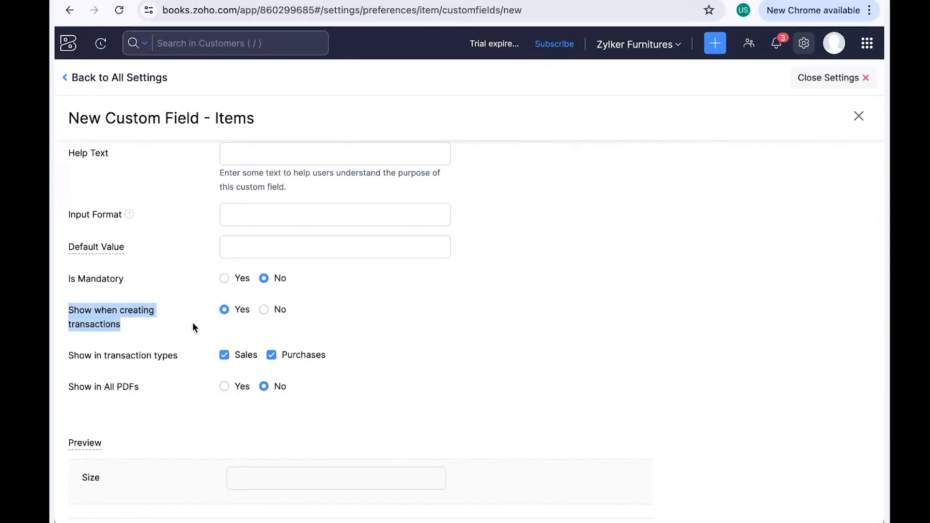
pyautogui.click(227, 386)
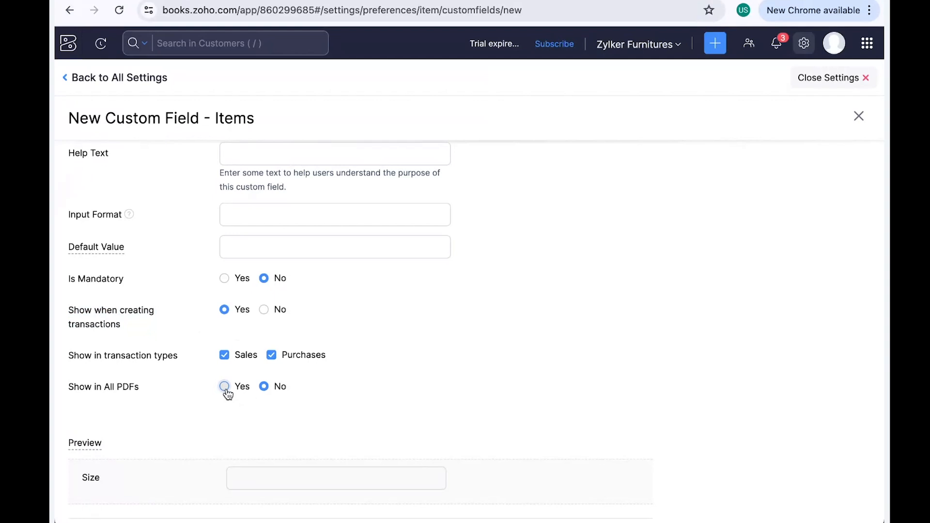
pyautogui.scroll(-2, 236, 423)
pyautogui.click(77, 478)
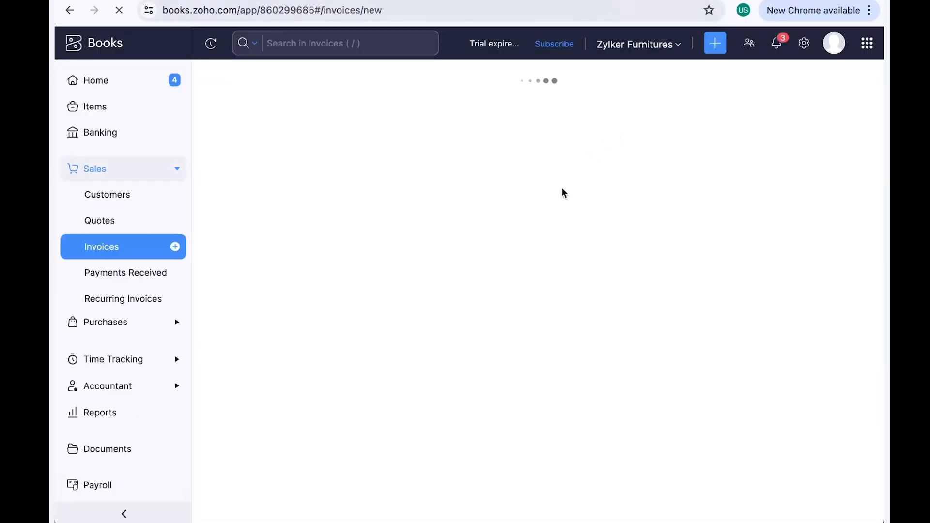
# Reload the new invoice form and examine the Size column of its item table
pyautogui.scroll(-5, 567, 344)
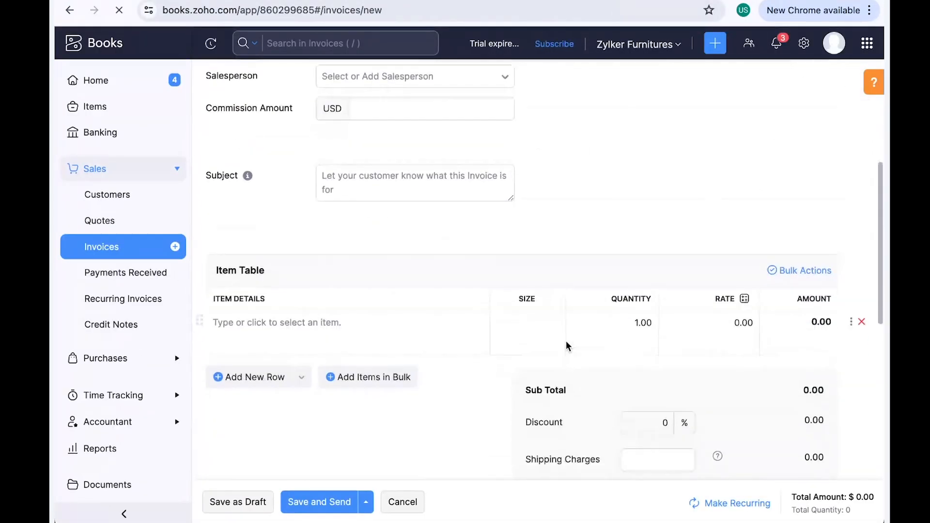
pyautogui.moveTo(517, 272); pyautogui.dragTo(541, 275)
pyautogui.click(531, 289)
# Add Glass Table to the invoice's item table and set its size to 1
pyautogui.click(373, 289)
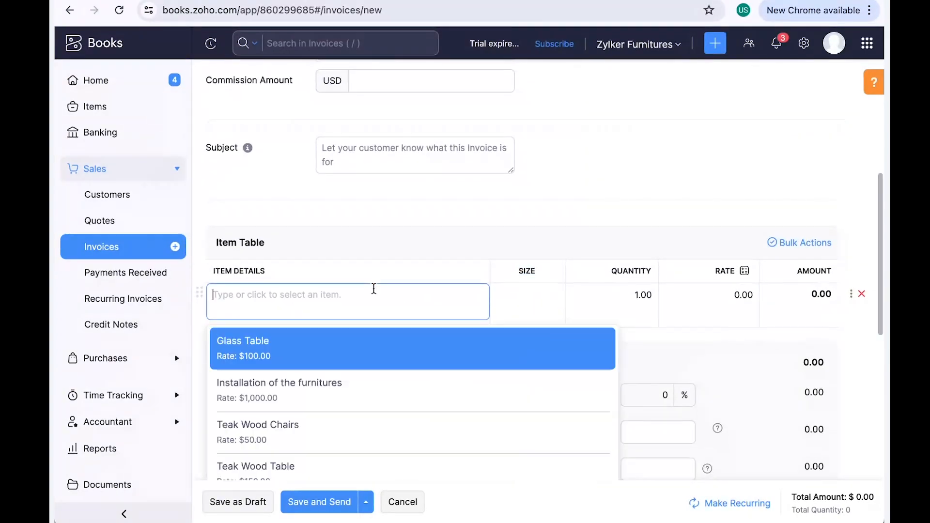
pyautogui.click(364, 352)
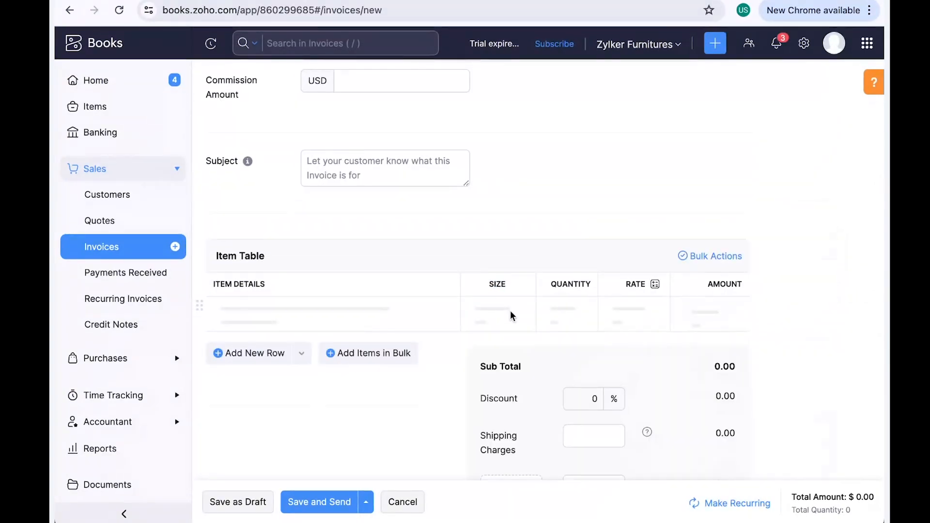
pyautogui.click(517, 304)
pyautogui.click(641, 211)
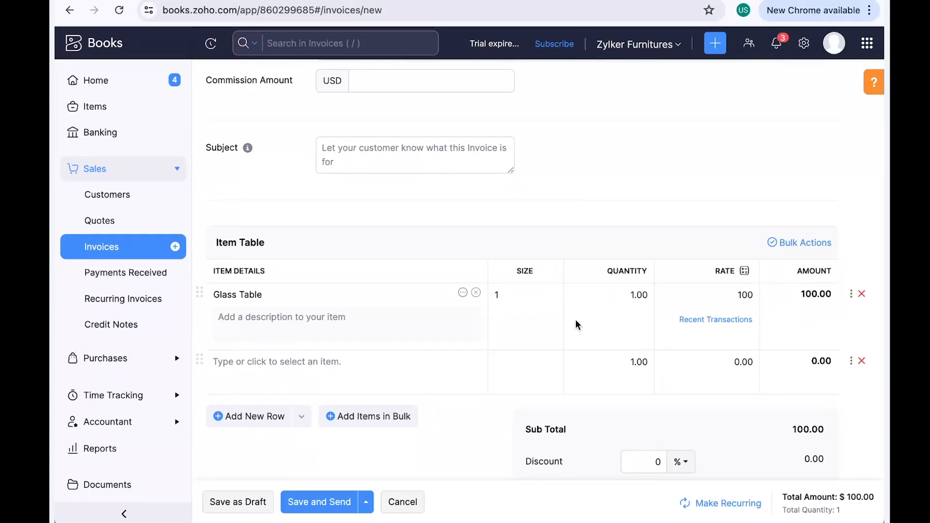
pyautogui.click(365, 365)
pyautogui.click(508, 300)
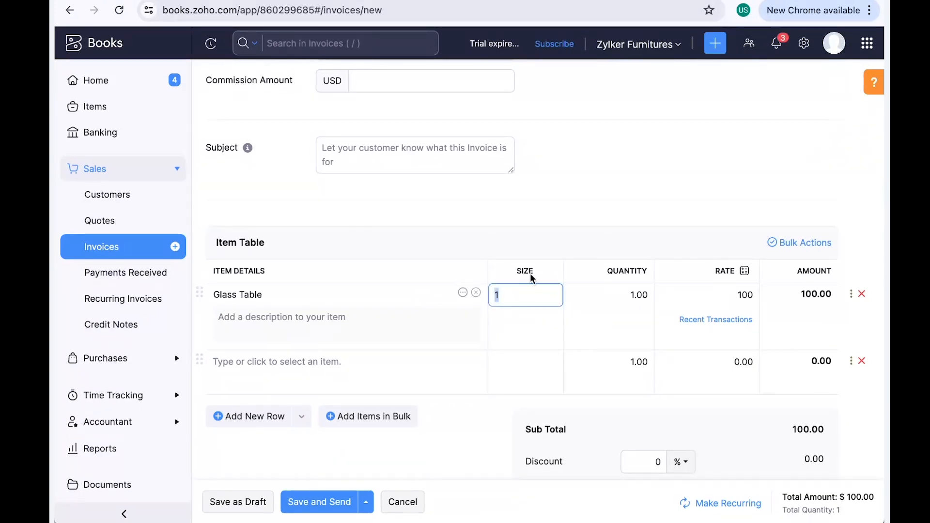
# Try to save the invoice as a draft and select its customer
pyautogui.click(248, 511)
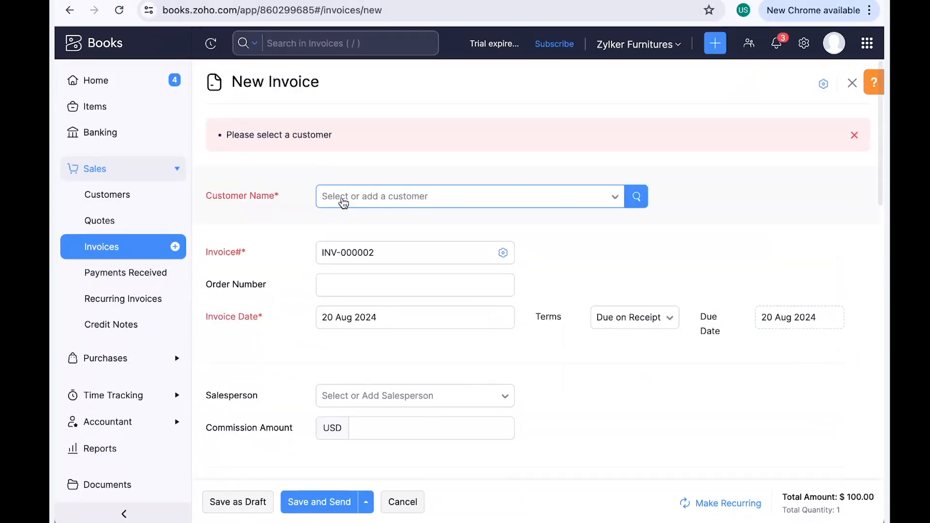
pyautogui.click(337, 199)
pyautogui.click(351, 270)
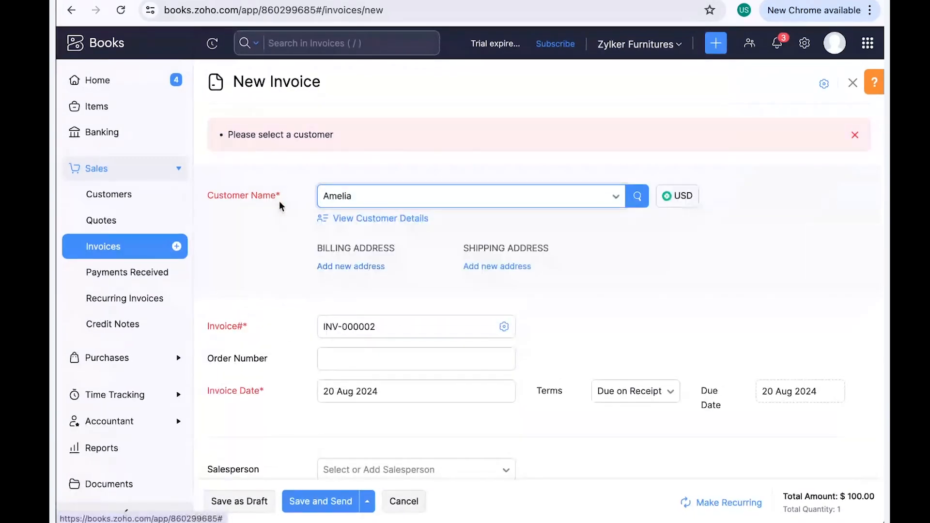
# Save the invoice as a draft and examine the Size column in its preview
pyautogui.click(243, 501)
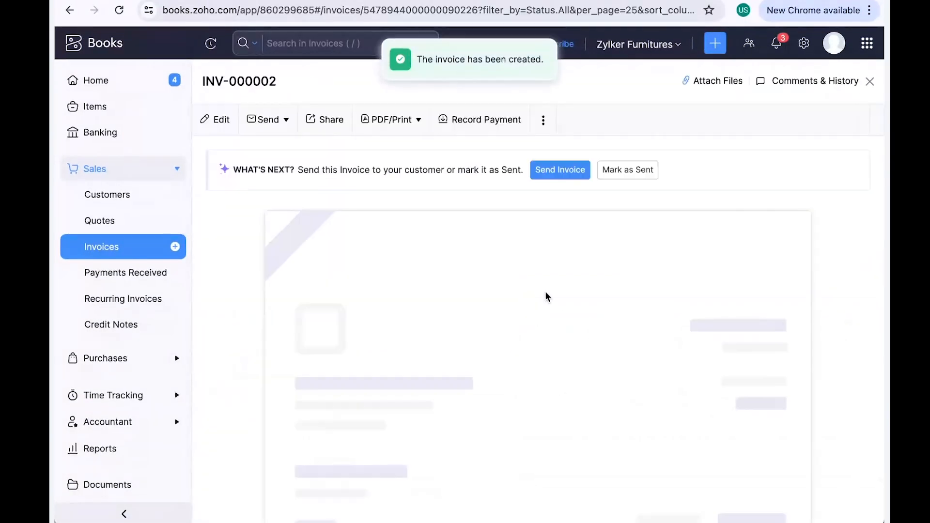
pyautogui.scroll(-1, 562, 368)
pyautogui.doubleClick(563, 319)
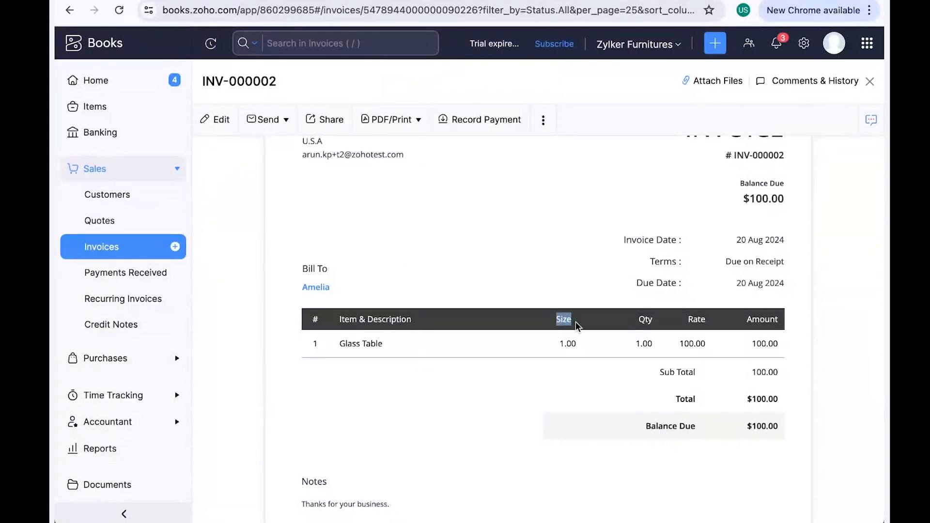
pyautogui.moveTo(556, 318); pyautogui.dragTo(575, 317)
# Edit the draft invoice to clear the size of the Glass Table line, save it and review the item table in the preview
pyautogui.click(213, 121)
pyautogui.scroll(-1, 571, 388)
pyautogui.scroll(-9, 572, 389)
pyautogui.click(504, 200)
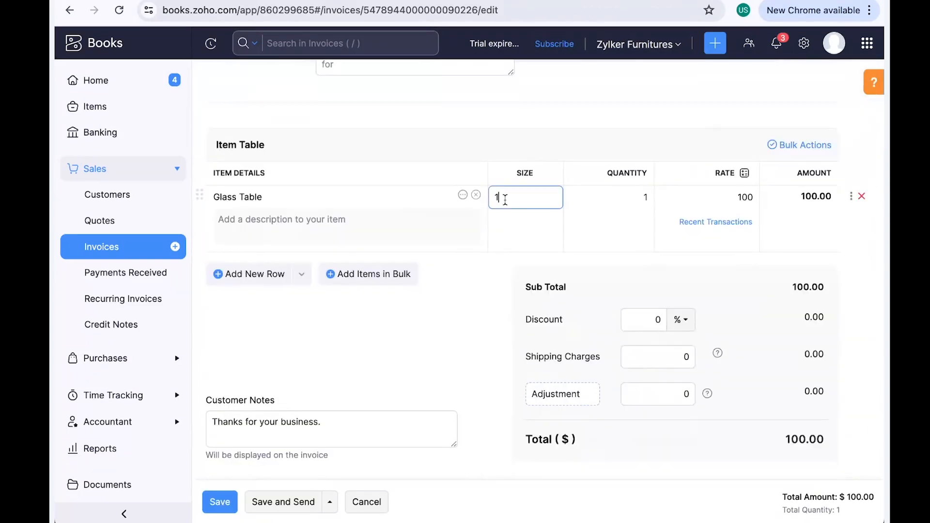
pyautogui.press('BackSpace')
pyautogui.doubleClick(515, 177)
pyautogui.click(215, 504)
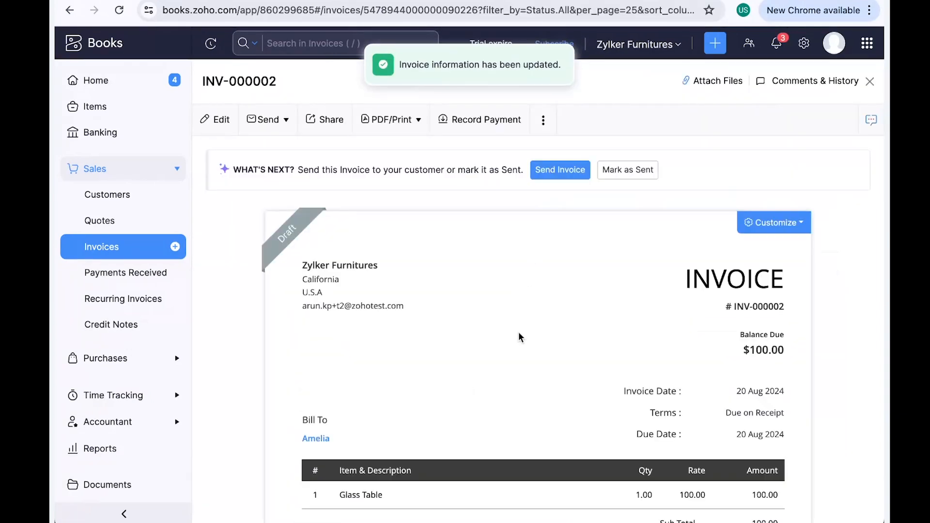
pyautogui.scroll(-1, 519, 337)
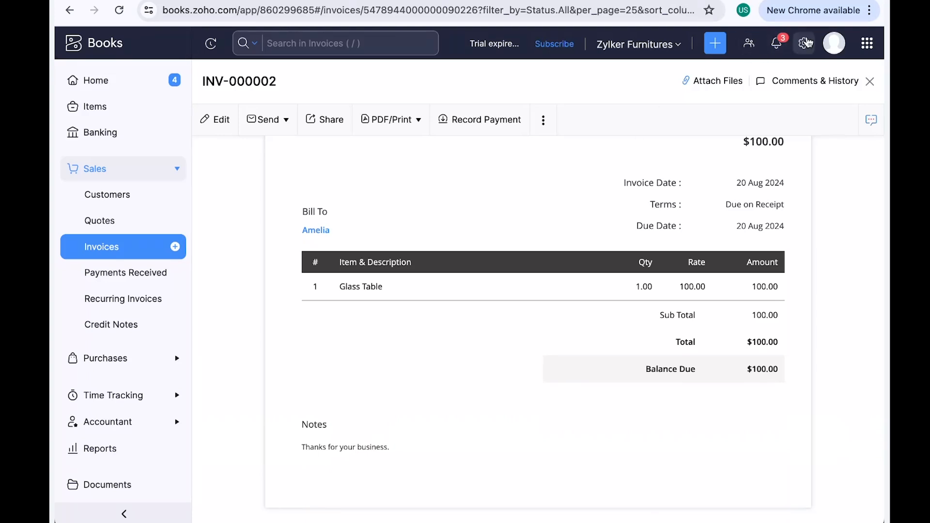
# Open the Workflow Rules in the automation settings and start a new workflow rule
pyautogui.click(804, 51)
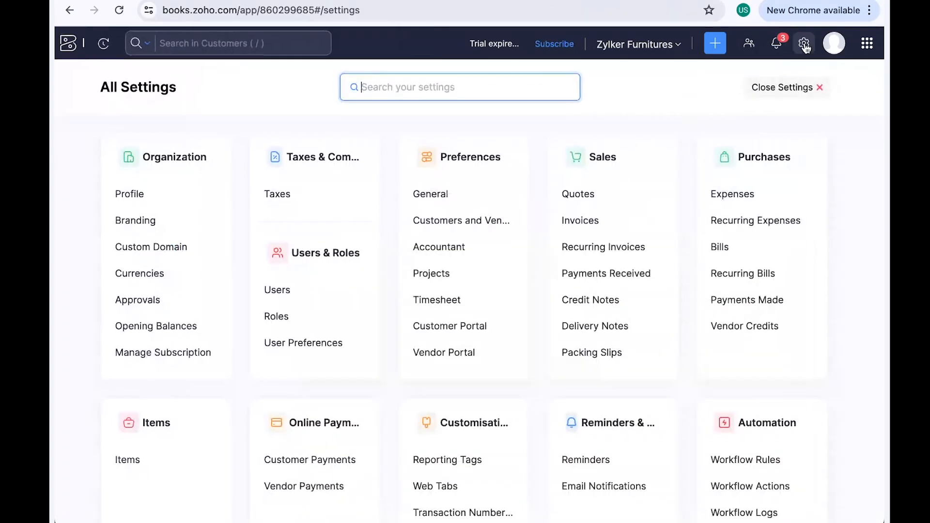
pyautogui.scroll(-5, 712, 201)
pyautogui.moveTo(797, 179); pyautogui.dragTo(737, 179)
pyautogui.click(735, 217)
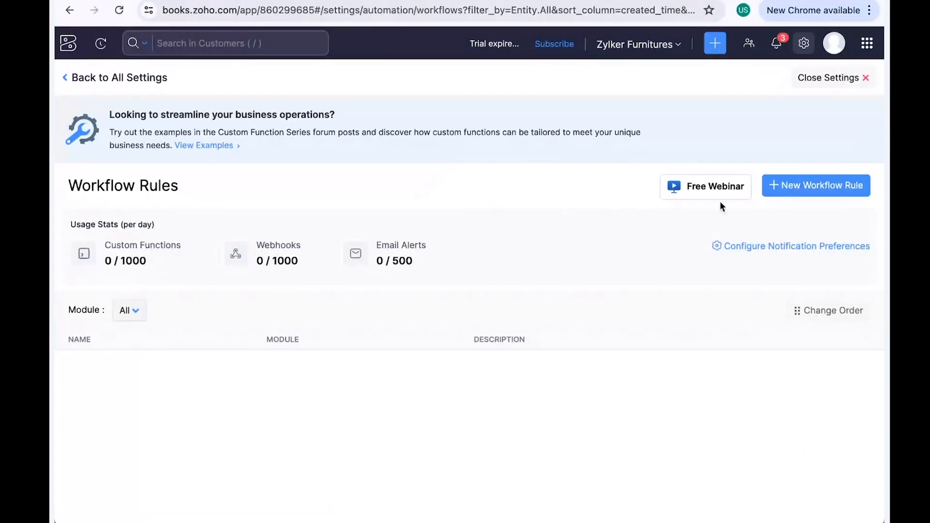
pyautogui.click(805, 188)
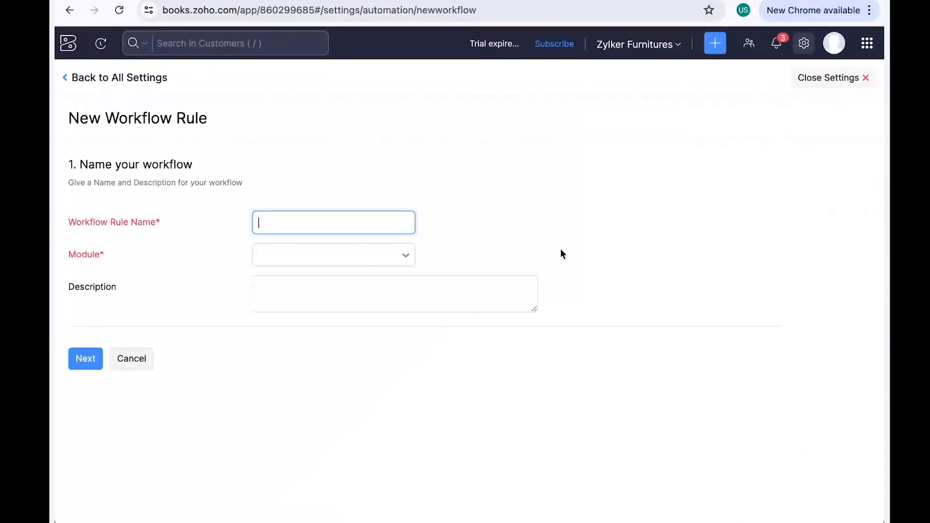
# Set the workflow rule's module to Invoice, name it Calculate Commission and continue to the trigger settings
pyautogui.click(348, 268)
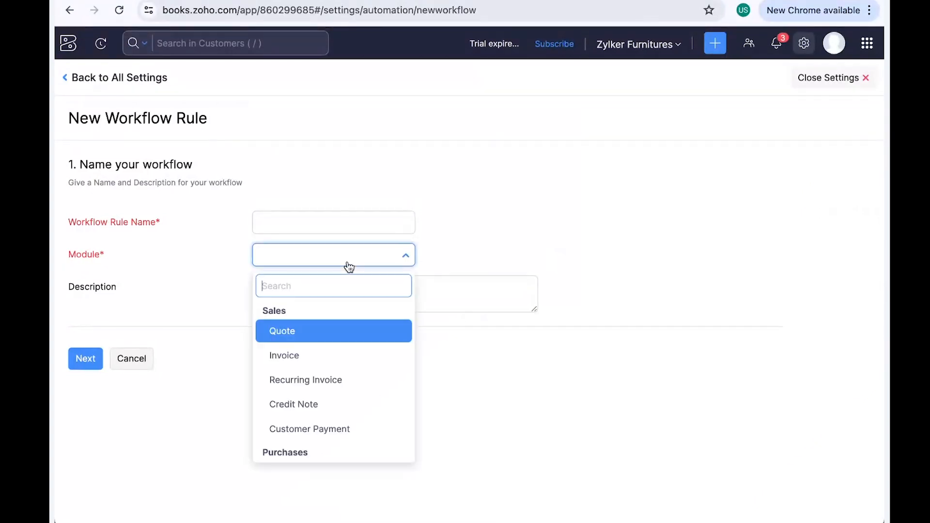
pyautogui.click(354, 356)
pyautogui.click(326, 227)
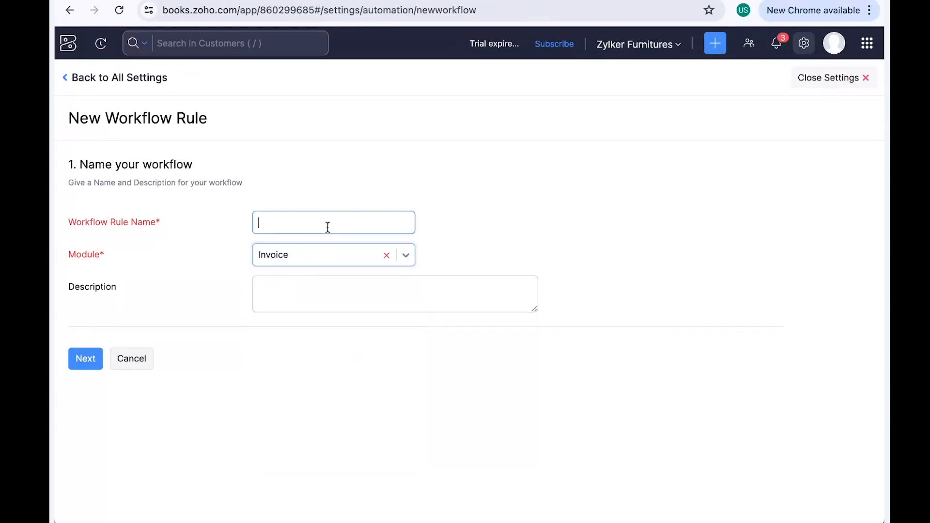
pyautogui.write('Ca')
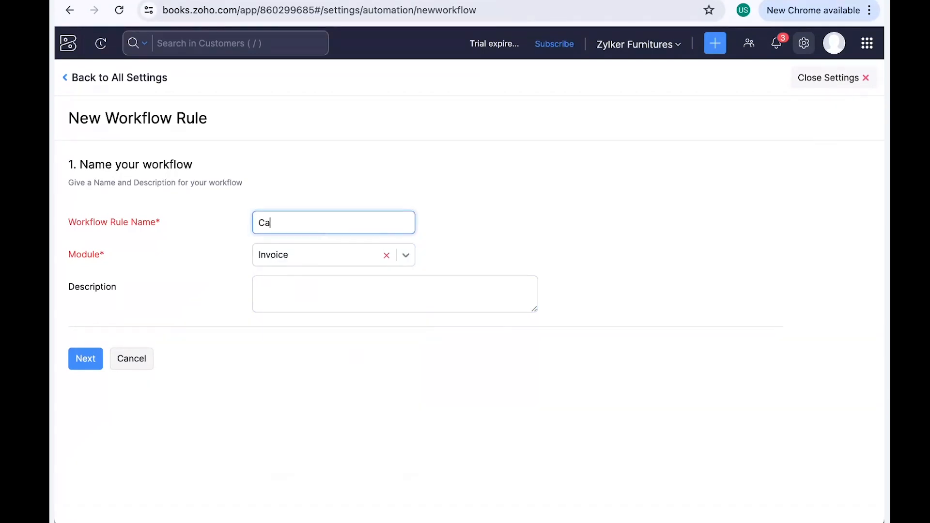
pyautogui.write('lculate Commission')
pyautogui.click(75, 354)
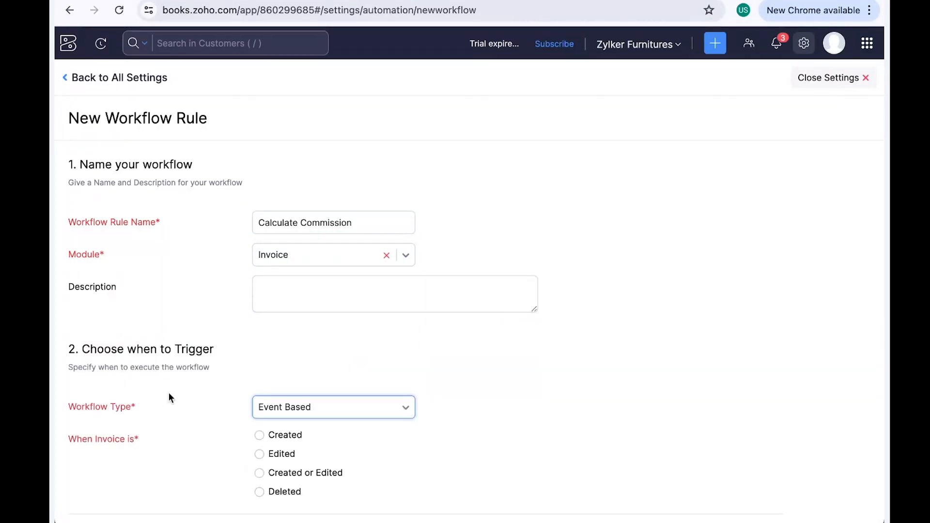
# Switch the workflow type to Date Based to view its execution settings, and return it to Event Based
pyautogui.scroll(-2, 321, 377)
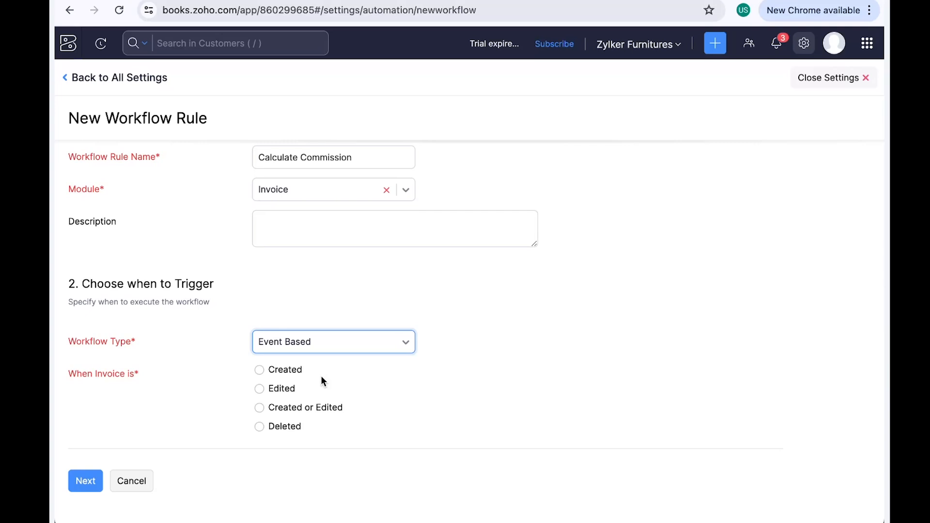
pyautogui.click(359, 347)
pyautogui.click(290, 391)
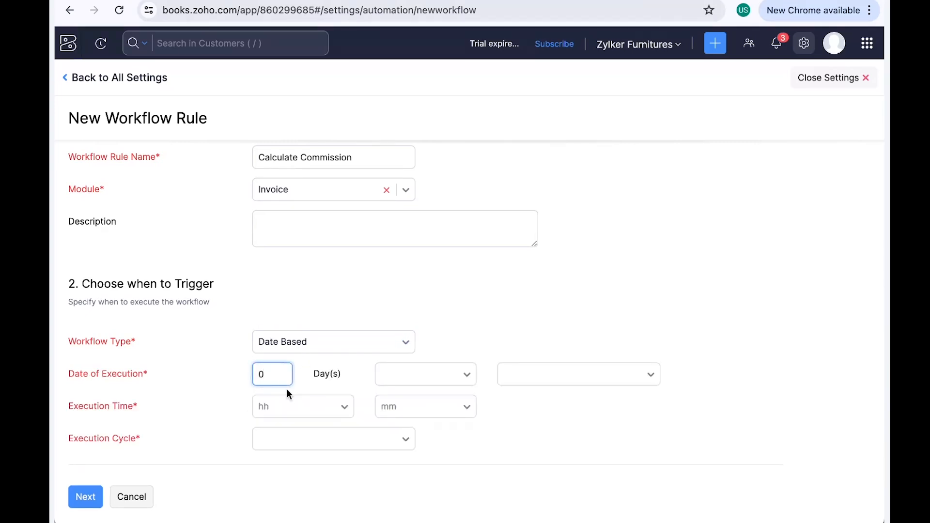
pyautogui.click(300, 349)
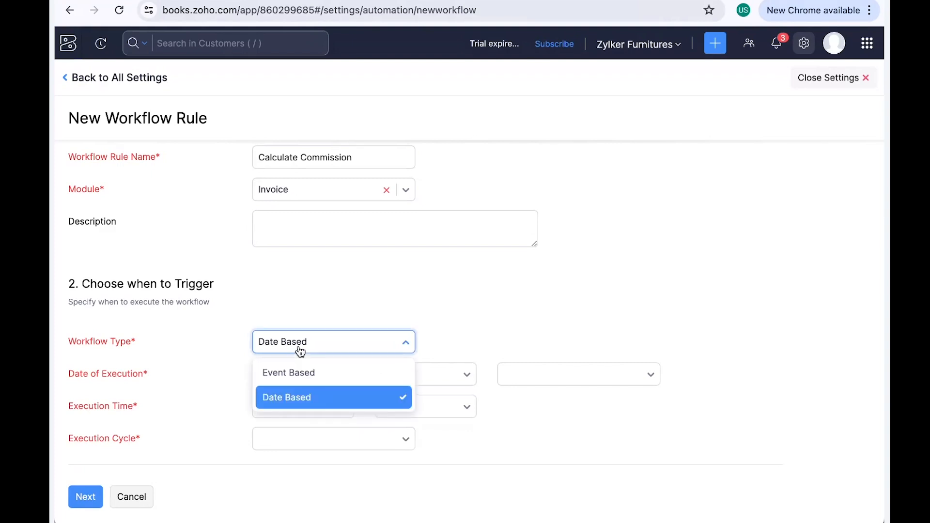
pyautogui.click(300, 378)
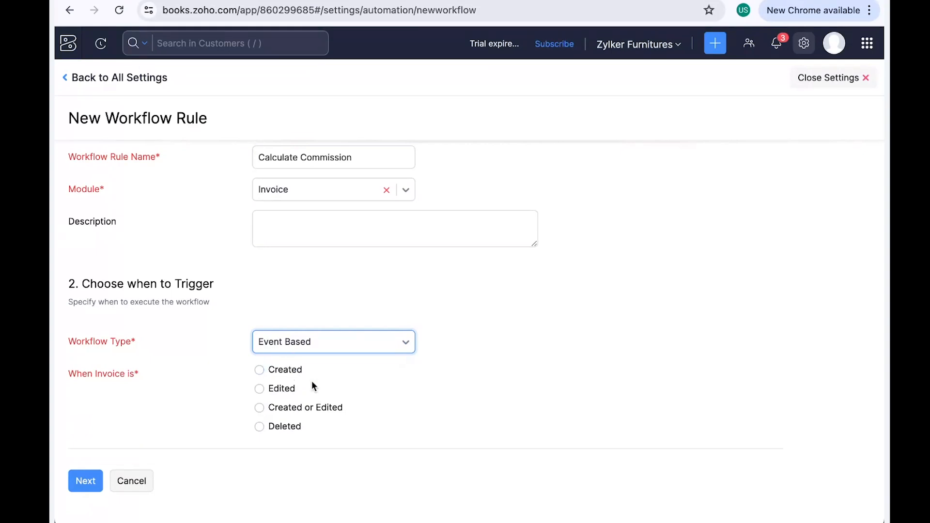
# Trigger the workflow when an invoice is created or edited and any field is updated, and continue to the trigger filter
pyautogui.click(267, 408)
pyautogui.click(267, 408)
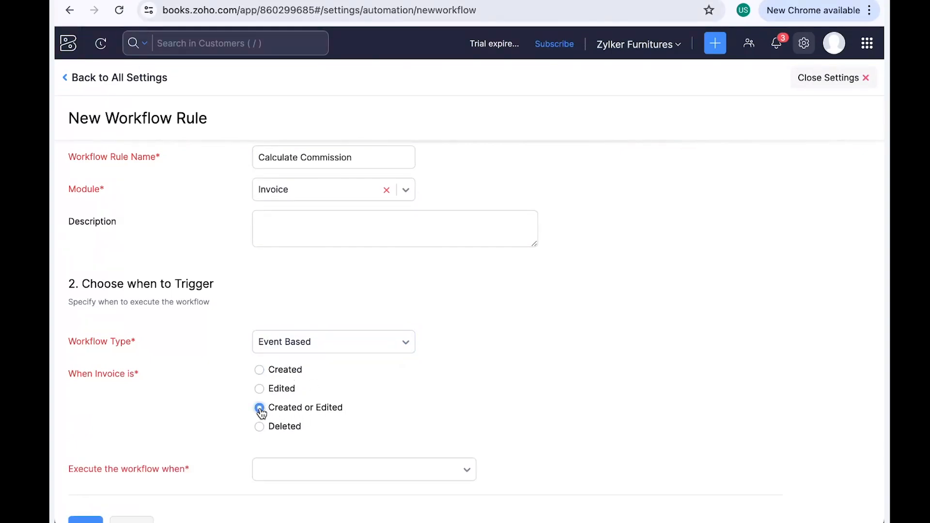
pyautogui.scroll(-1, 320, 412)
pyautogui.click(317, 432)
pyautogui.click(314, 452)
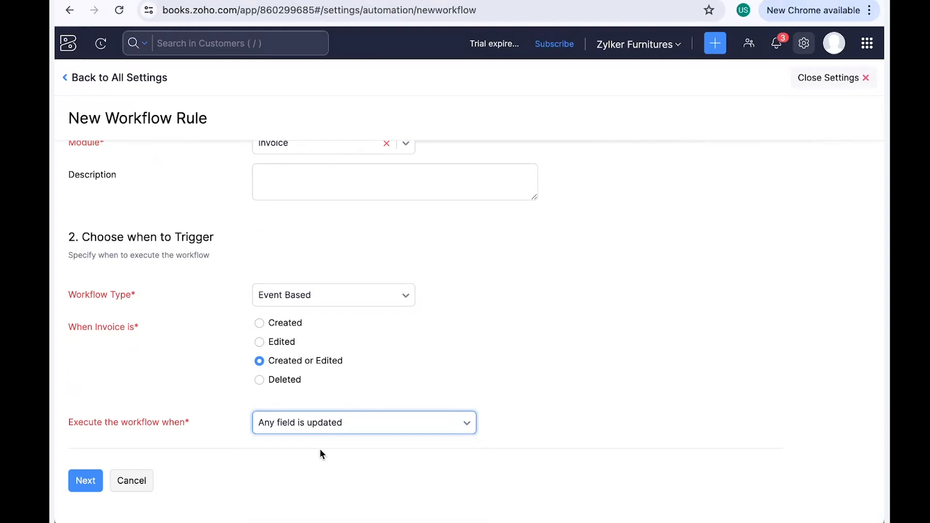
pyautogui.click(85, 481)
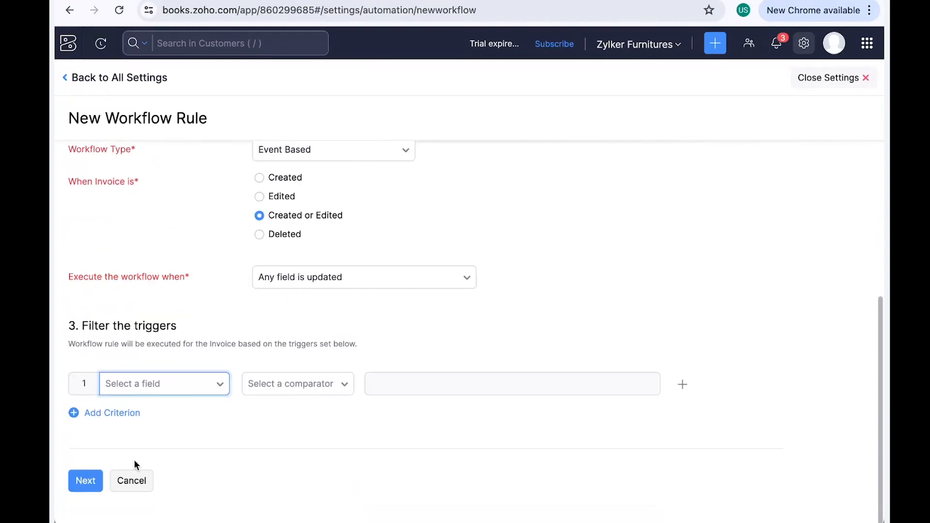
# Leave the trigger filter without criteria and continue to the workflow's actions
pyautogui.click(176, 388)
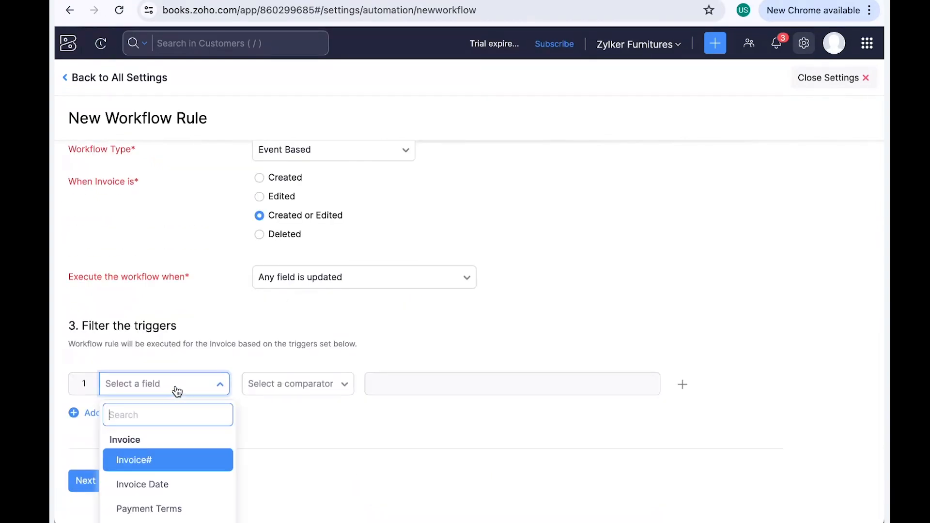
pyautogui.click(95, 482)
pyautogui.scroll(2, 141, 233)
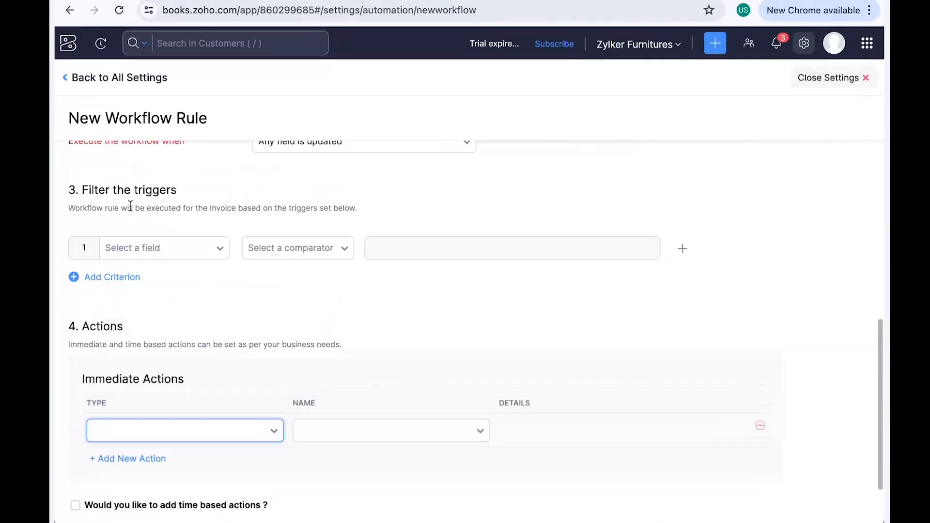
# Examine the types offered for an immediate action without choosing one, and switch back to the Zoho Show presentation
pyautogui.scroll(-1, 169, 310)
pyautogui.click(186, 377)
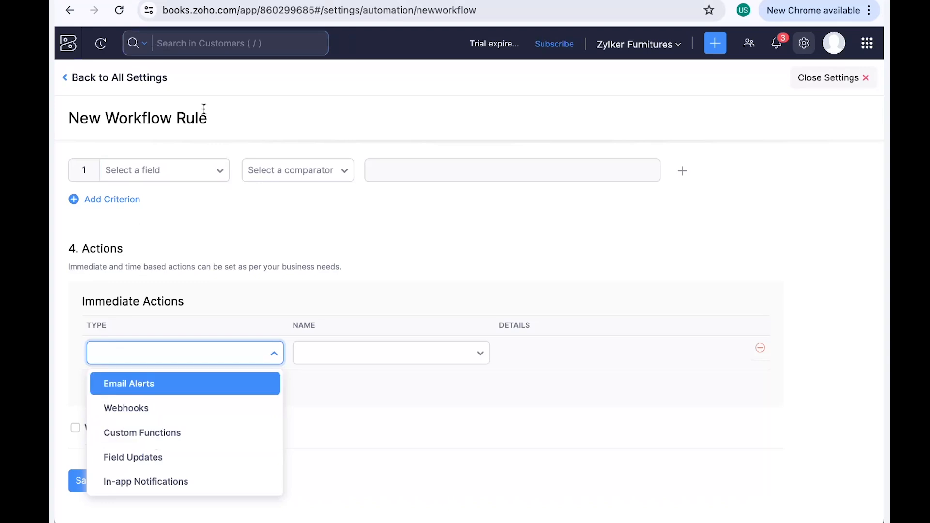
pyautogui.click(222, 106)
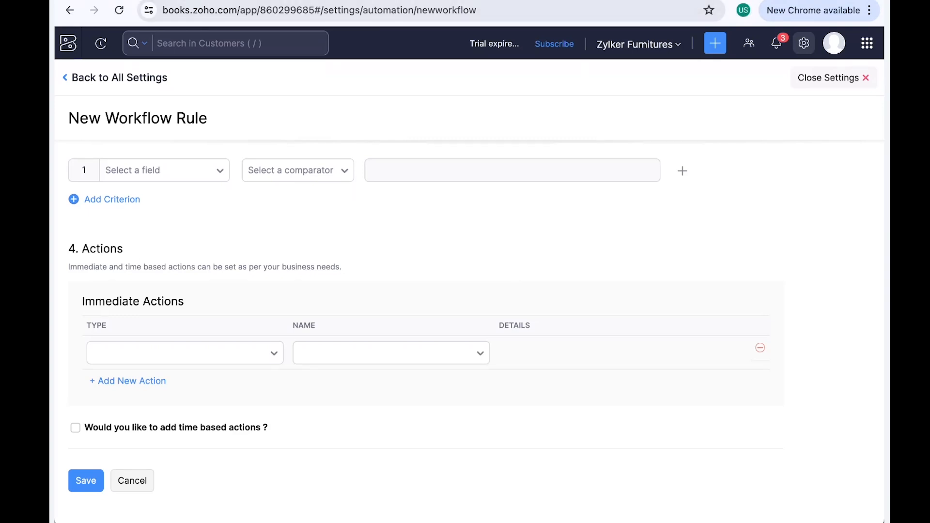
pyautogui.hotkey('ctrl', 'shift', 'Tab')
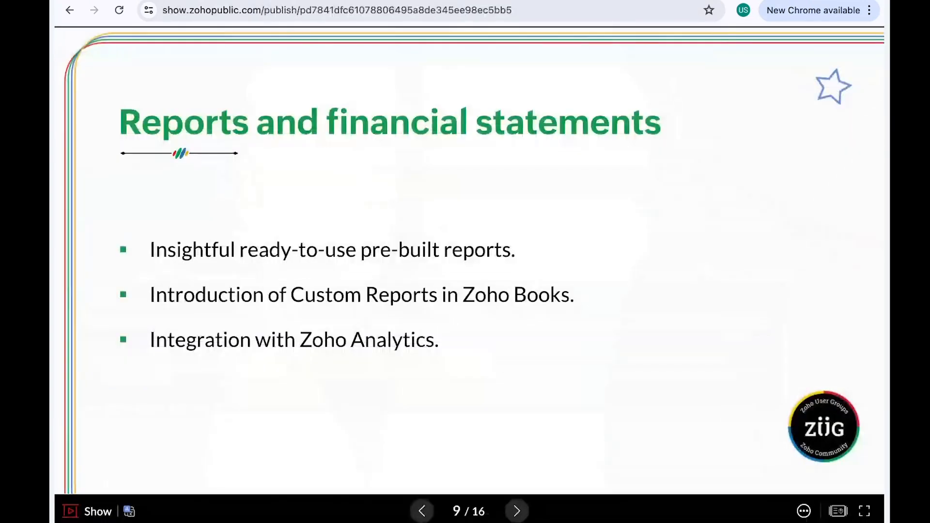